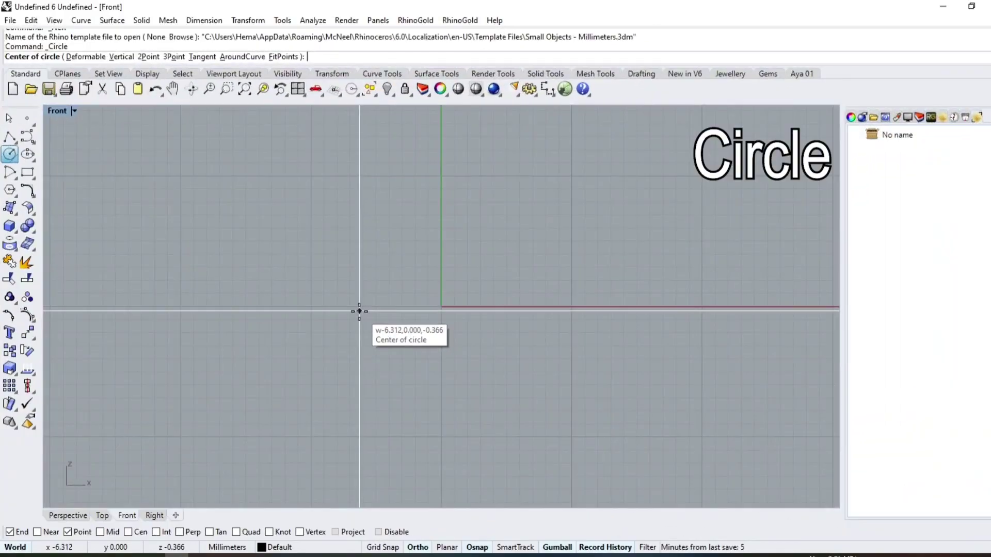
Step: Draw an 18.4 mm diameter circle centred at the origin
text(0)
key(Return)
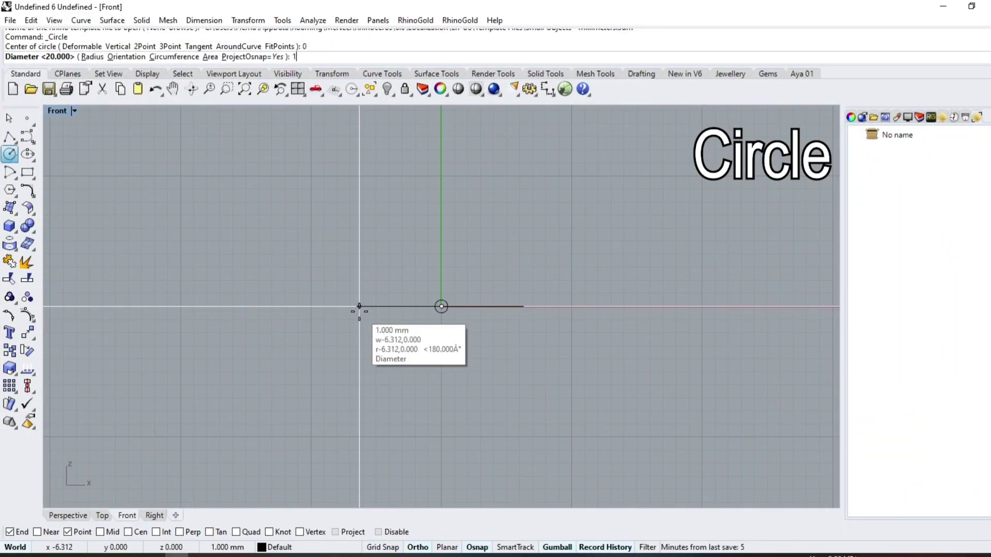
text(4)
key(Return)
click(369, 210)
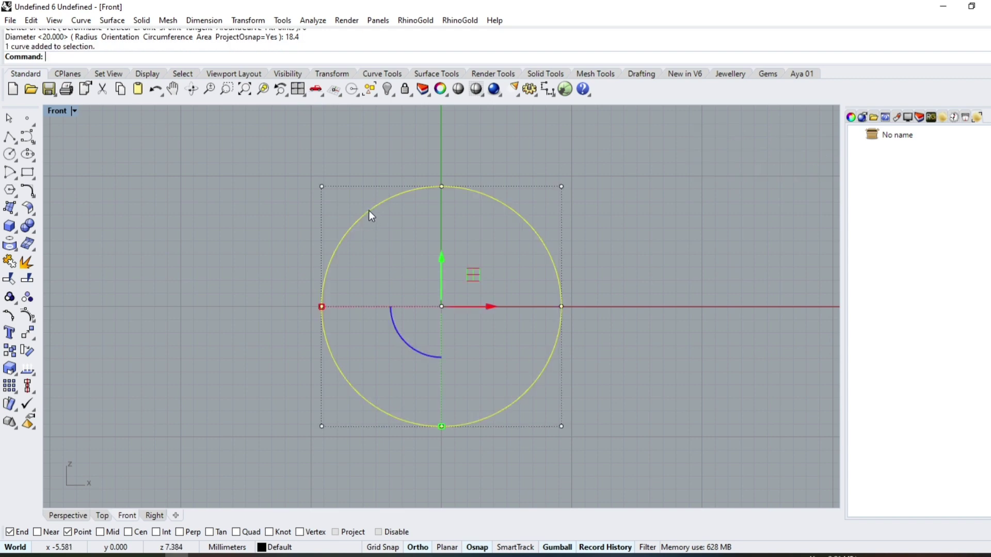
key(Escape)
Step: Add marker lines at the circle's top (2 mm), right (1.5 mm) and bottom (1.3 mm) quadrants
click(21, 137)
click(442, 187)
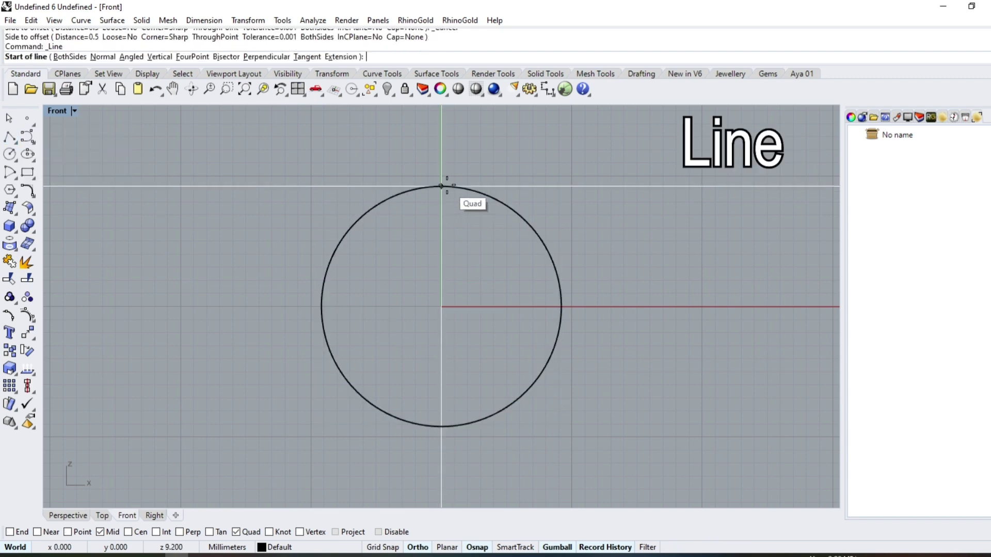
text(2)
key(Return)
key(Return)
click(564, 308)
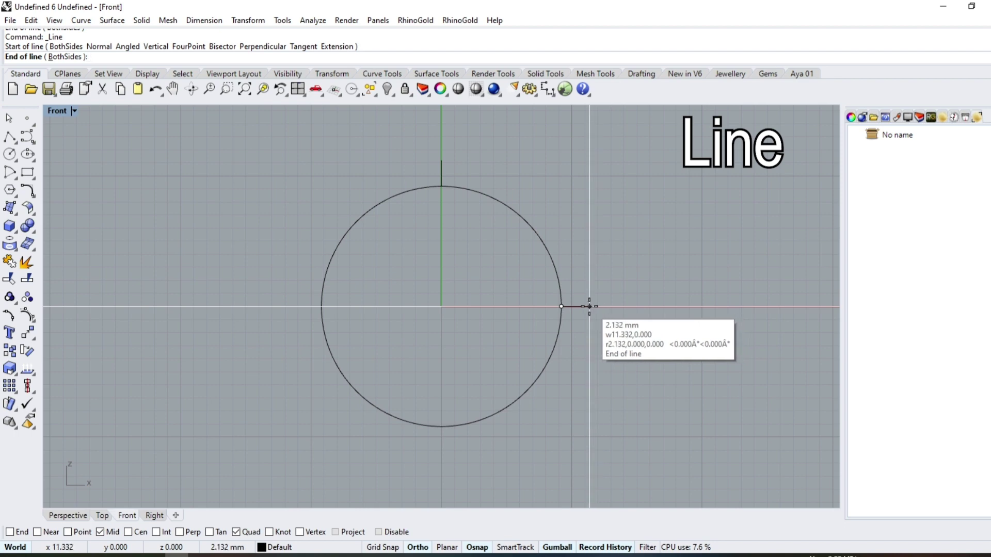
text(1.5)
key(Return)
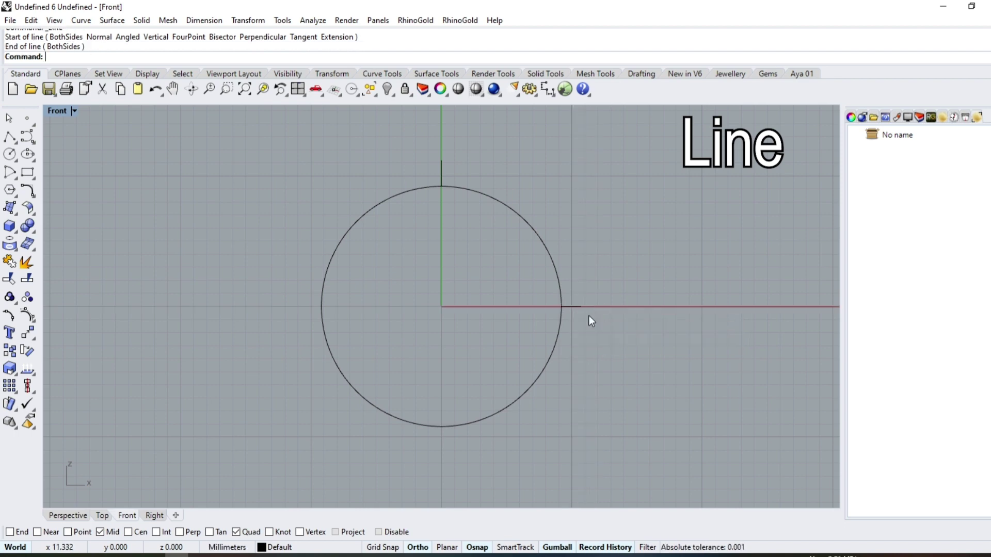
key(Return)
click(443, 427)
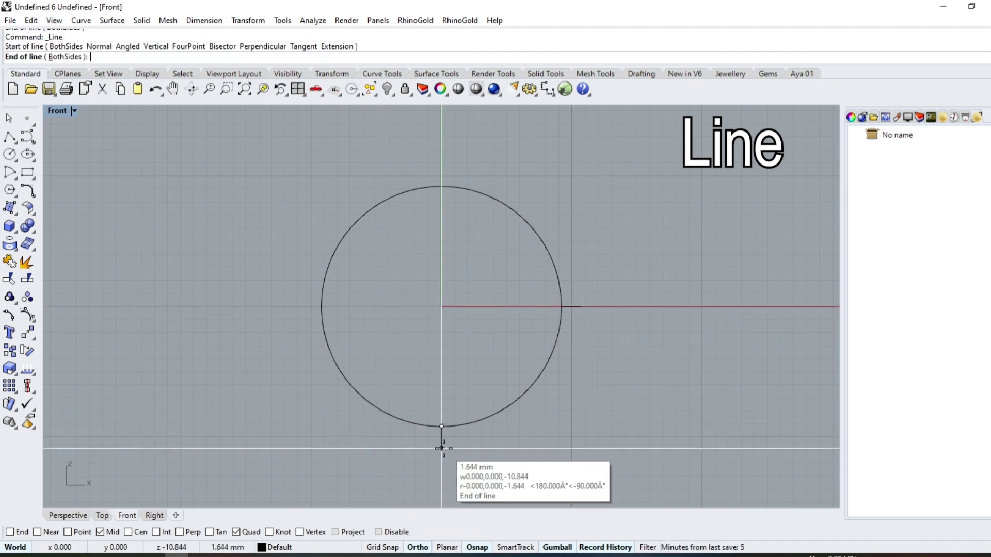
text(1.3)
key(Return)
click(442, 443)
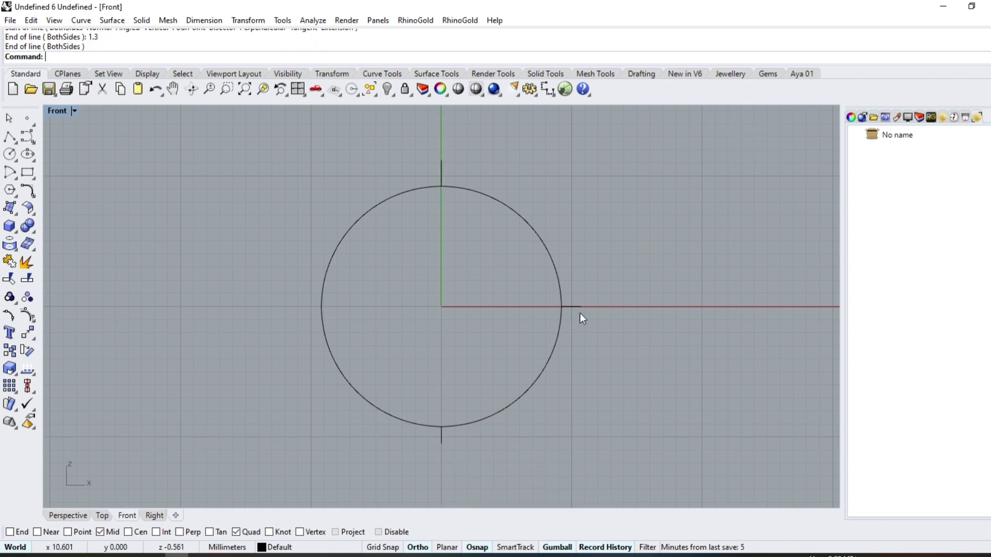
Step: Mirror the right marker line to the left side across the Y axis
click(34, 345)
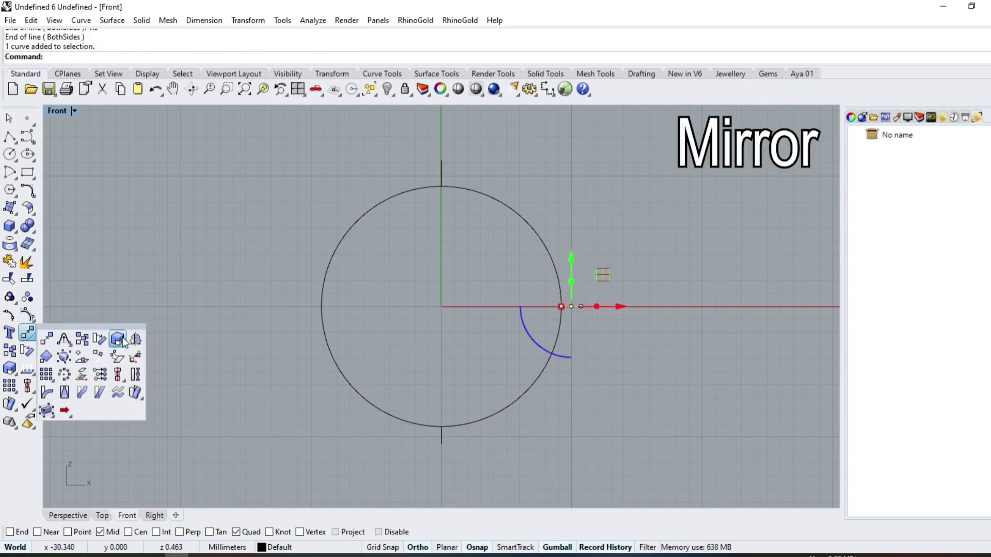
click(126, 339)
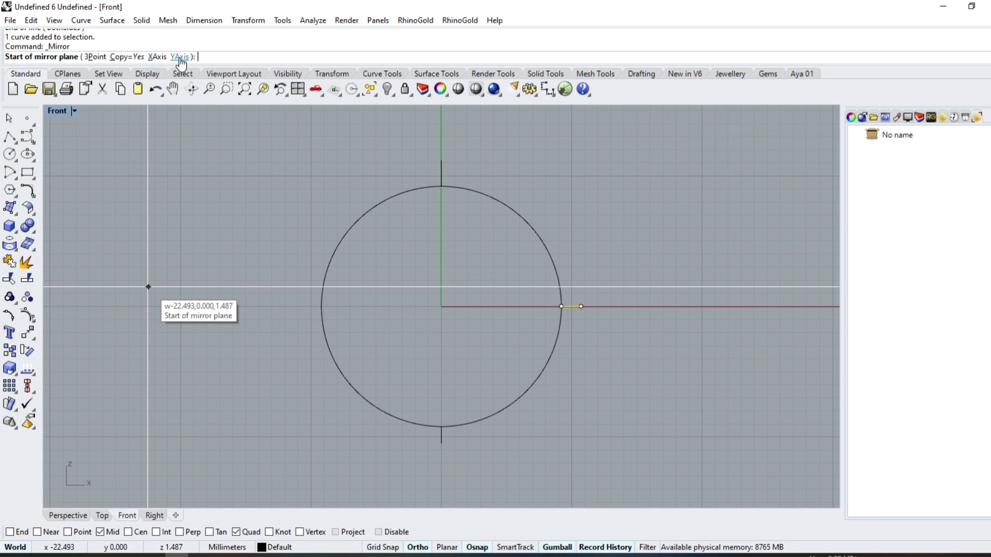
click(179, 57)
Step: Draw upper and lower arcs through the side, top and bottom marker ends
click(39, 178)
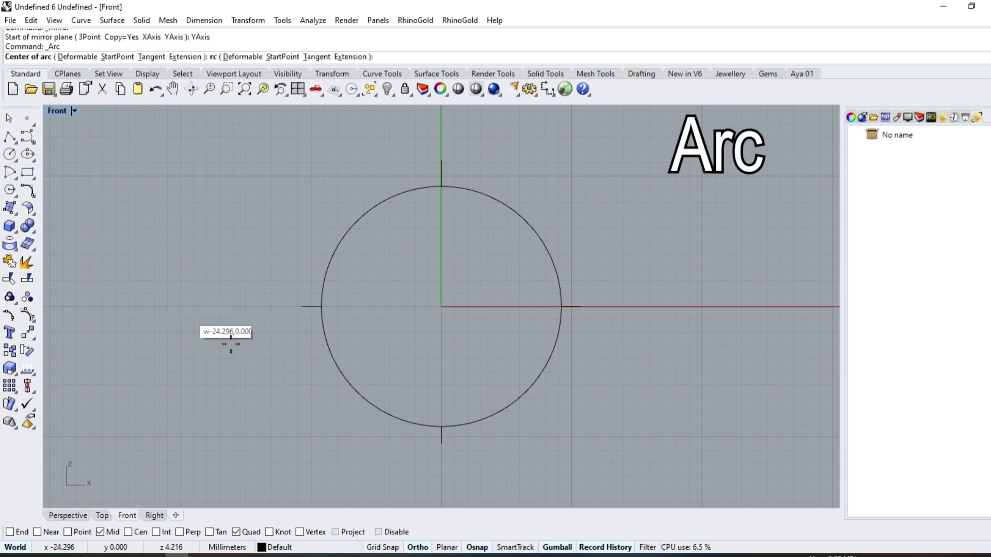
click(302, 306)
click(581, 306)
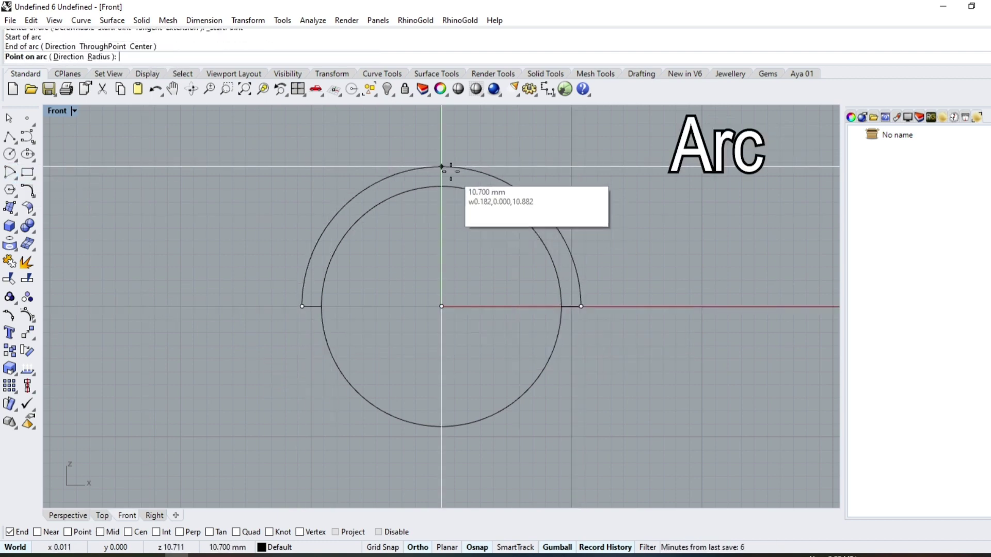
click(447, 166)
key(Return)
click(581, 307)
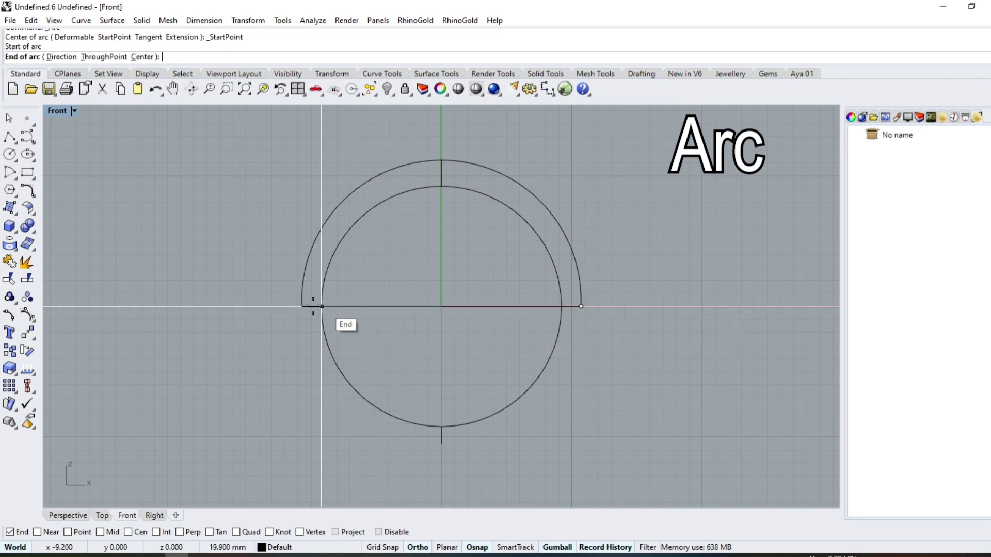
click(302, 306)
click(441, 443)
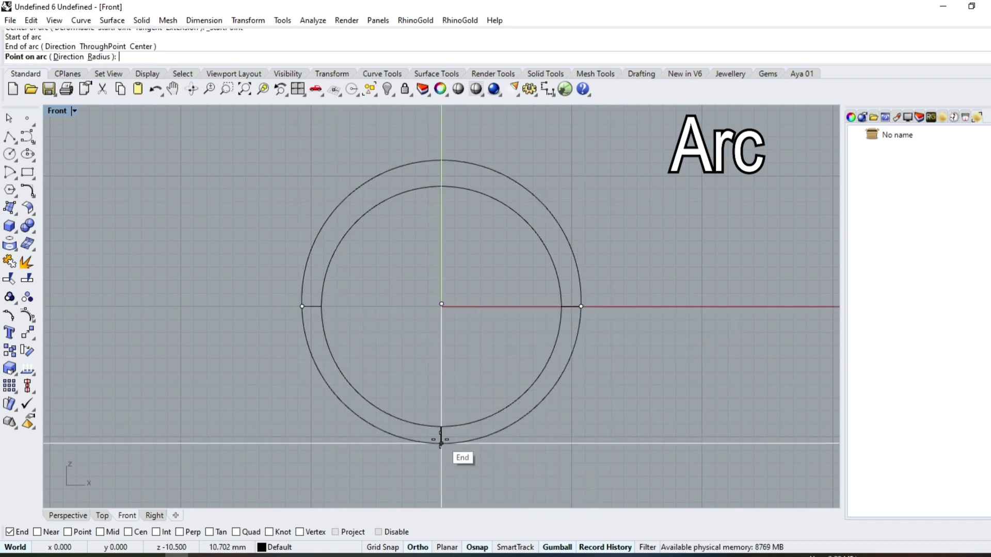
Step: Join and rebuild the two arcs into one outer curve, shown in Perspective
click(575, 346)
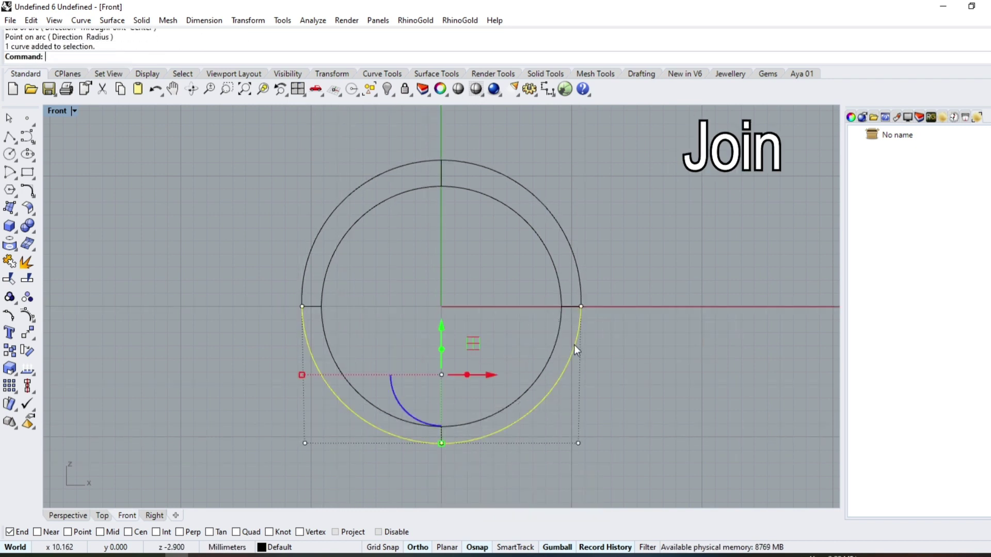
click(573, 261)
click(31, 208)
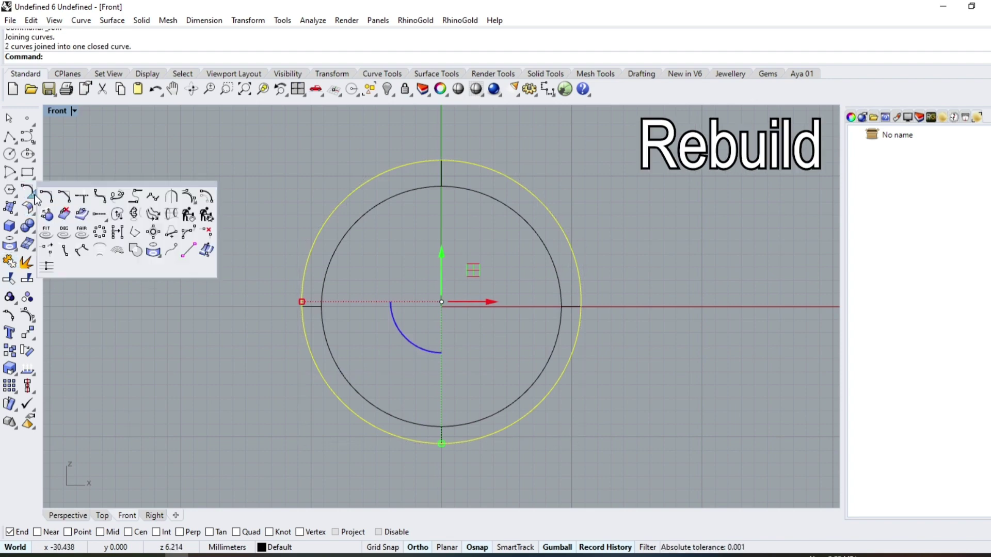
click(191, 224)
key(Return)
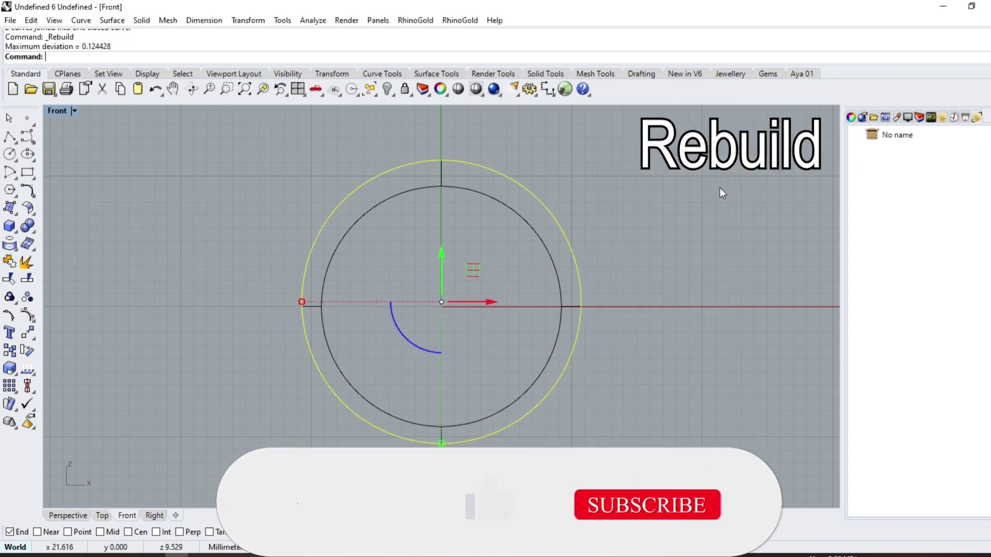
click(67, 516)
click(10, 137)
click(64, 142)
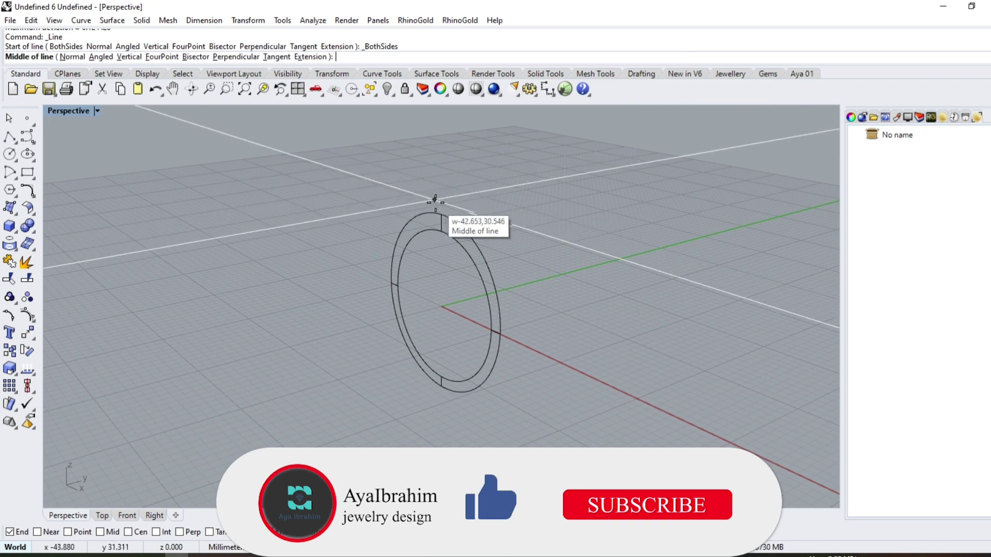
Step: Draw a wide centred line across the ring's top and a 2 mm centred line at its bottom
click(441, 214)
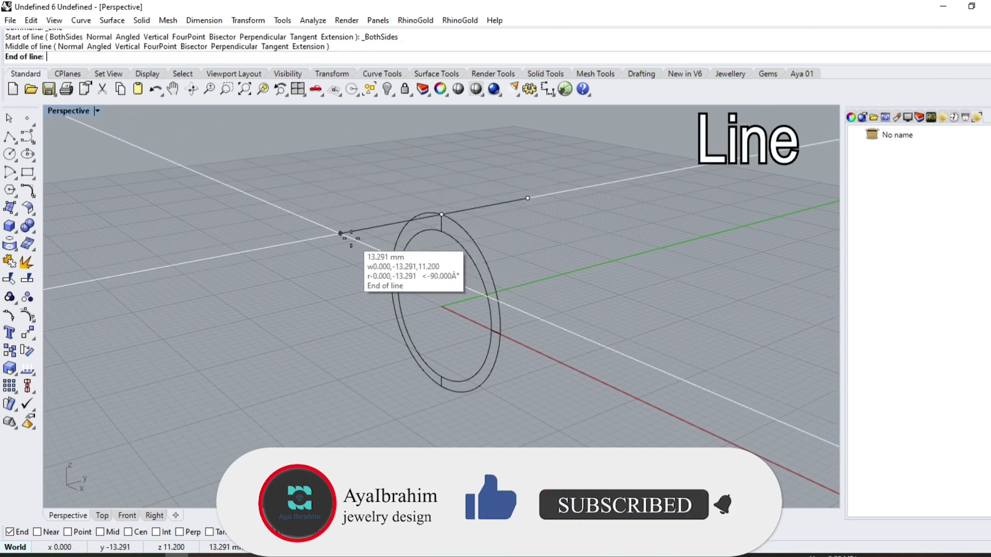
text(10)
click(367, 228)
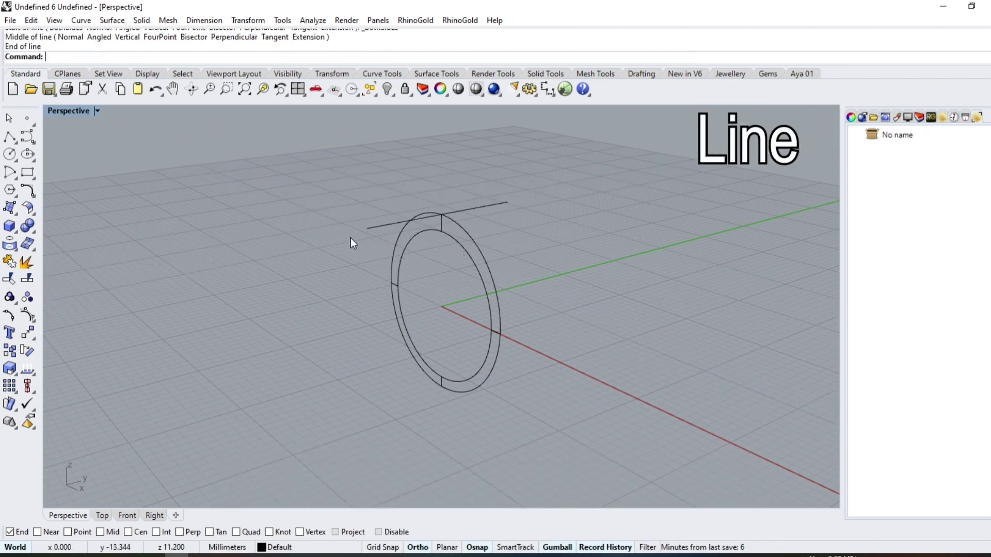
key(Return)
click(441, 386)
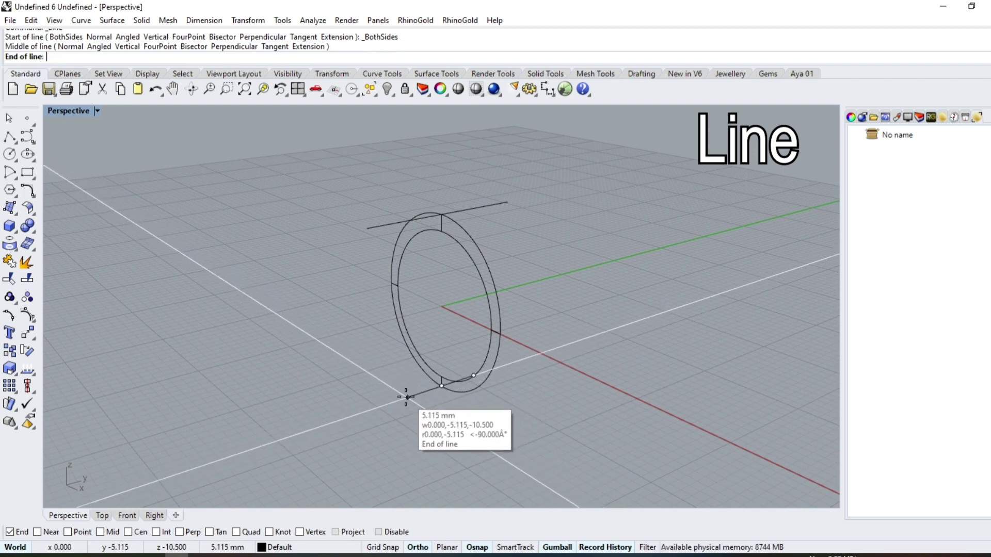
text(2)
key(Return)
click(406, 398)
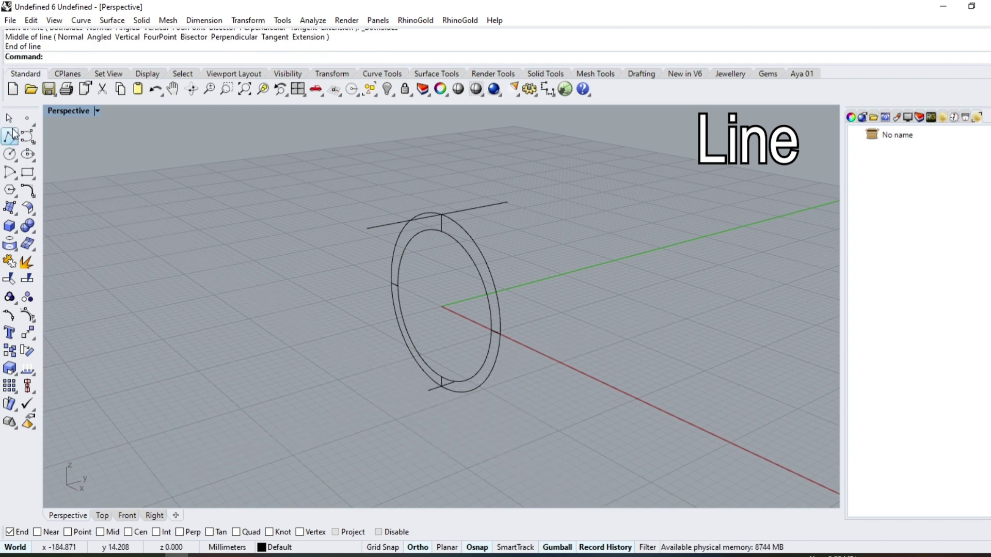
Step: Draw a slanted line linking the top line's end to the bottom line's end
click(18, 146)
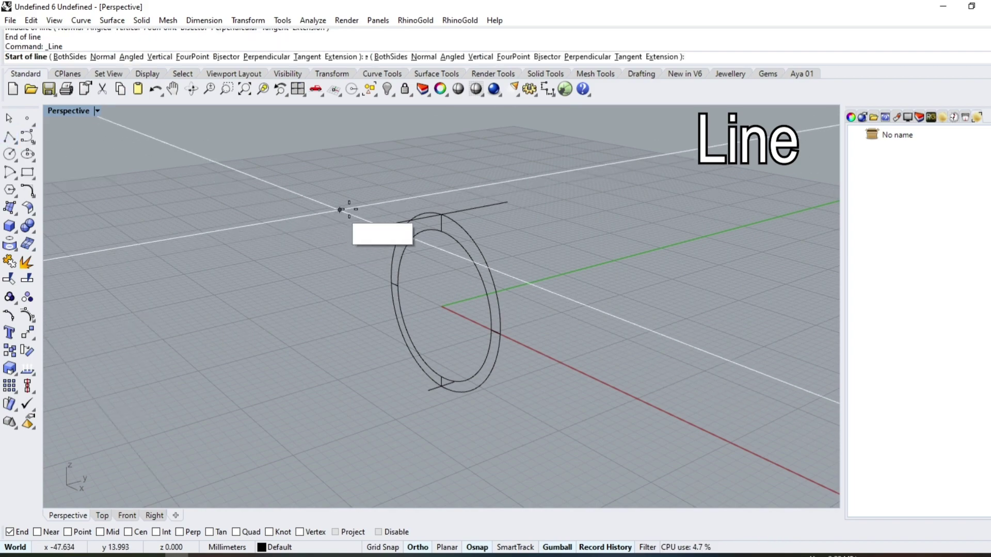
click(368, 228)
click(427, 391)
mouse_move(428, 392)
right_down()
mouse_move(371, 270)
mouse_move(423, 239)
mouse_move(482, 230)
right_up()
click(468, 233)
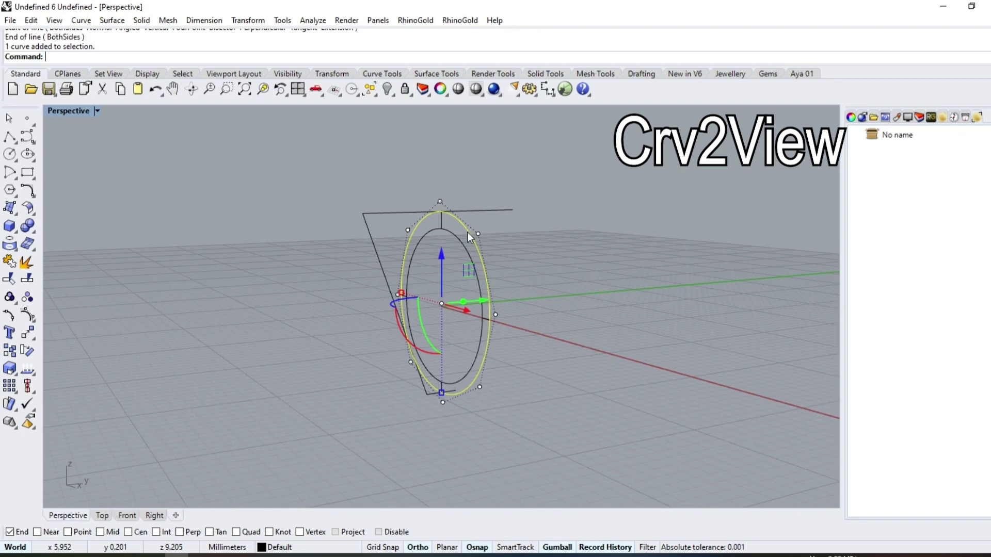
Step: Create a Crv2View 3D curve from the outer ring and the slanted side line
click(31, 198)
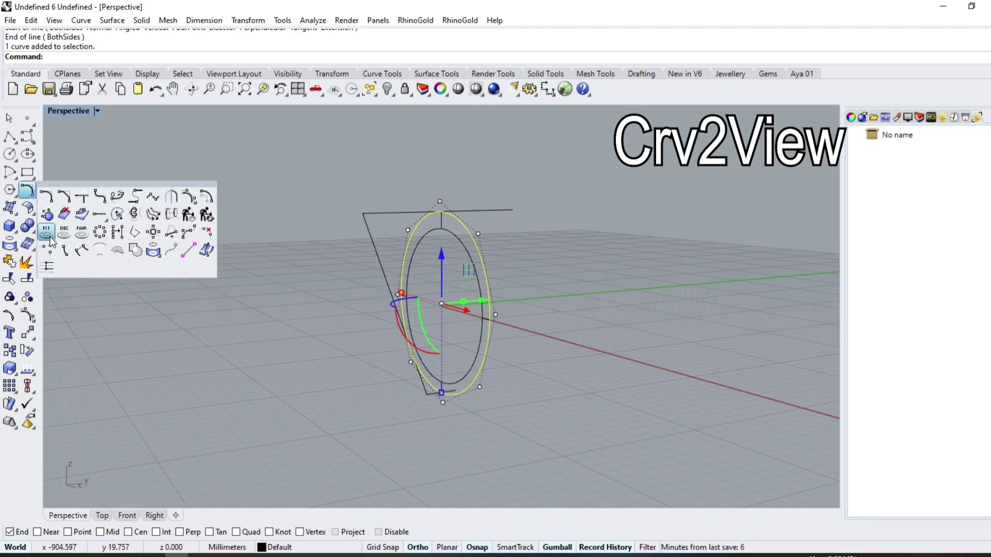
click(120, 220)
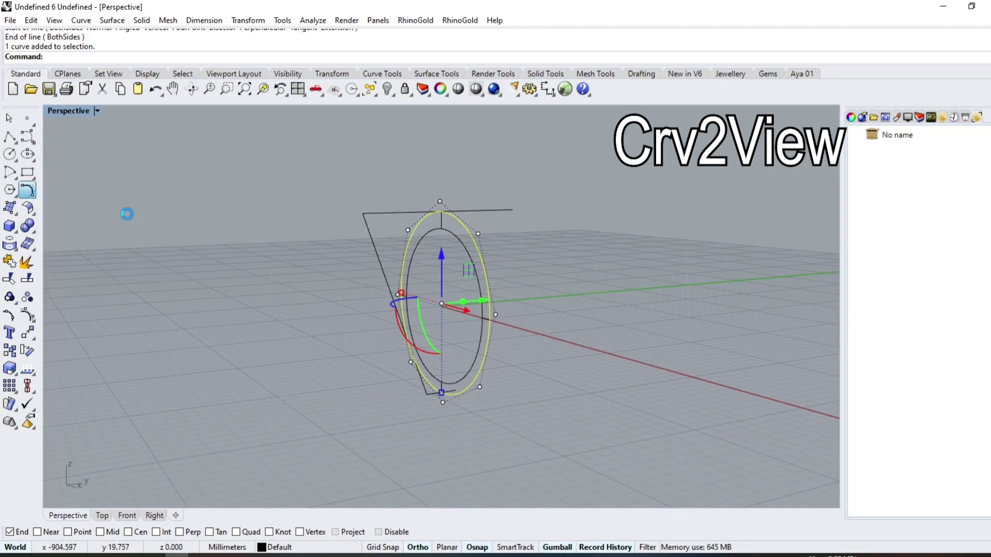
click(370, 239)
right_drag(368, 243, 281, 268)
Step: Mirror the 3D curve across the X axis and view it from the Right
click(33, 341)
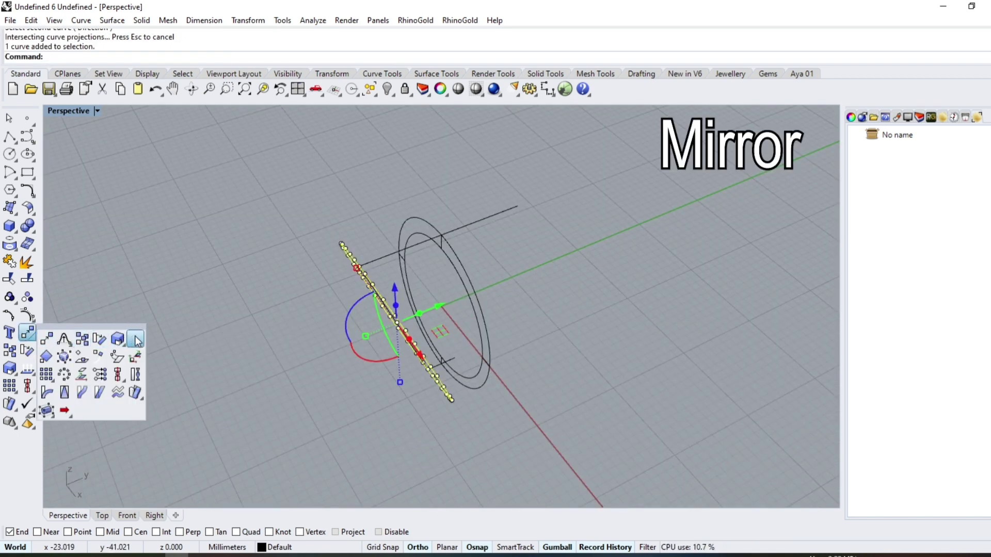
click(135, 339)
click(158, 59)
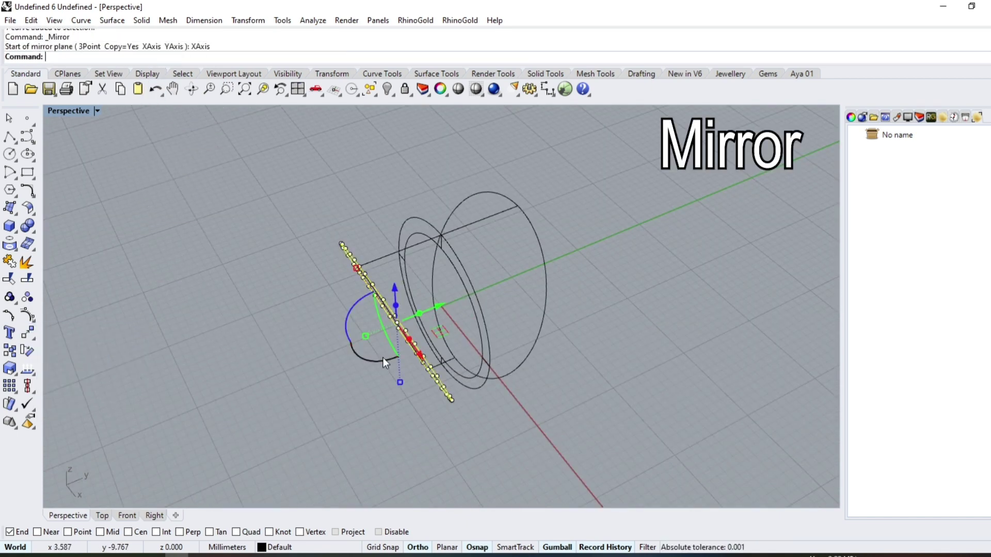
right_drag(383, 358, 596, 332)
click(155, 516)
click(33, 341)
Step: Cage-edit the two side curves and scale the upper cage row to bend them
click(57, 393)
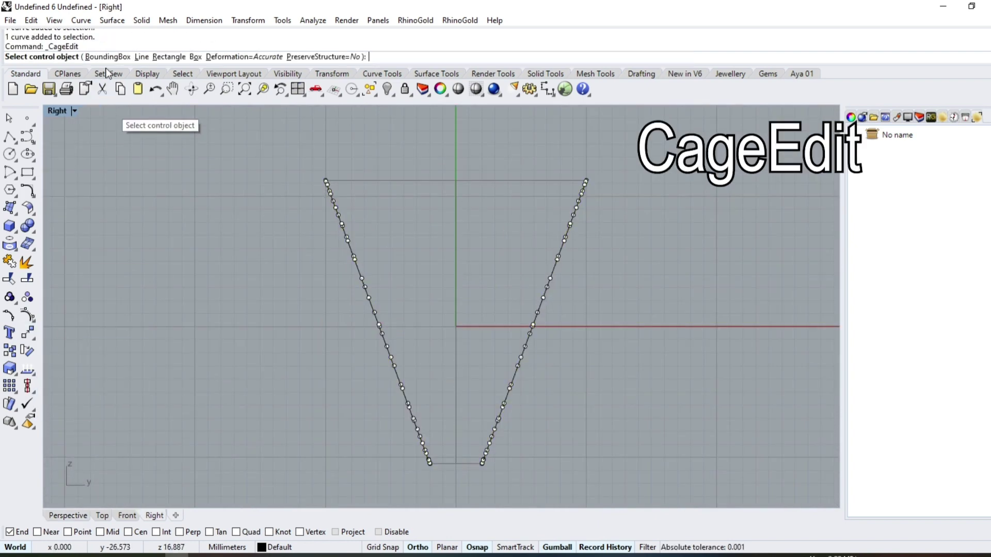
key(Return)
key(Return)
key(Return)
drag(242, 345, 627, 402)
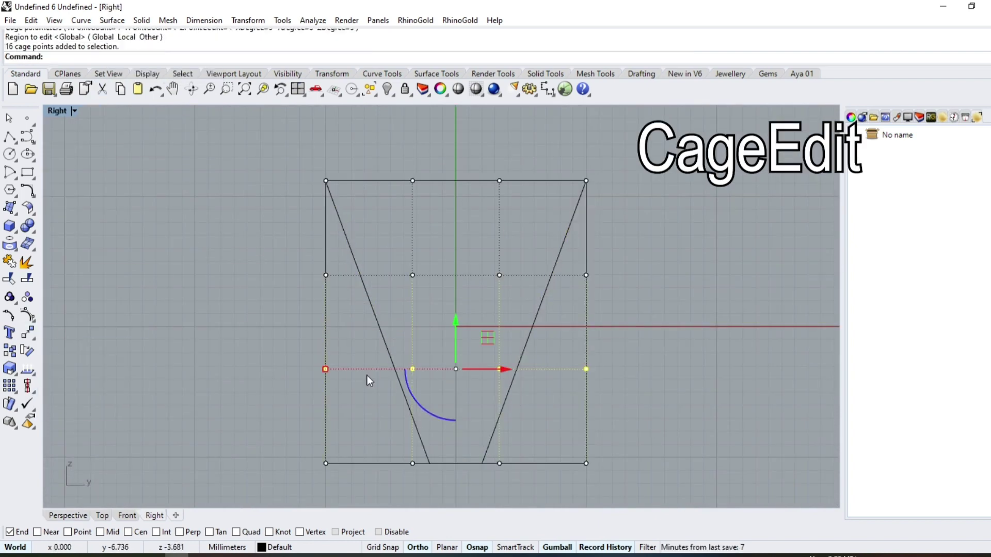
mouse_move(368, 376)
mouse_down()
mouse_move(357, 370)
mouse_move(392, 366)
mouse_up()
Step: Narrow the bottom cage row inward so the profiles taper at the base
drag(308, 310, 547, 402)
scroll(406, 271, up, 2)
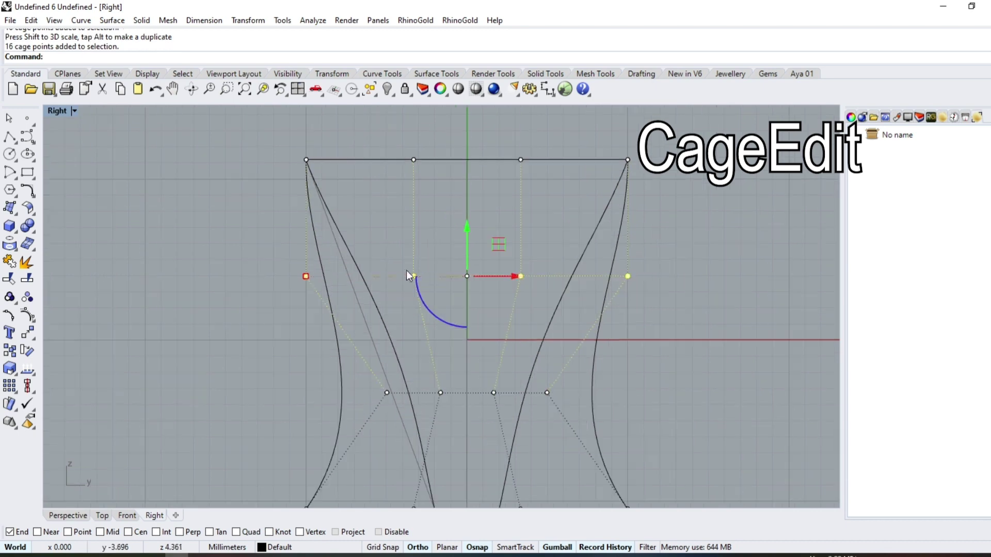
drag(306, 274, 384, 274)
scroll(372, 247, down, 4)
scroll(420, 311, up, 4)
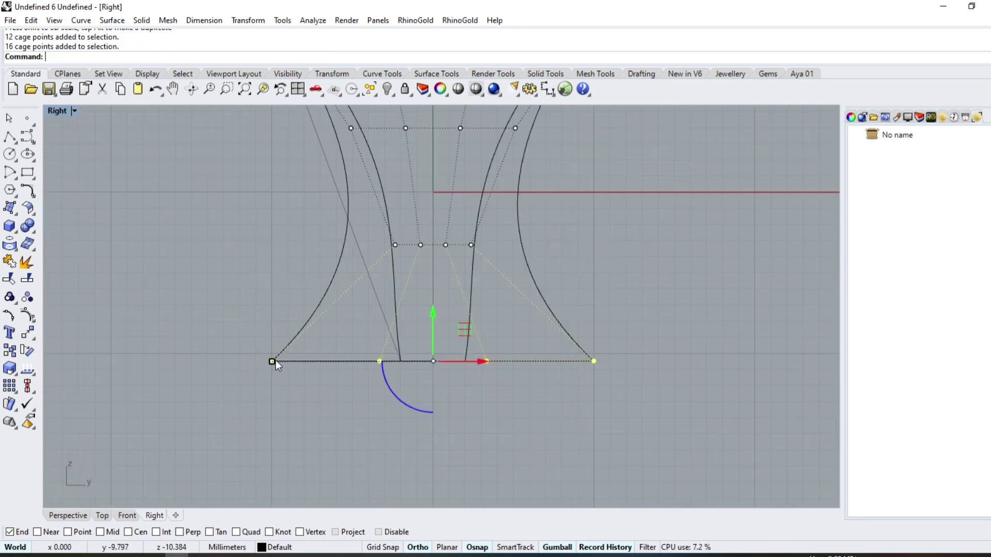
drag(276, 361, 333, 357)
scroll(326, 438, down, 3)
scroll(407, 371, down, 2)
Step: Delete the cage and view the flared side curves in Perspective
key(Delete)
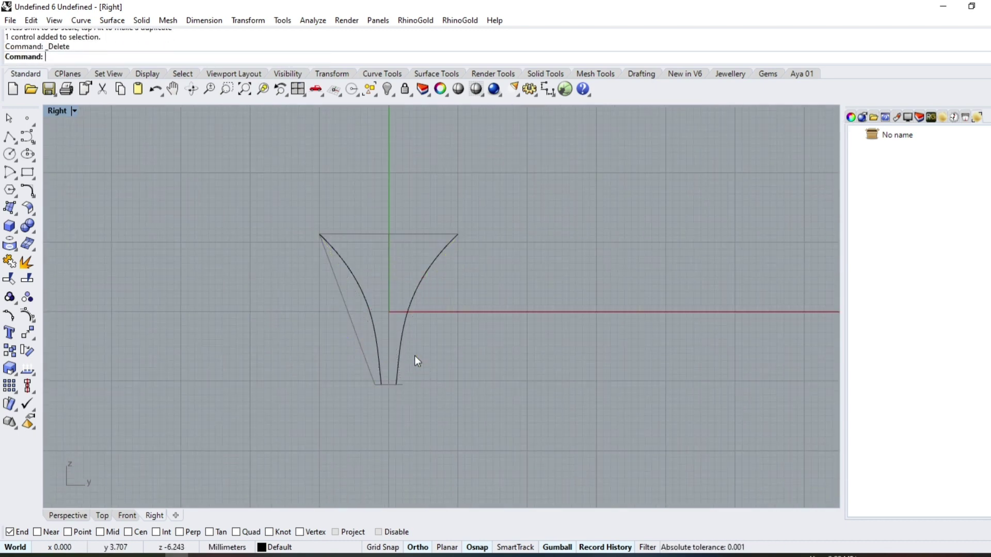
drag(465, 412, 327, 279)
click(67, 516)
mouse_move(454, 289)
right_down()
mouse_move(506, 296)
mouse_move(464, 206)
right_up()
Step: Rebuild the straight top line with 5 control points
click(372, 181)
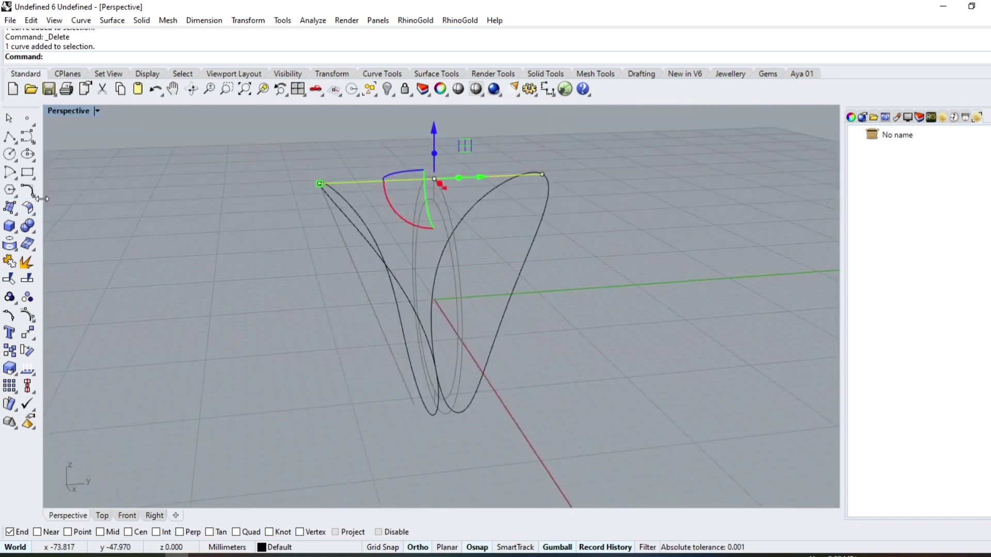
click(27, 191)
click(189, 215)
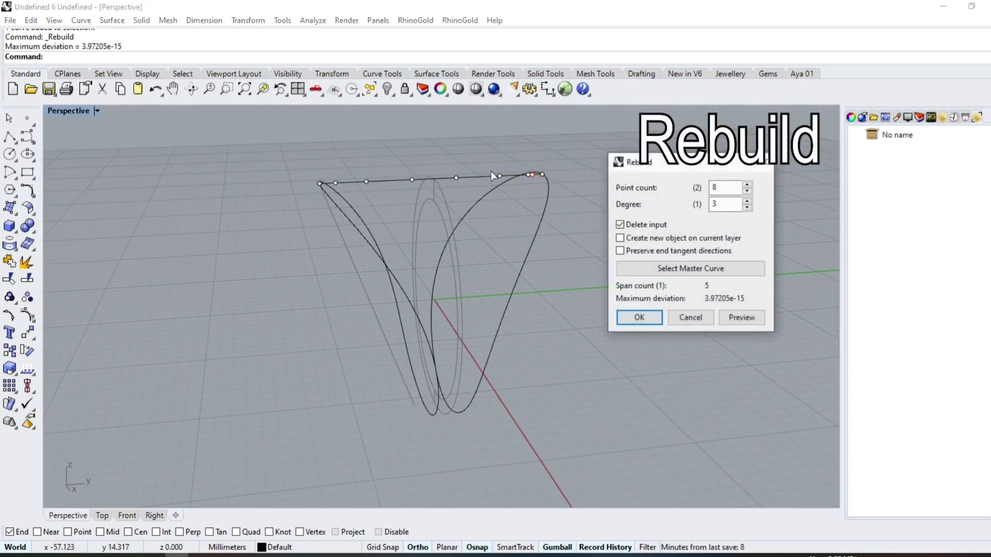
text(5)
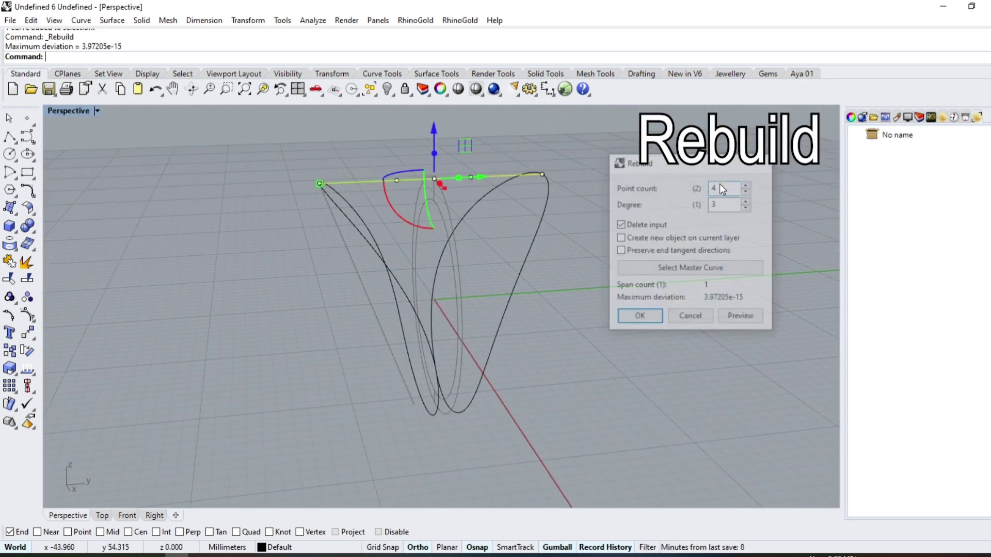
key(Return)
Step: Raise the top line's middle control points to arch it upward
drag(455, 268, 467, 274)
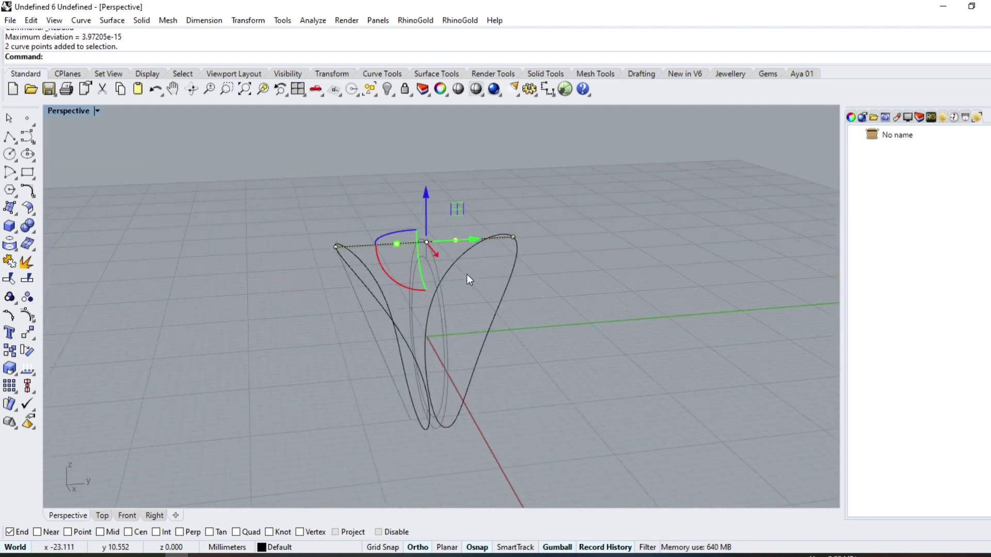
drag(360, 172, 473, 286)
right_drag(472, 286, 413, 252)
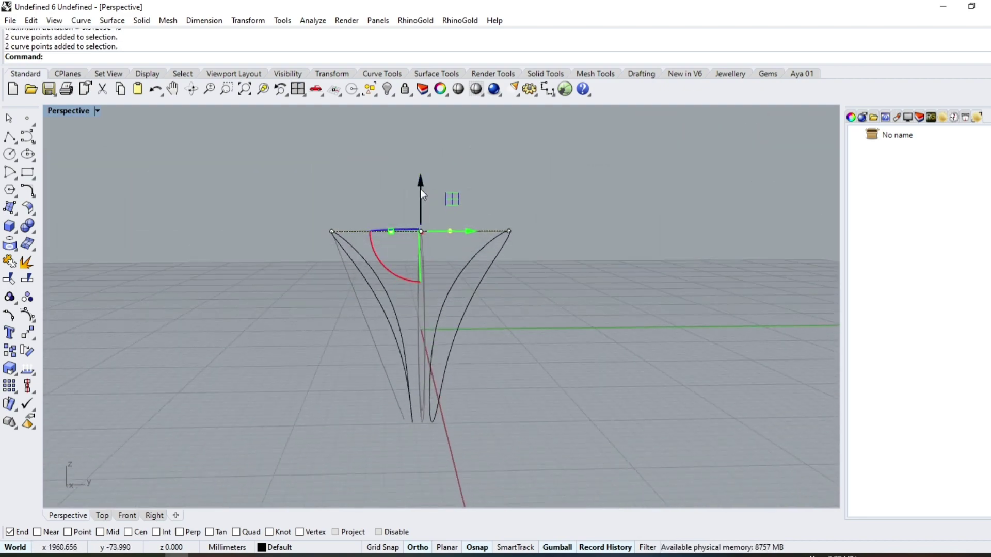
drag(421, 189, 441, 154)
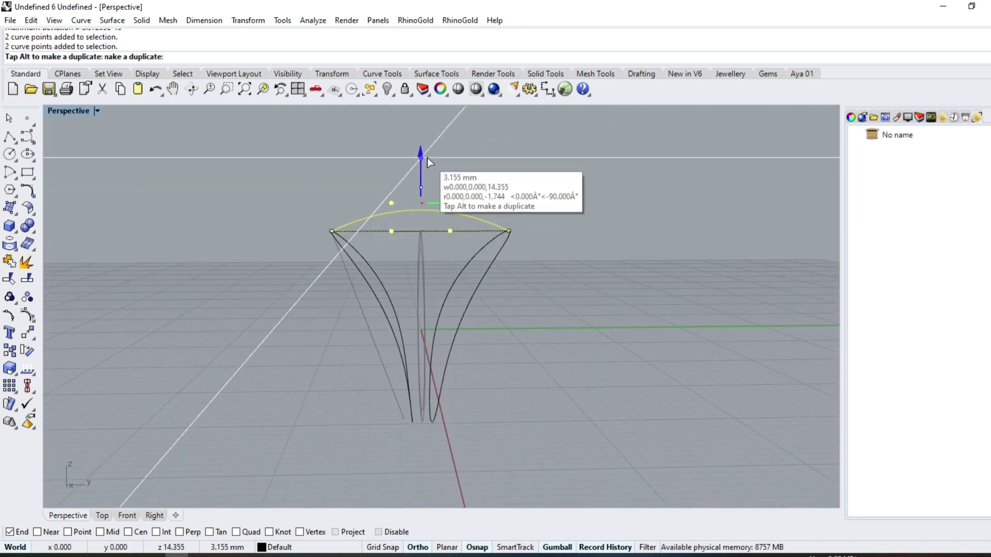
Step: Rebuild the arched top curve to smooth it
click(32, 197)
click(176, 216)
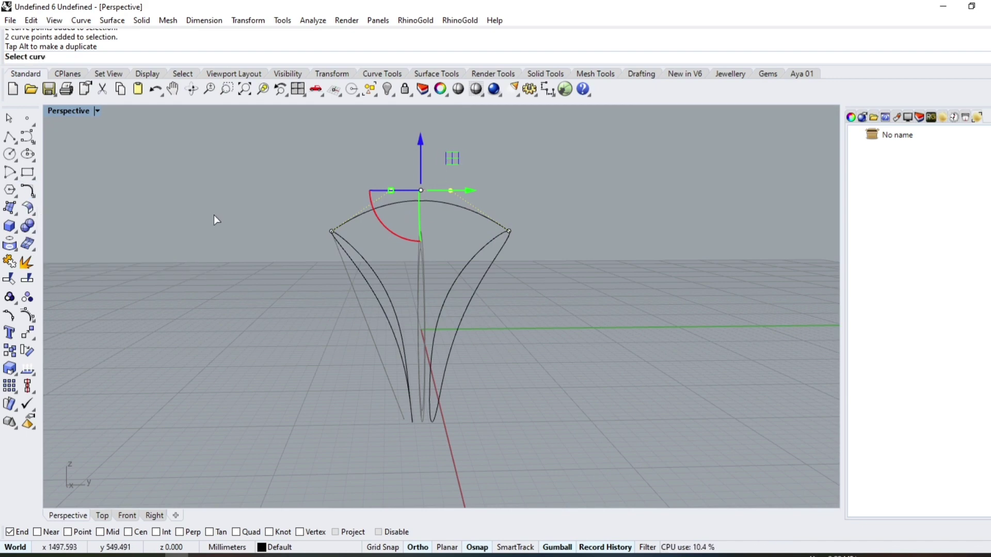
click(415, 202)
key(Return)
key(Return)
key(Escape)
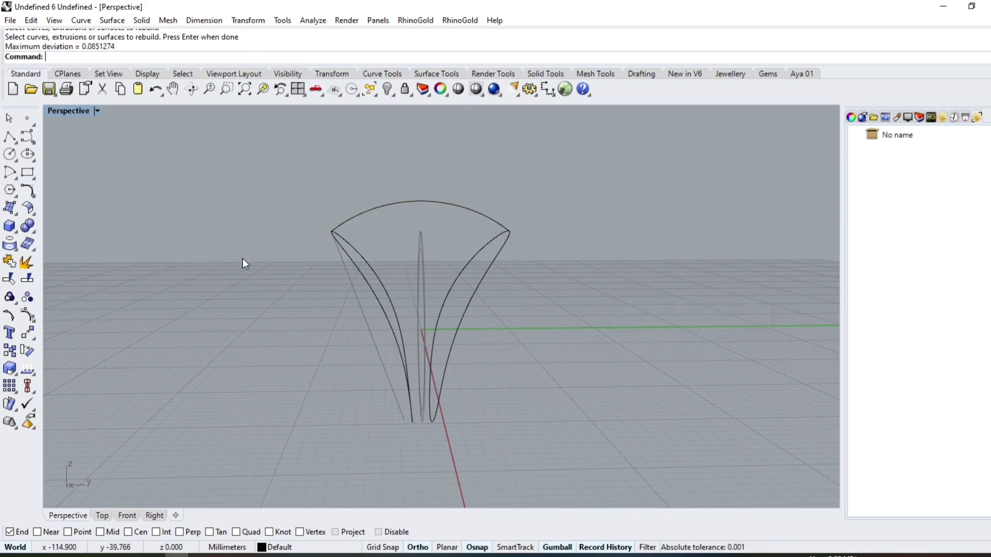
mouse_move(243, 258)
right_down()
mouse_move(272, 296)
mouse_move(450, 440)
mouse_move(164, 295)
right_up()
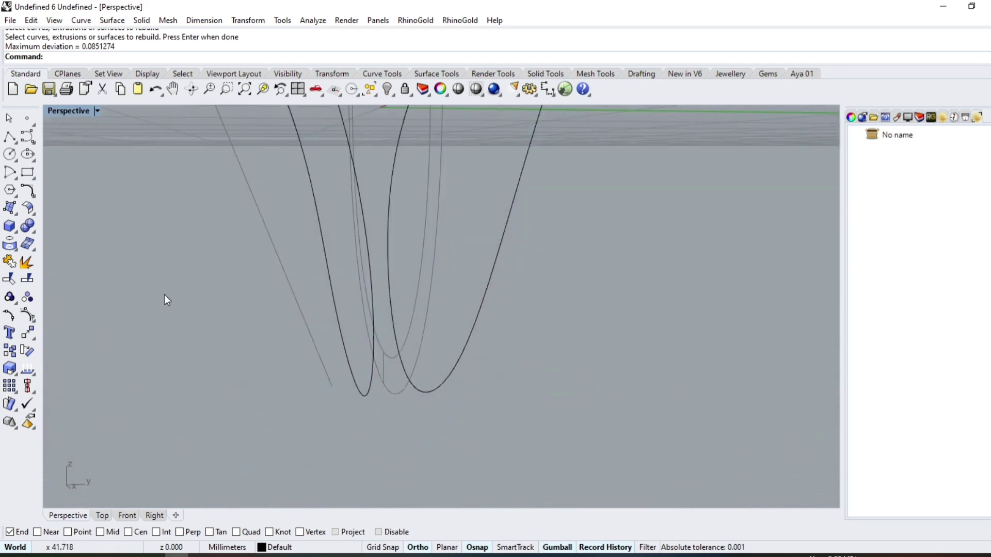
Step: Draw a straight line between the bottom ends of the two side curves
click(17, 147)
click(48, 138)
click(357, 385)
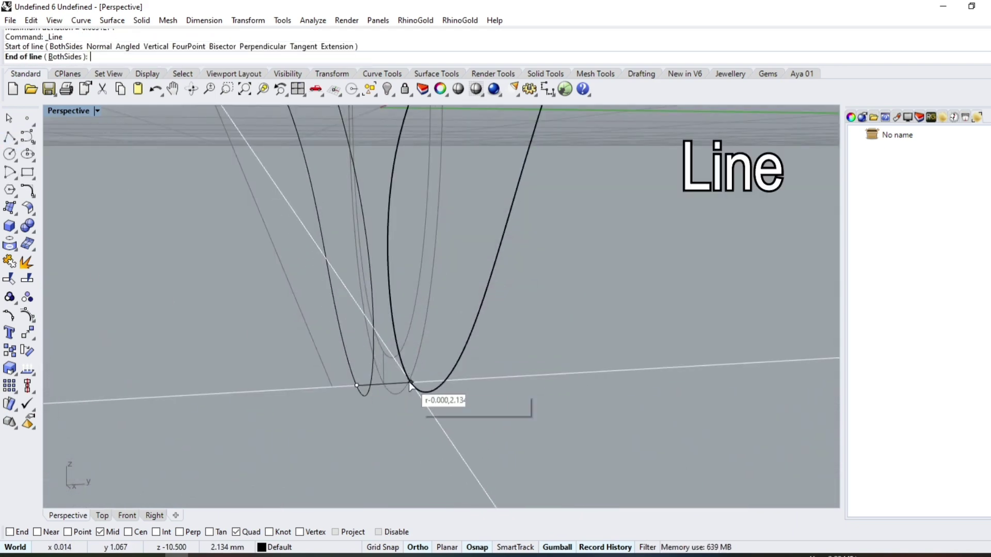
click(410, 382)
right_drag(409, 382, 383, 377)
click(383, 377)
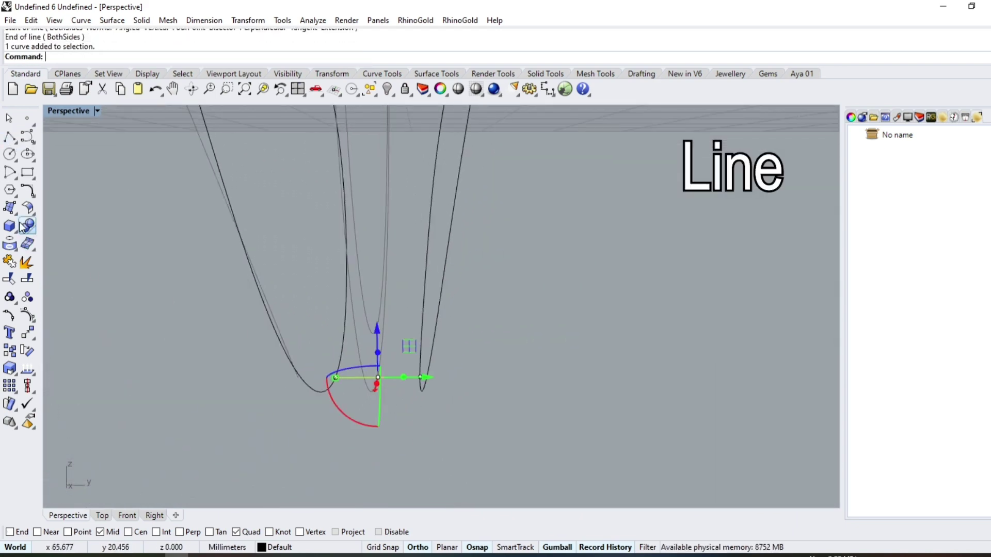
Step: Rebuild the bottom line and pull its middle points down into a bow
click(33, 199)
click(181, 214)
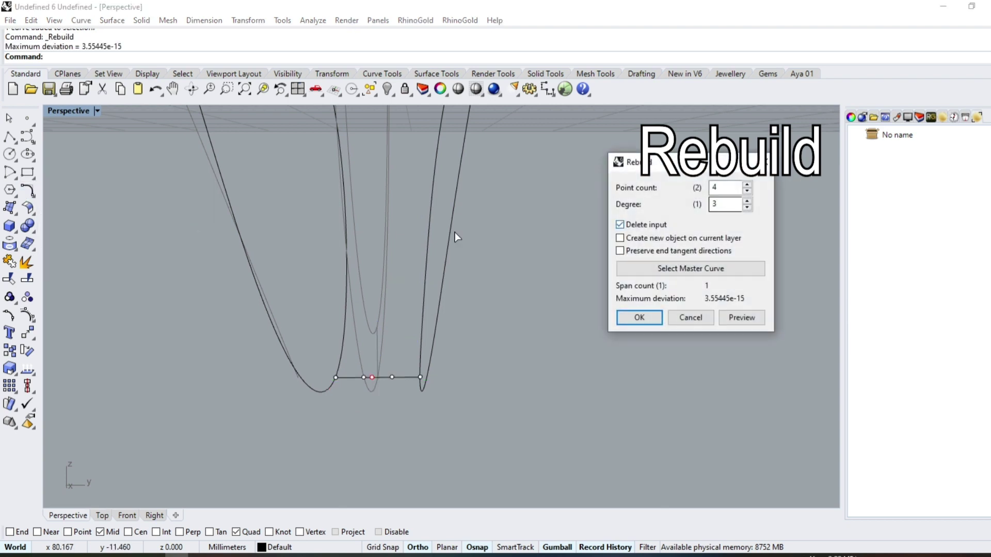
key(Return)
right_drag(325, 383, 398, 457)
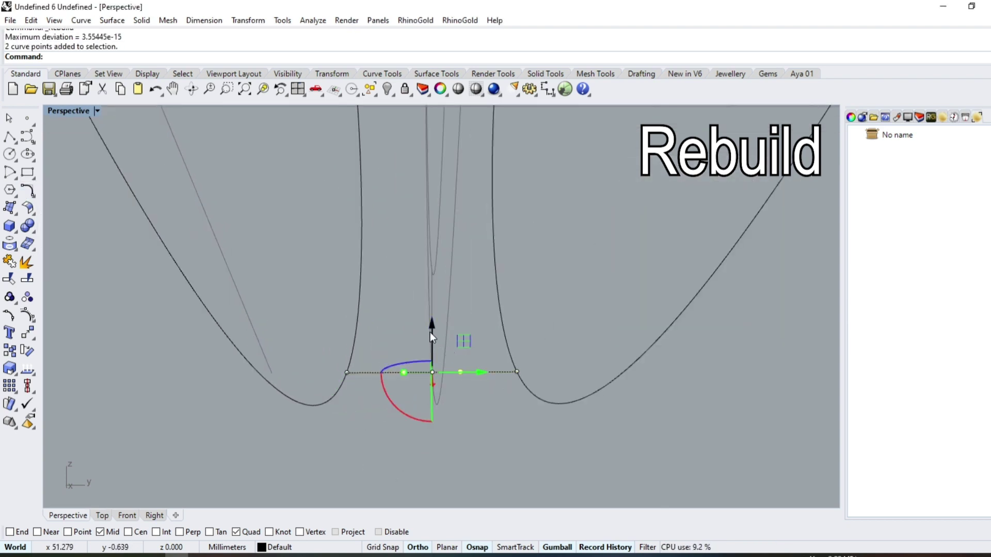
drag(432, 336, 432, 373)
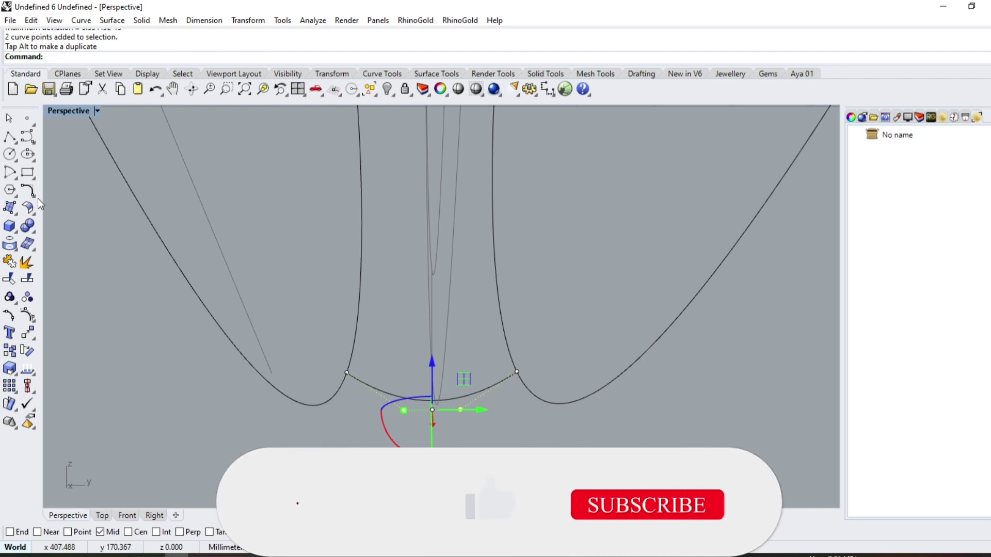
Step: Rebuild the bowed bottom curve to smooth it
click(38, 198)
click(192, 214)
click(410, 400)
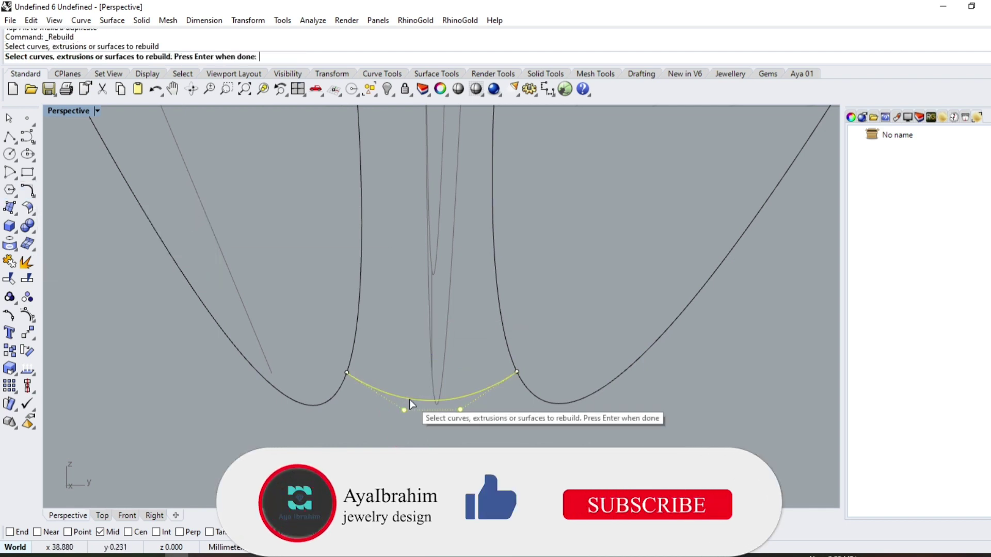
key(Return)
key(Return)
right_drag(377, 387, 396, 419)
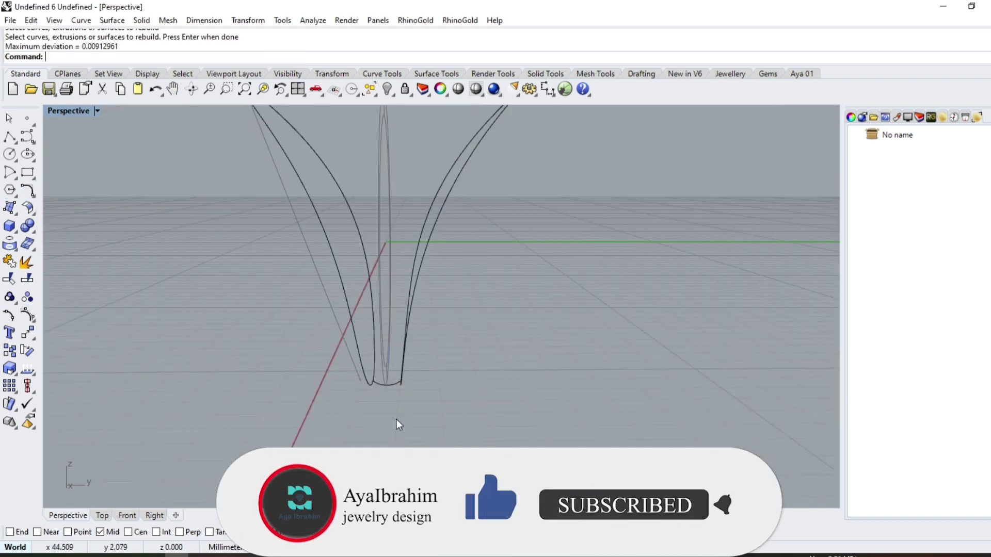
Step: Sweep2 along both side rails with the top arch and bottom bow as sections, Closed sweep on
click(112, 21)
click(144, 77)
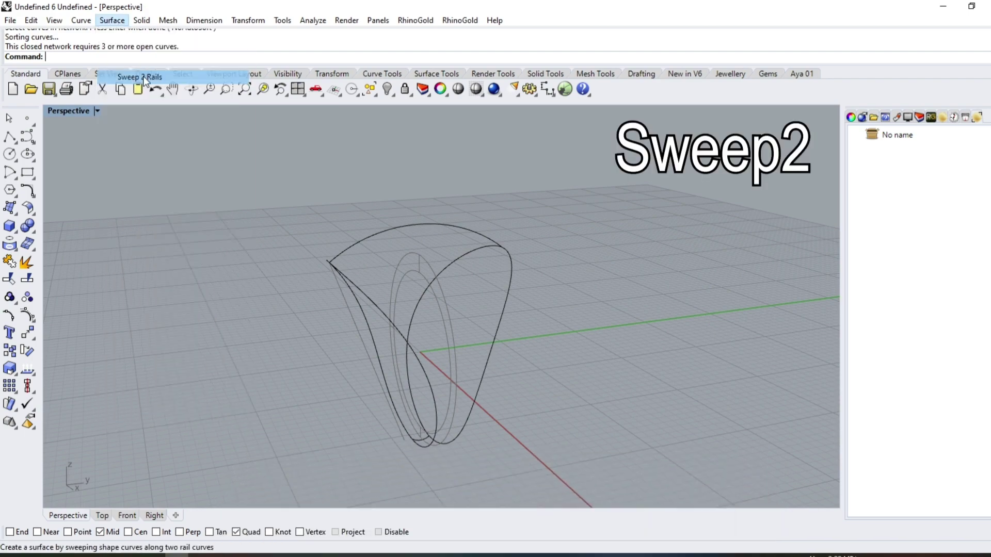
click(385, 313)
click(498, 308)
click(485, 250)
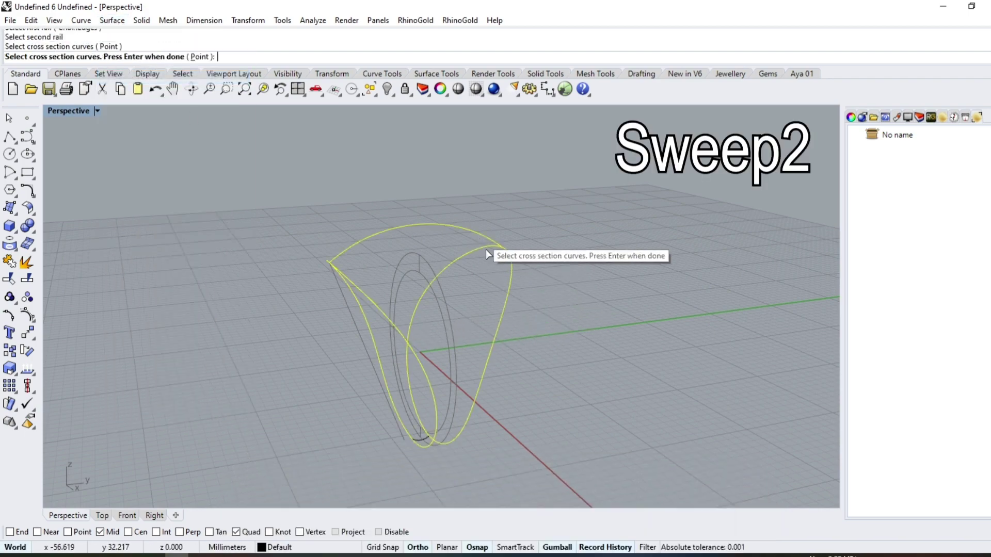
click(380, 427)
key(Return)
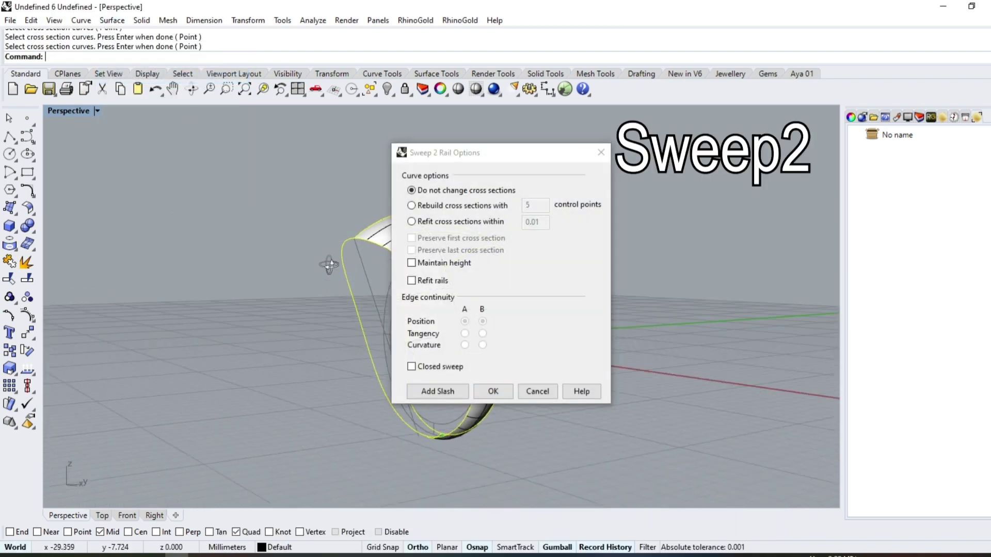
right_drag(330, 265, 474, 368)
click(412, 367)
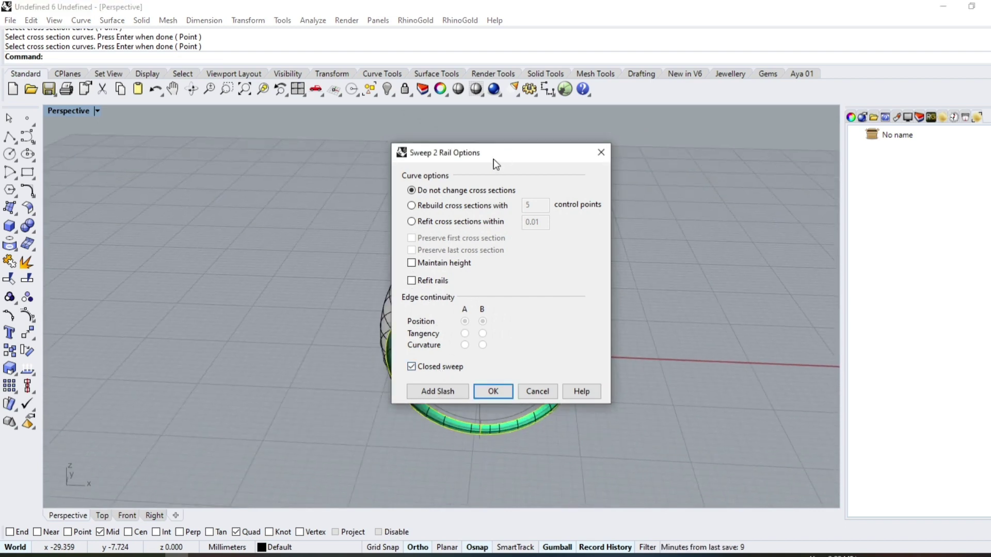
drag(495, 165, 693, 154)
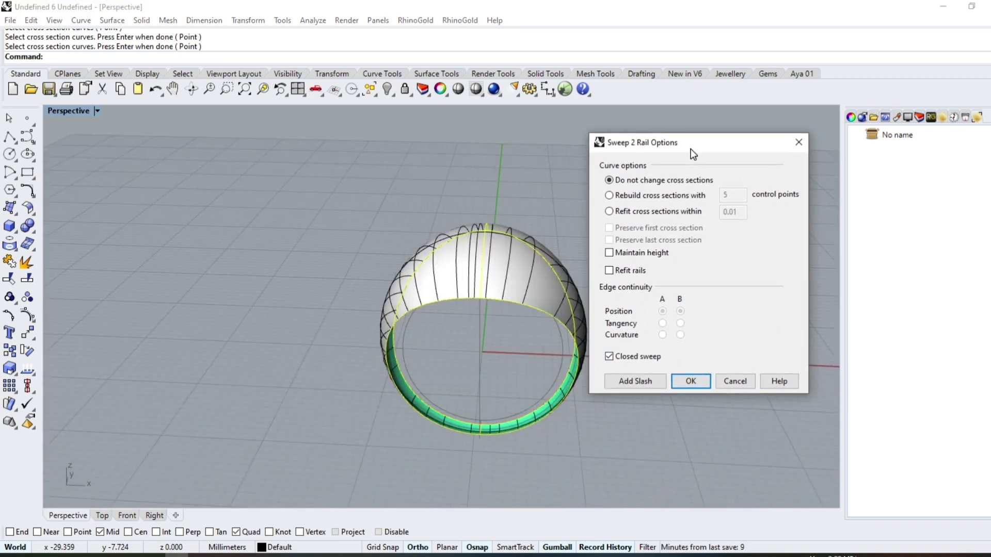
click(609, 356)
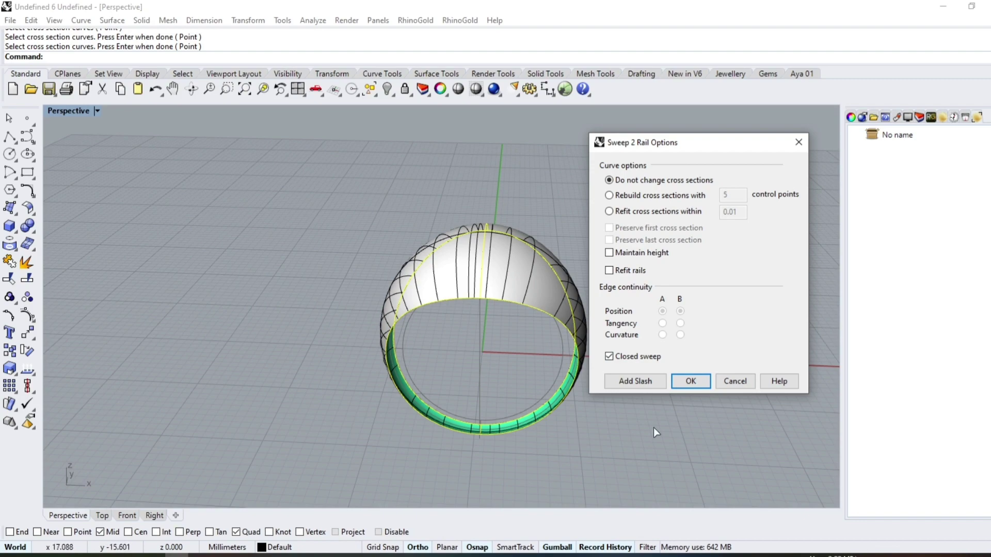
Step: Accept the closed sweep and extrude the 18.4 mm circle into an open cylinder
click(691, 381)
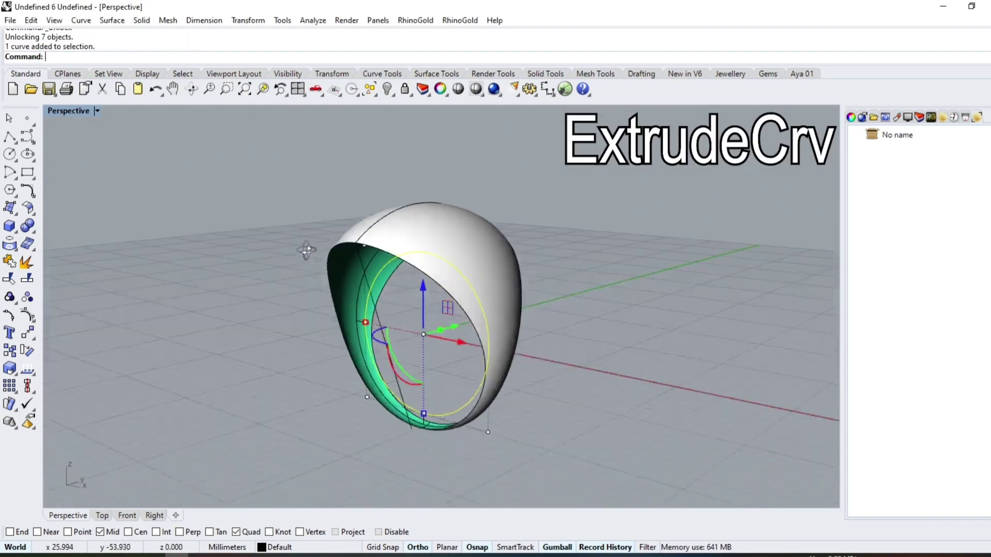
click(17, 235)
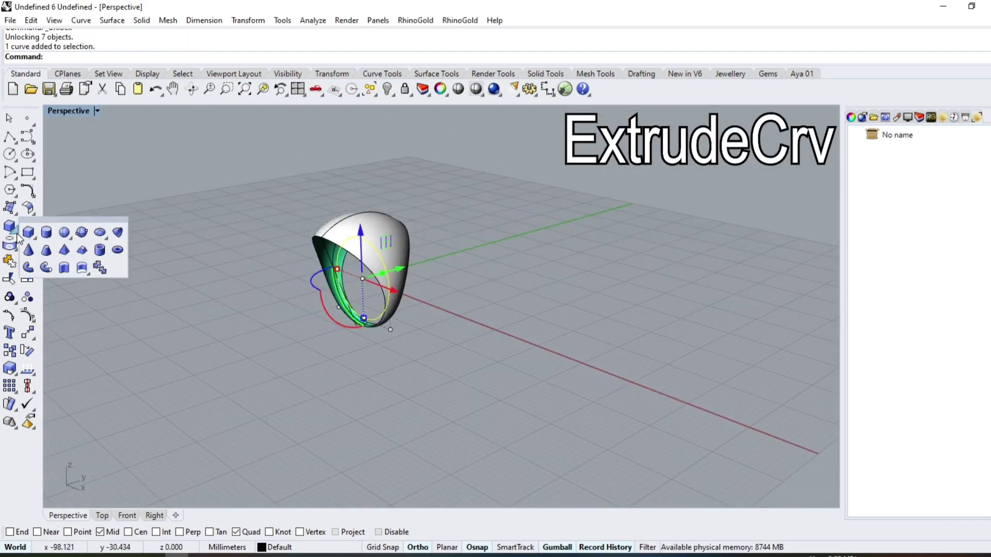
click(64, 268)
click(209, 57)
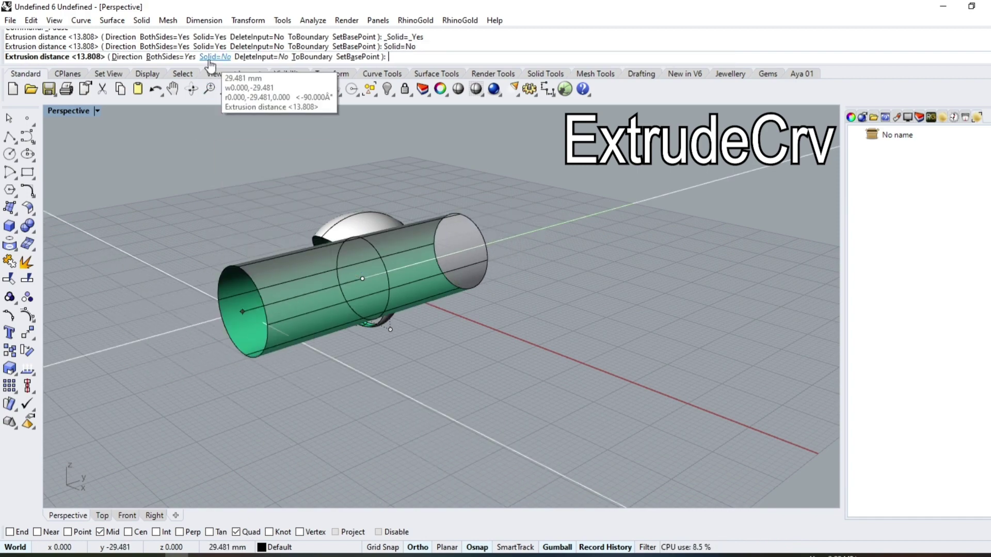
click(256, 193)
click(338, 308)
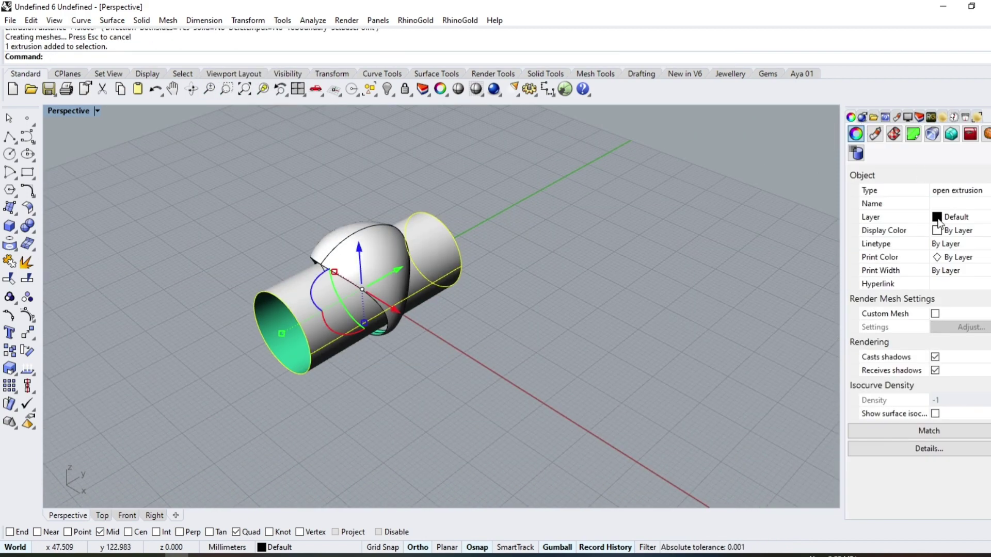
right_drag(840, 298, 351, 302)
Step: Pull the tube-dome intersection curve onto the white dome with DeleteInput=No
click(105, 23)
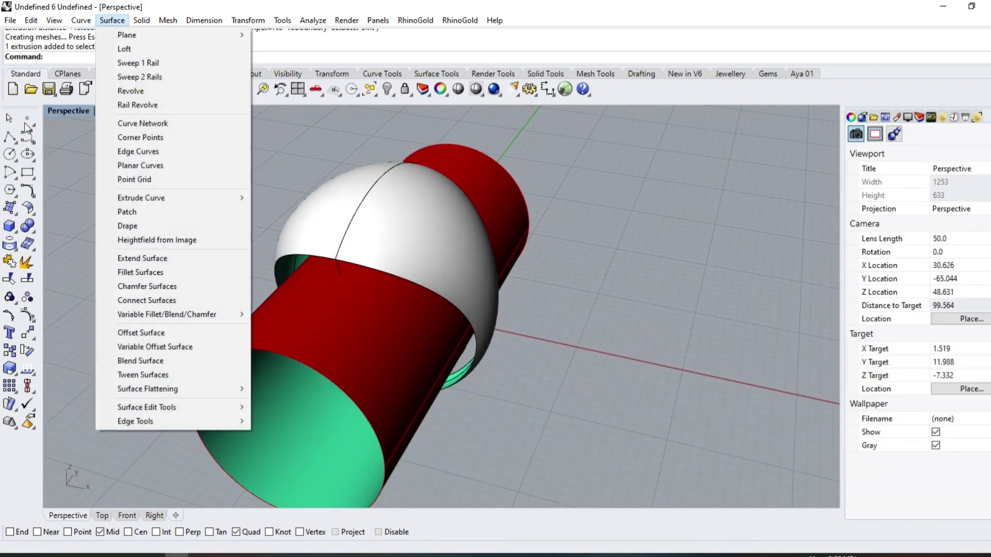
click(11, 245)
click(50, 251)
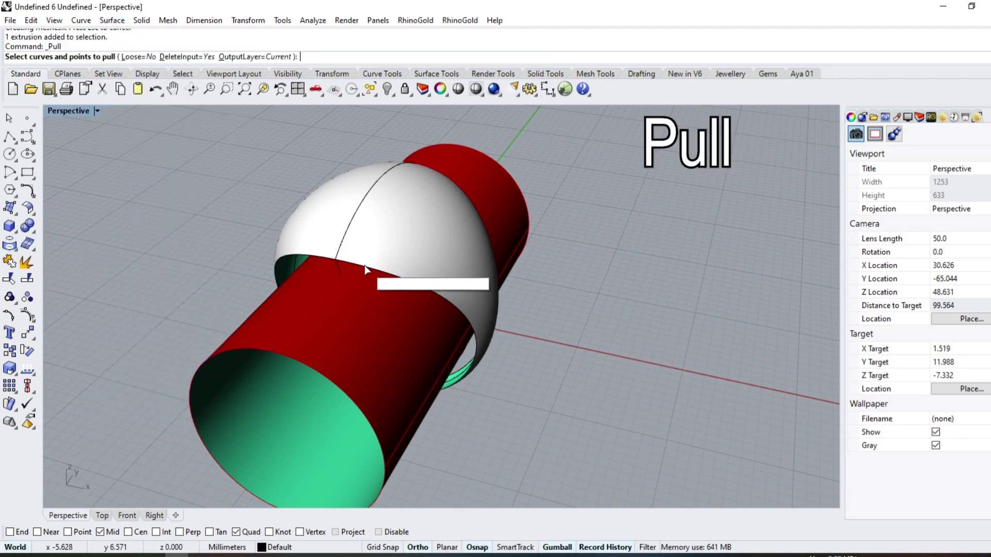
click(364, 265)
click(392, 298)
click(258, 58)
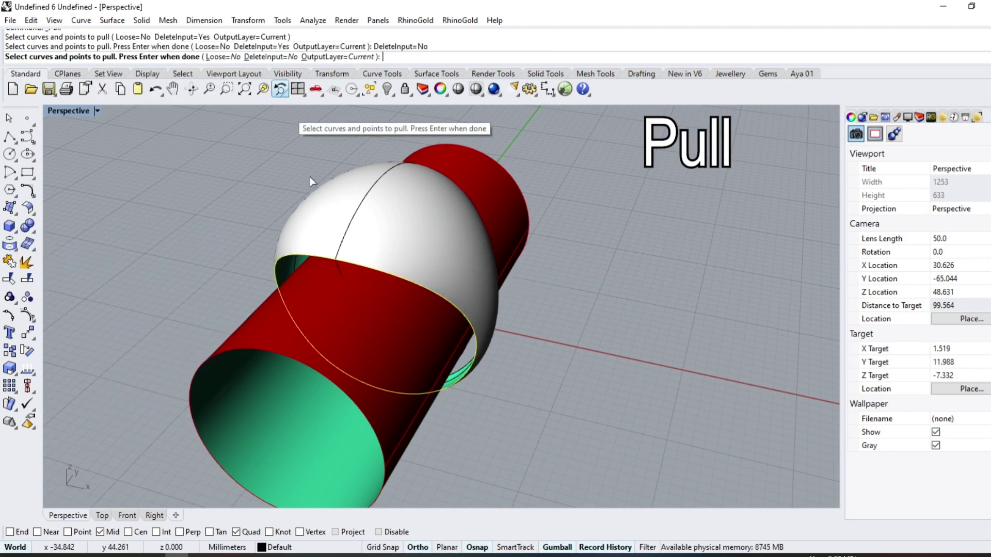
key(Return)
click(342, 310)
key(Return)
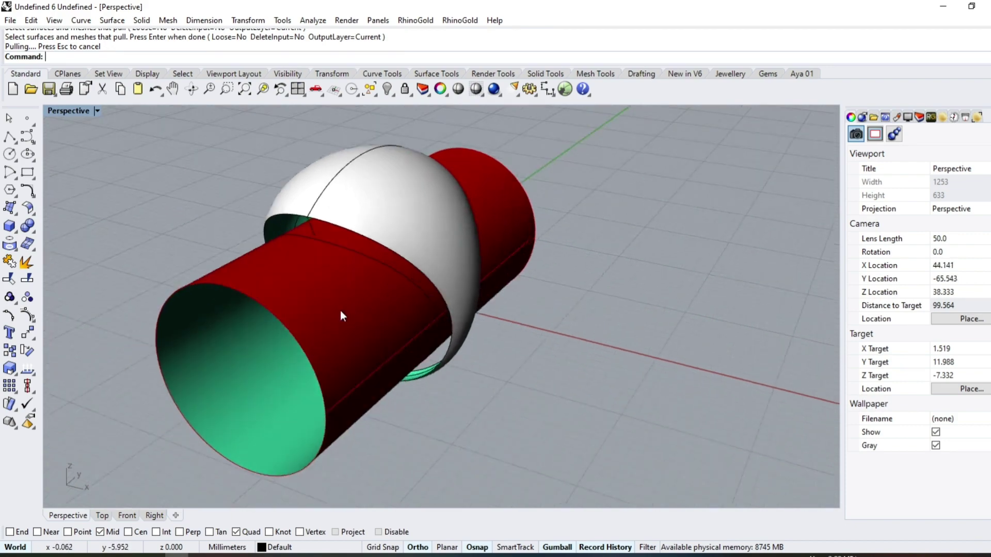
click(336, 300)
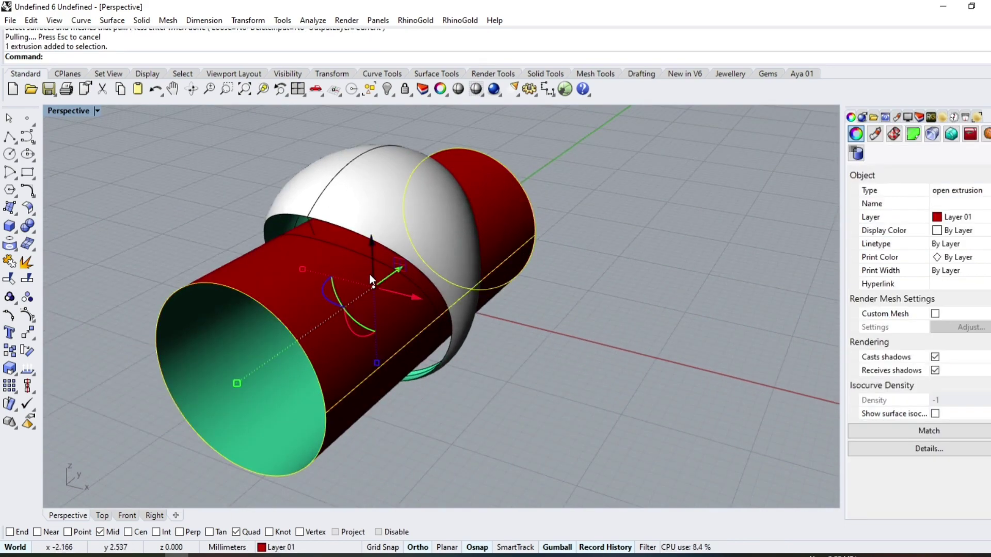
Step: Delete the red tube and loft a green band between the two closed dome curves
key(Delete)
click(366, 257)
shift+click(365, 239)
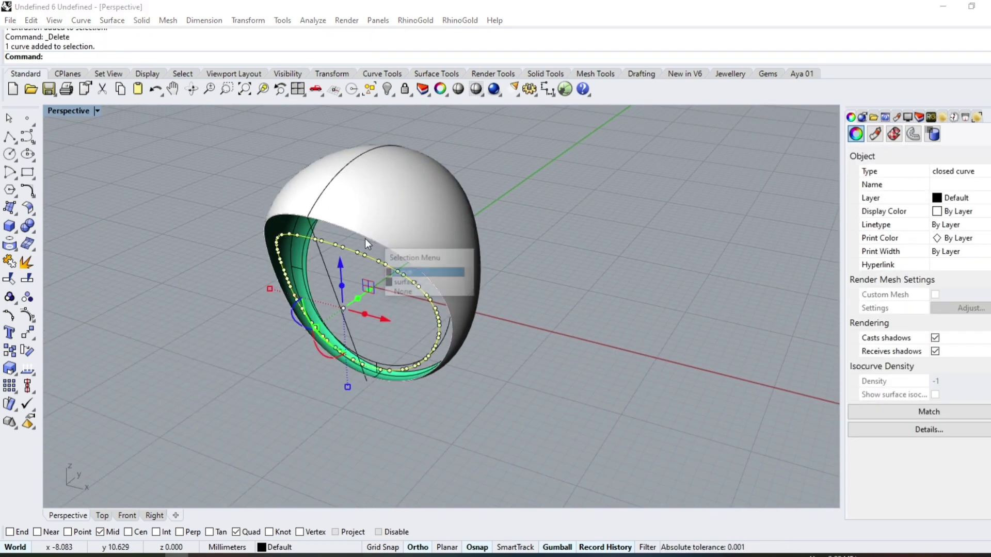
click(402, 261)
click(112, 20)
click(125, 48)
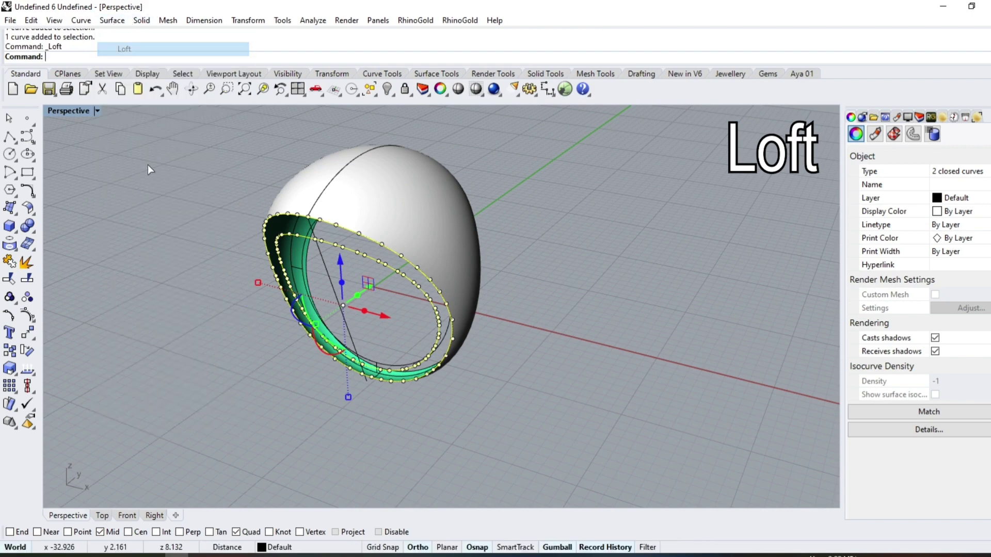
key(Return)
Step: Mirror the green band across the X axis
click(338, 240)
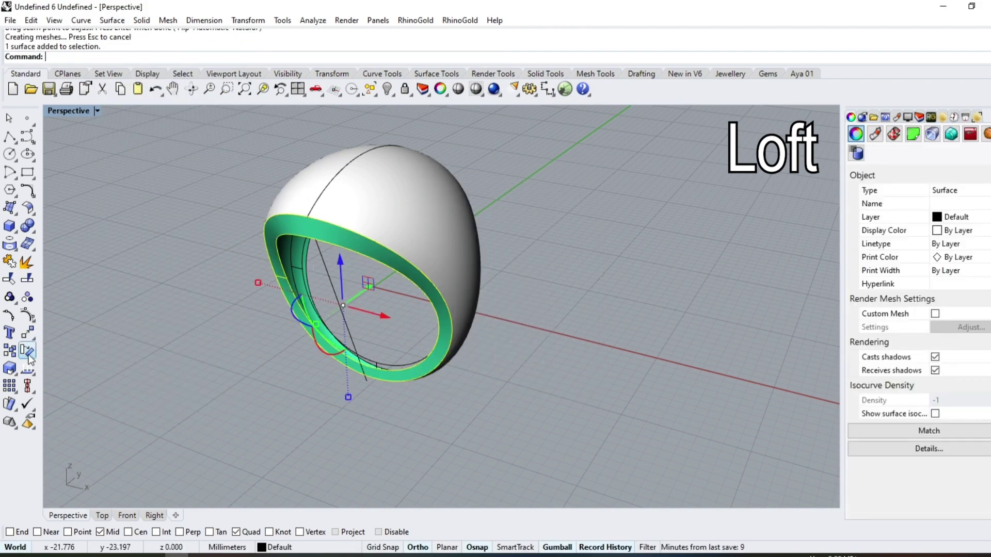
click(34, 338)
click(135, 339)
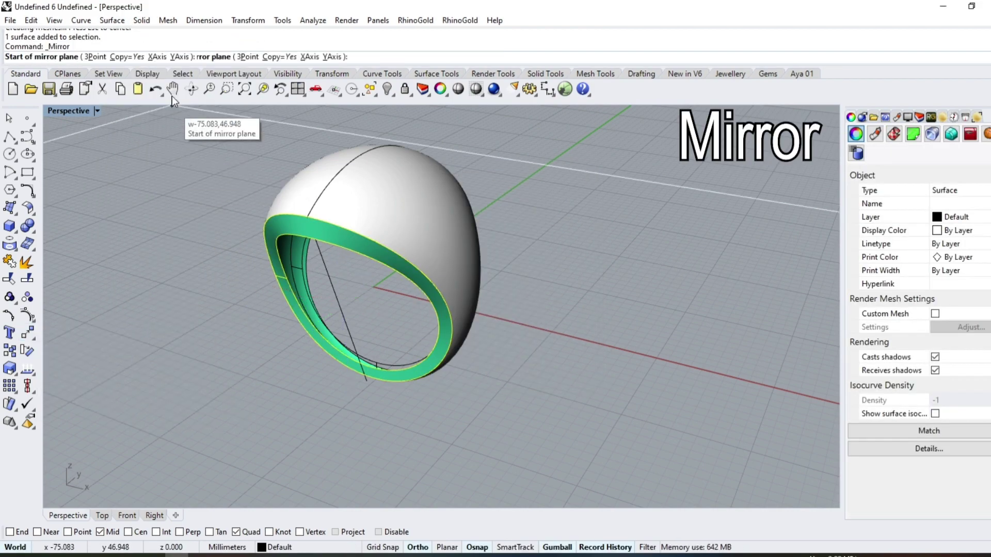
click(160, 56)
mouse_move(583, 287)
right_down()
mouse_move(297, 211)
mouse_move(609, 325)
right_up()
text(Srf)
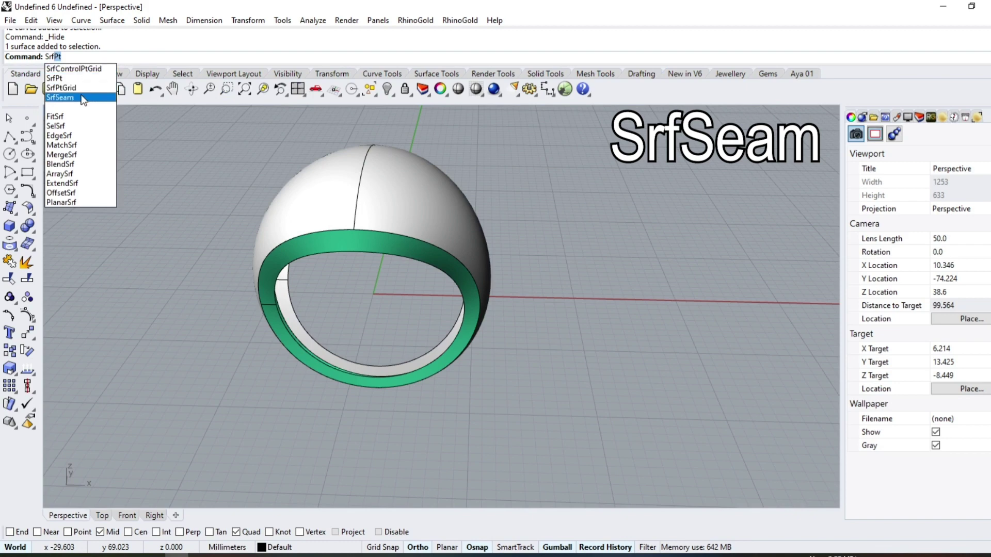
Step: Move the dome's surface seam to its bottom point
click(82, 100)
click(454, 237)
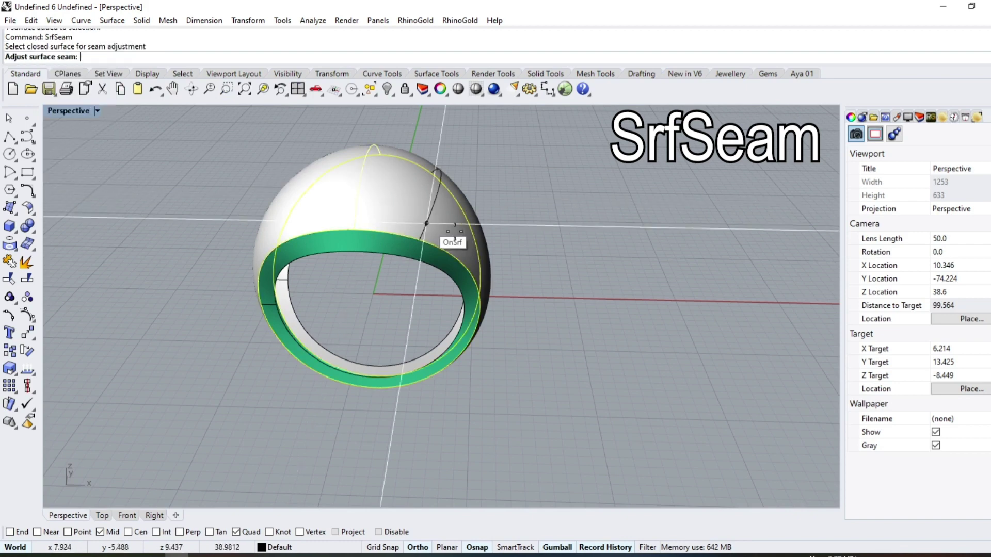
click(376, 386)
click(420, 256)
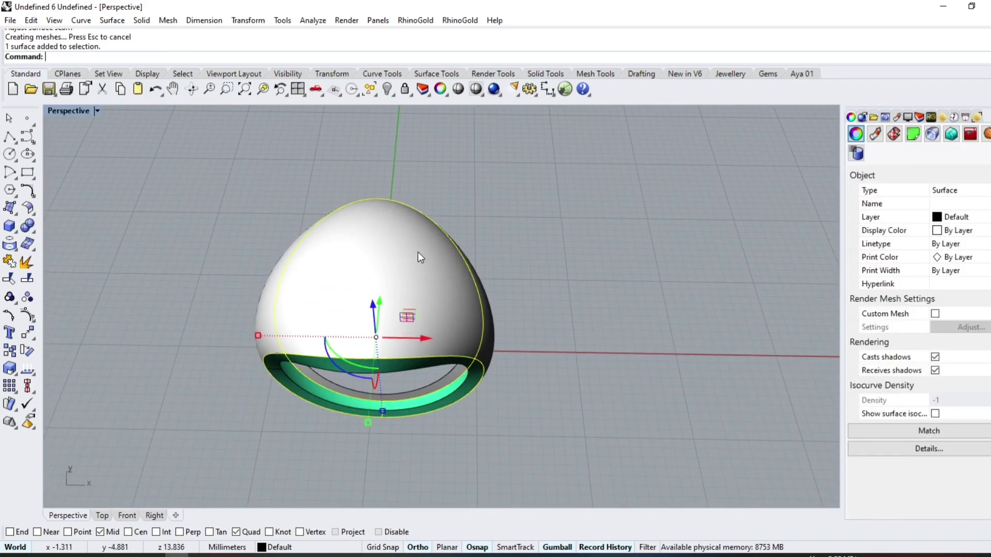
click(9, 207)
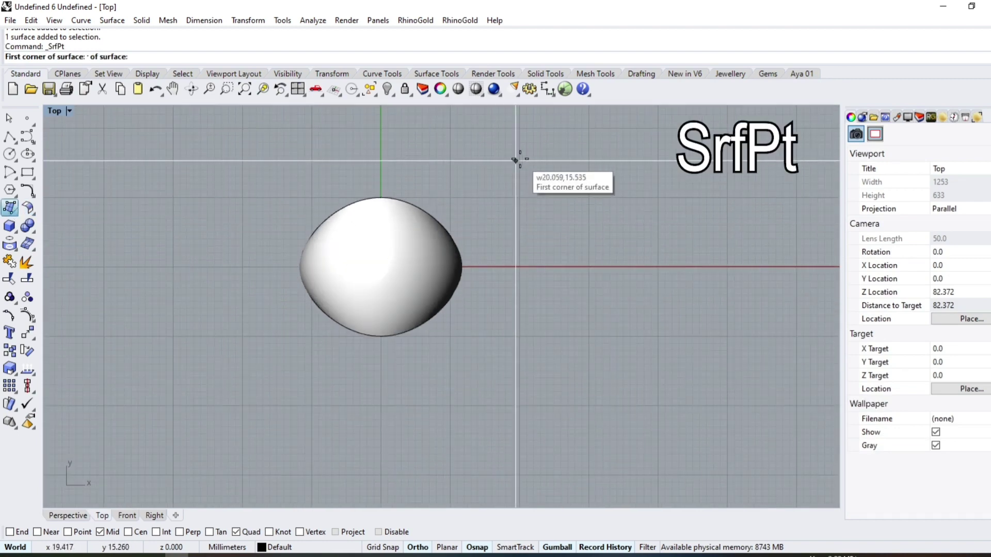
Step: Draw a four-corner planar surface over the dome in the Top view
click(521, 157)
click(215, 157)
click(214, 394)
click(553, 395)
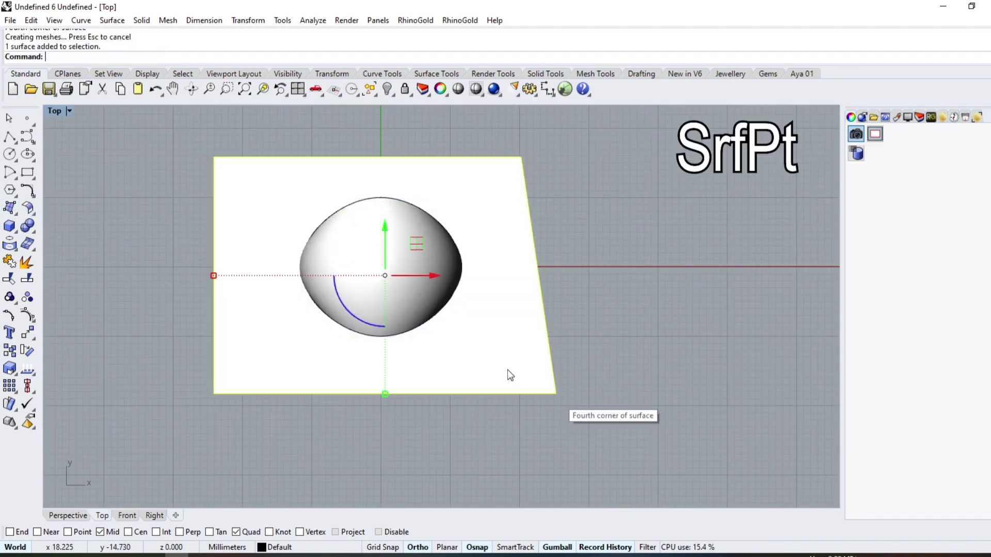
click(68, 516)
mouse_move(355, 385)
right_down()
mouse_move(351, 333)
mouse_move(338, 333)
right_up()
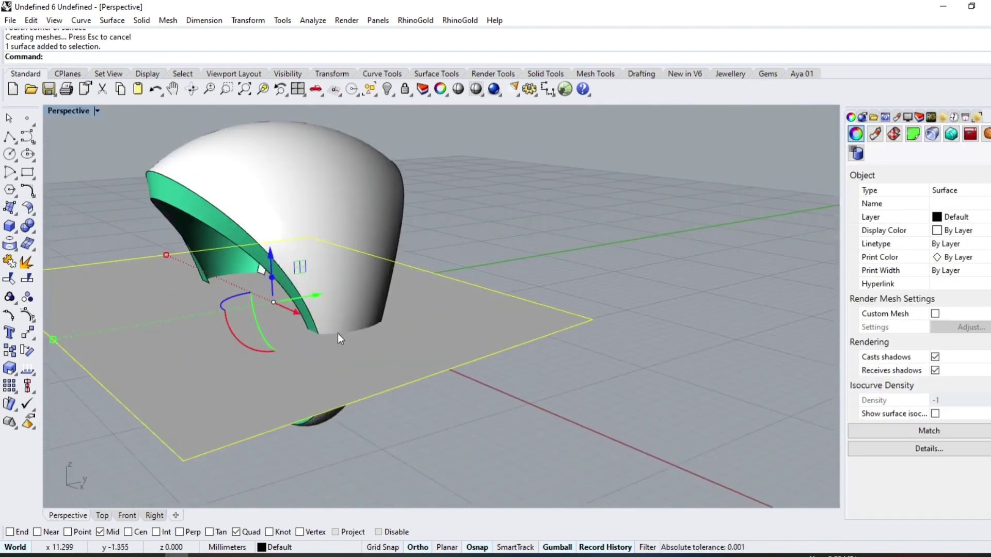
Step: Raise the plane 5 mm along Z
click(271, 256)
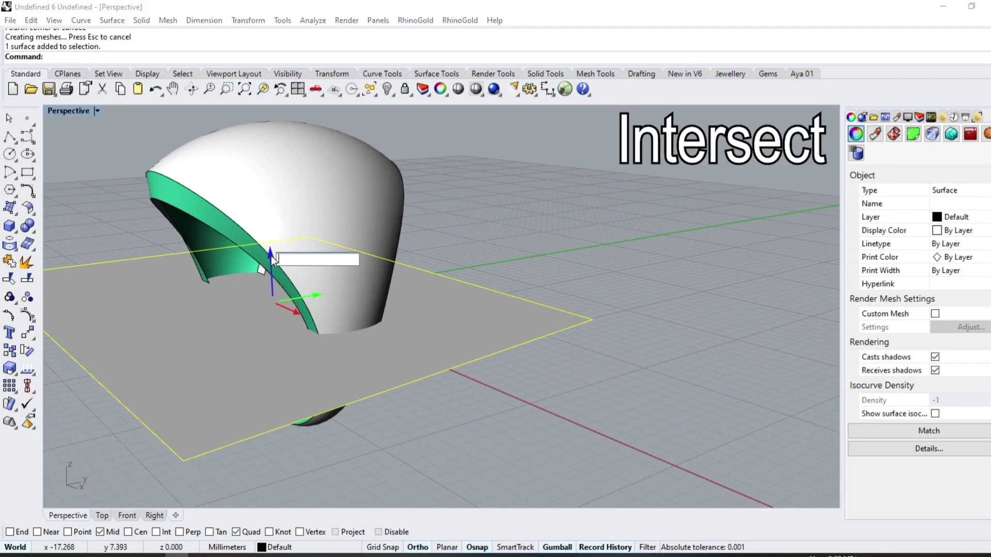
text(5)
key(Return)
key(Escape)
Step: Intersect the dome with the plane, then delete the plane
click(290, 243)
shift+click(391, 315)
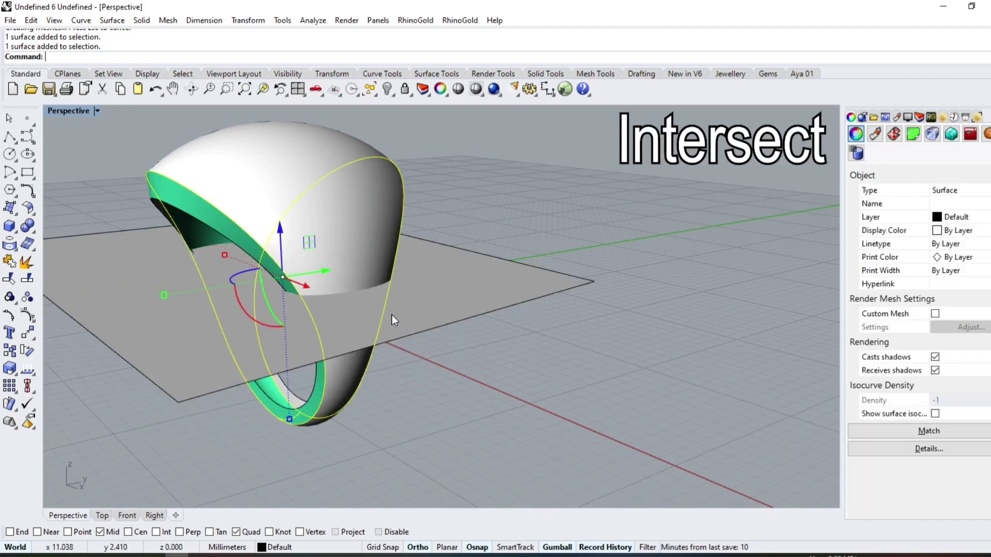
click(18, 252)
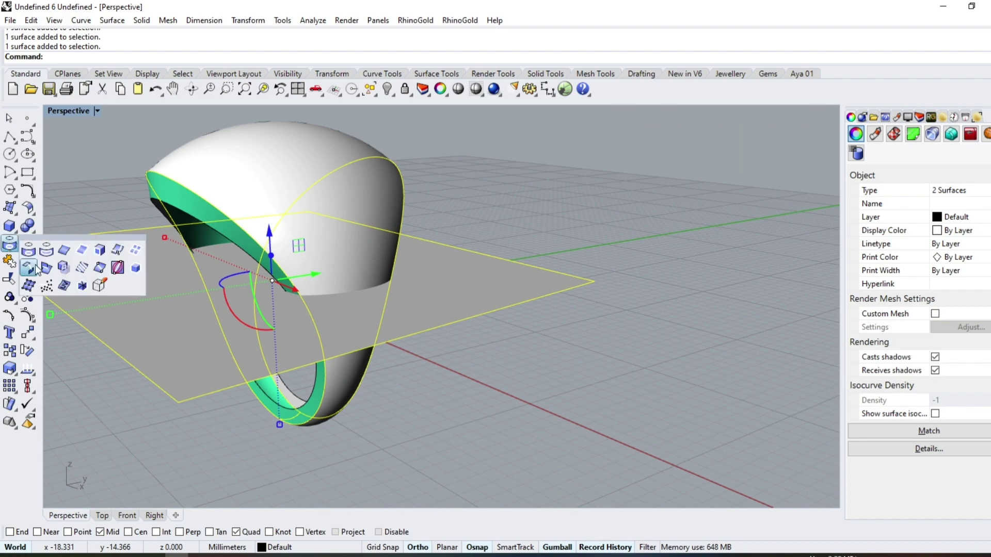
click(423, 310)
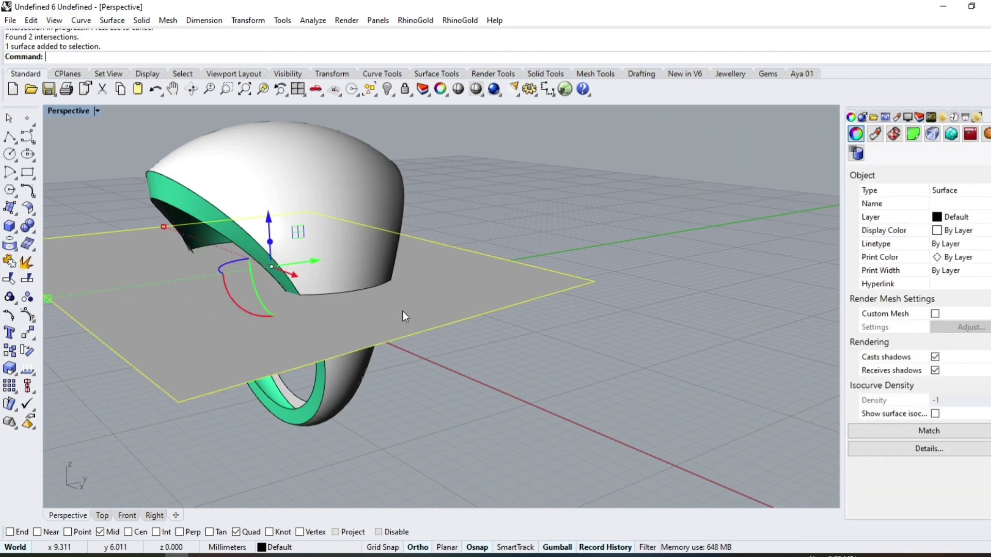
key(Delete)
mouse_move(403, 311)
right_down()
mouse_move(235, 238)
mouse_move(227, 258)
right_up()
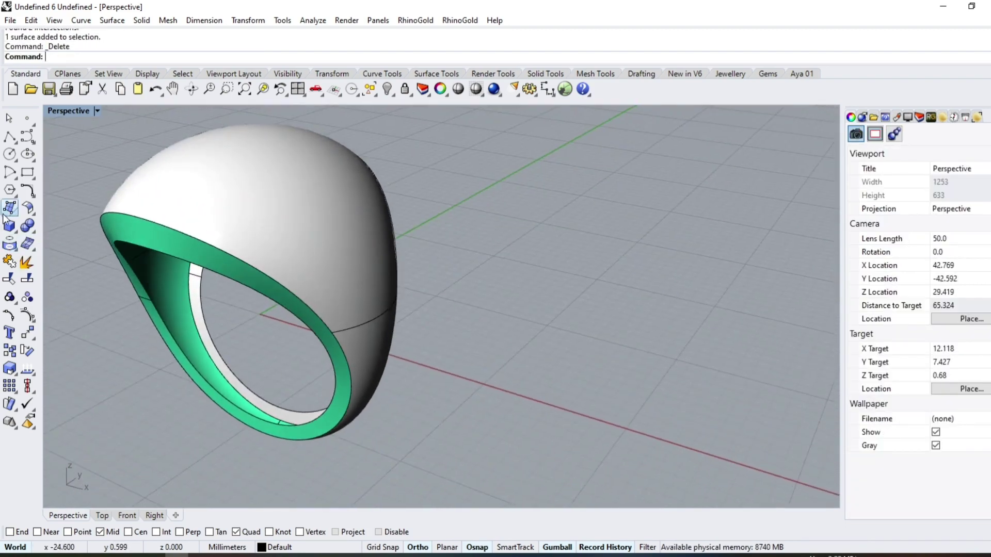
Step: Offset the first green band's edge 0.5 mm along the dome surface
click(32, 198)
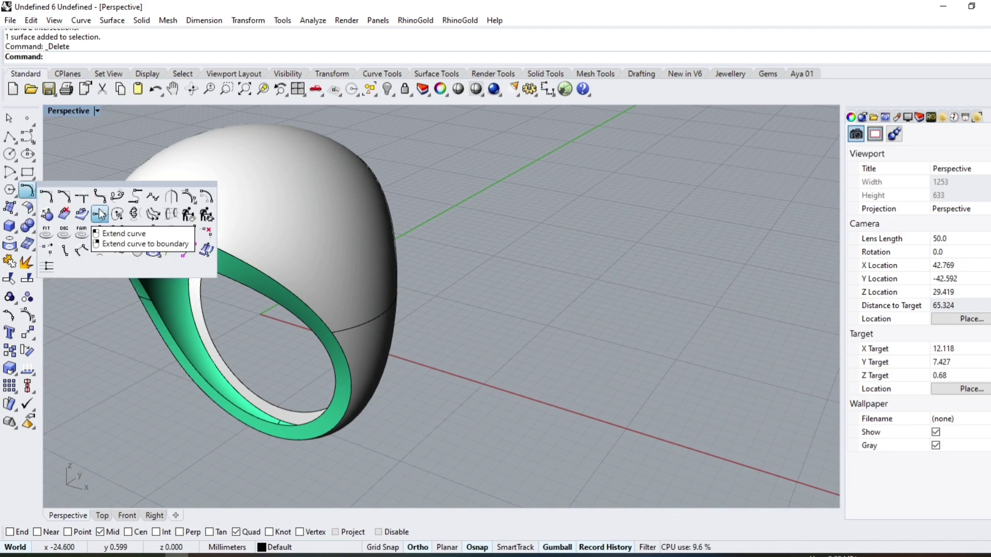
click(99, 212)
click(236, 255)
text(.5)
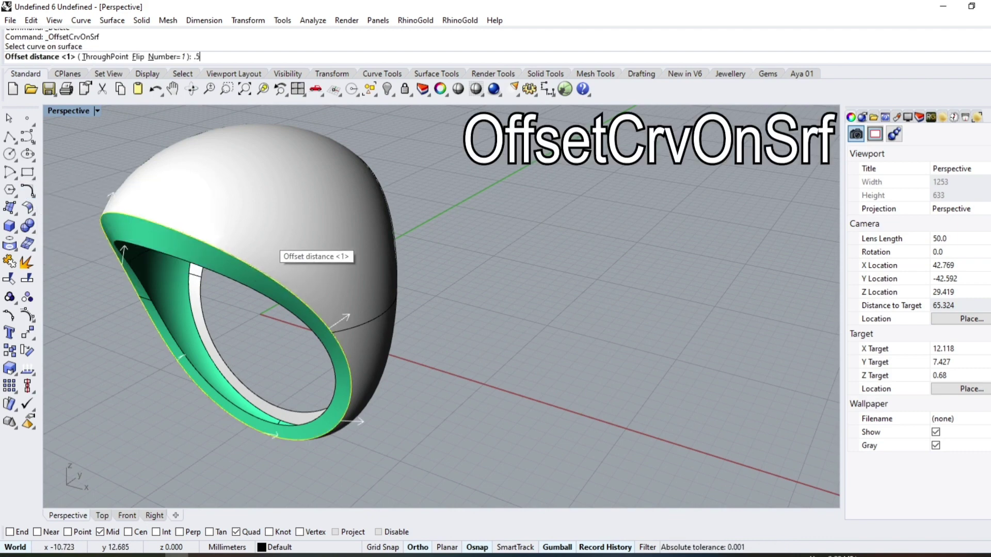
key(Return)
mouse_move(265, 243)
right_down()
mouse_move(416, 259)
mouse_move(338, 394)
mouse_move(479, 190)
right_up()
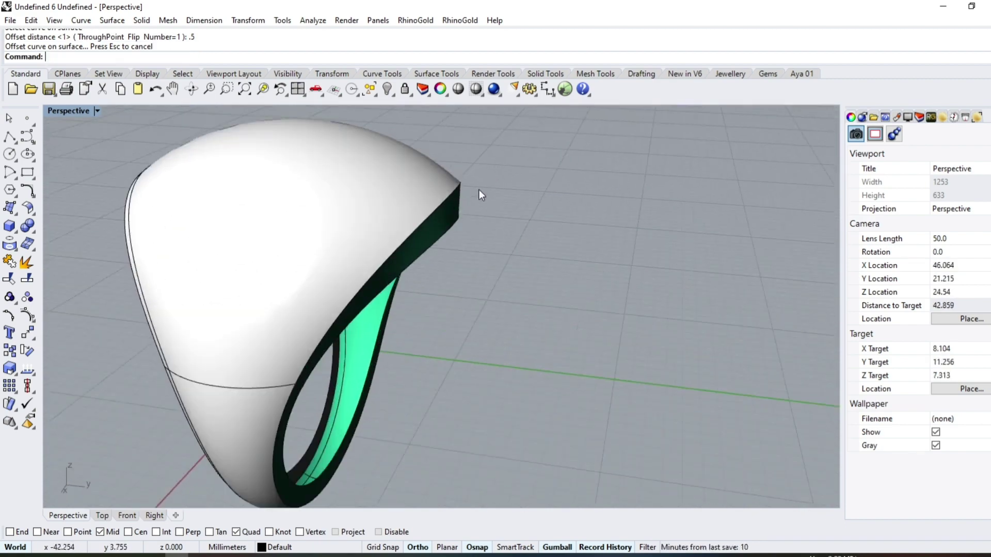
Step: Offset the other band's edge 0.5 mm along the surface and select the offset curves
right_click(453, 200)
click(453, 200)
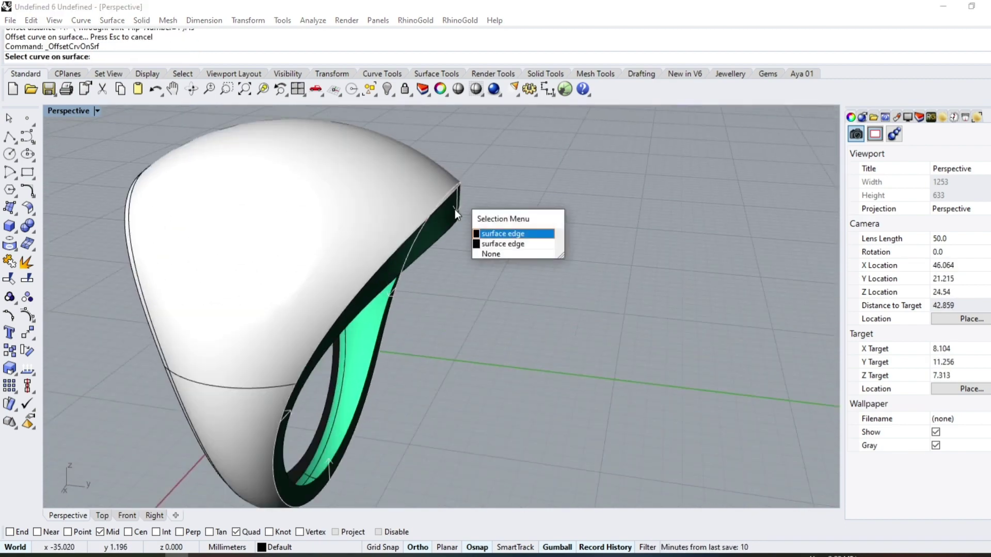
click(496, 251)
click(314, 356)
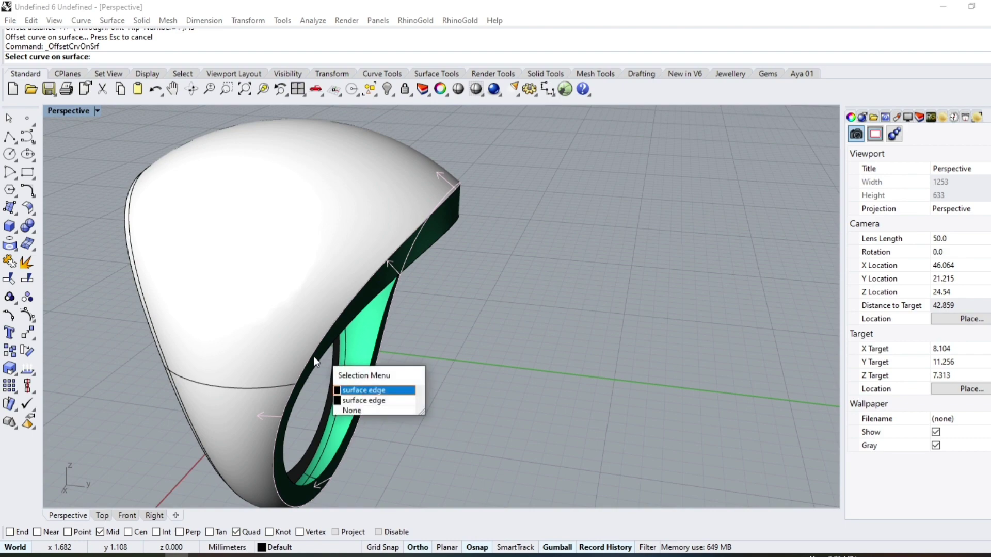
key(Return)
key(Return)
scroll(405, 315, down, 3)
mouse_move(405, 314)
right_down()
mouse_move(400, 324)
mouse_move(433, 266)
right_up()
click(400, 324)
shift+click(321, 239)
Step: Inspect the ring's underside after the trim attempt and start dragging the ring surface left
right_drag(321, 239, 411, 206)
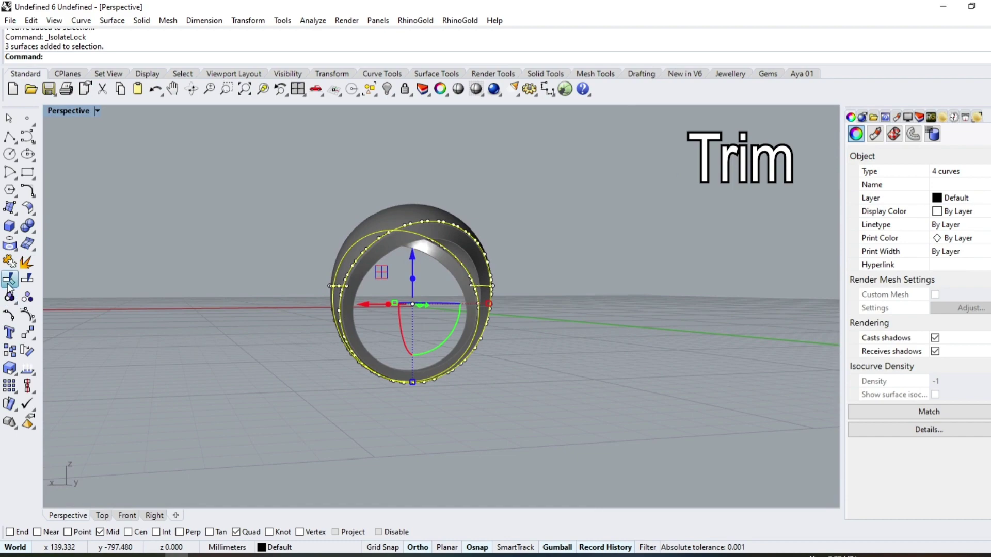
click(10, 279)
scroll(417, 327, down, 5)
scroll(350, 312, down, 3)
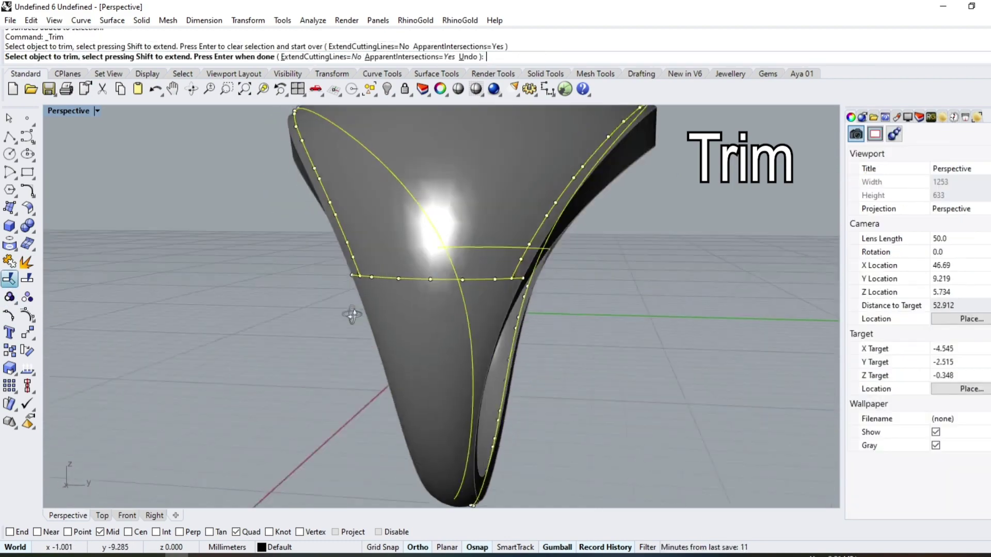
right_drag(350, 312, 401, 332)
scroll(524, 317, down, 2)
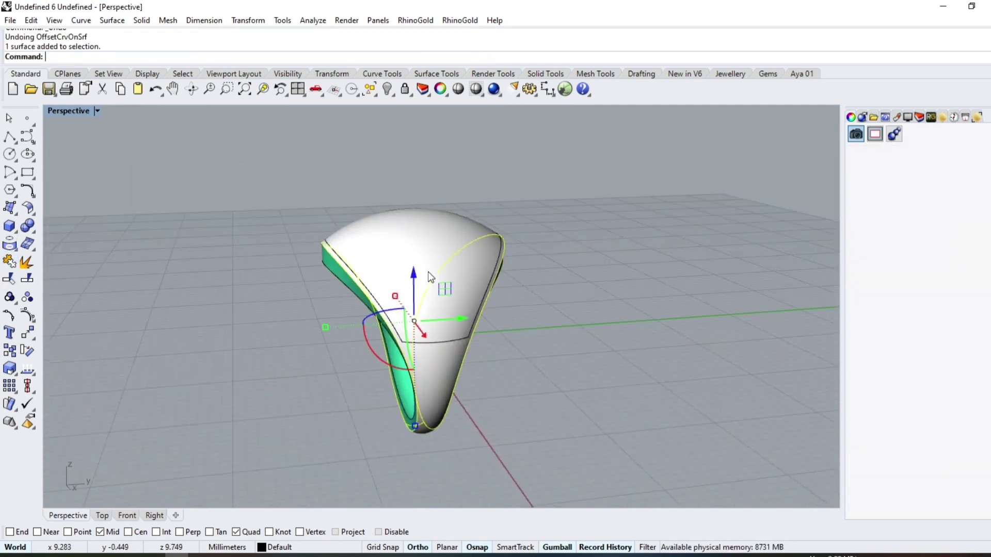
scroll(427, 296, up, 2)
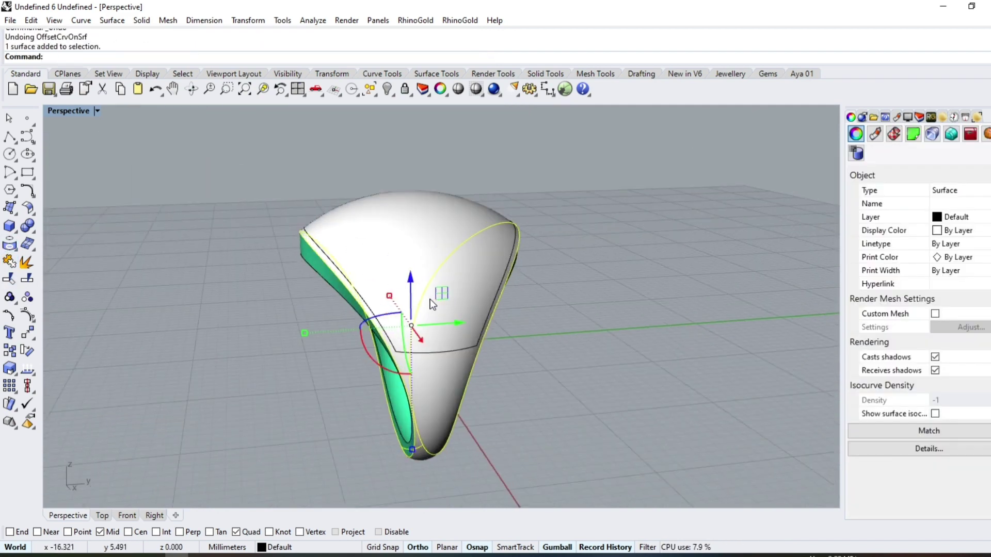
scroll(462, 261, down, 2)
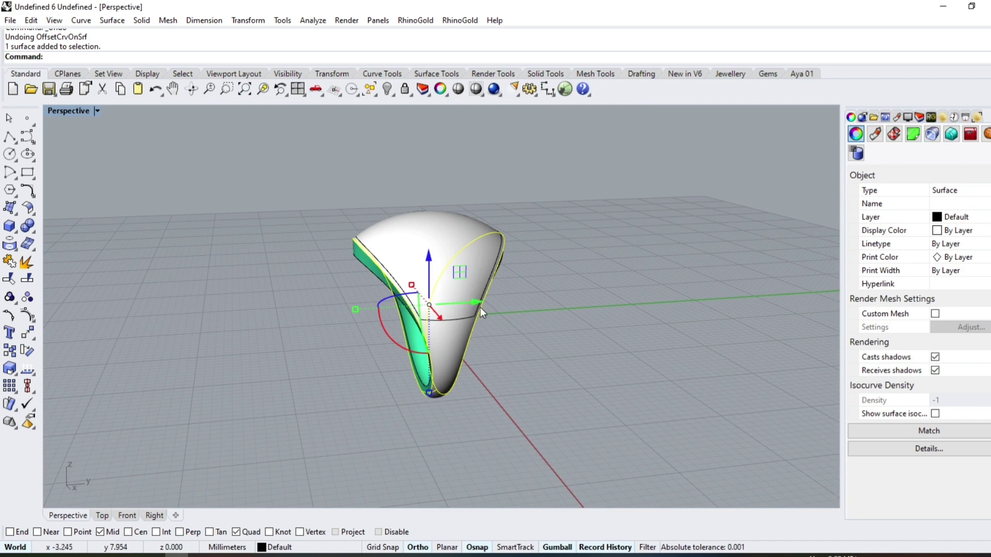
drag(479, 304, 302, 298)
Step: Duplicate the ring surface 25 mm to the left
key(alt)
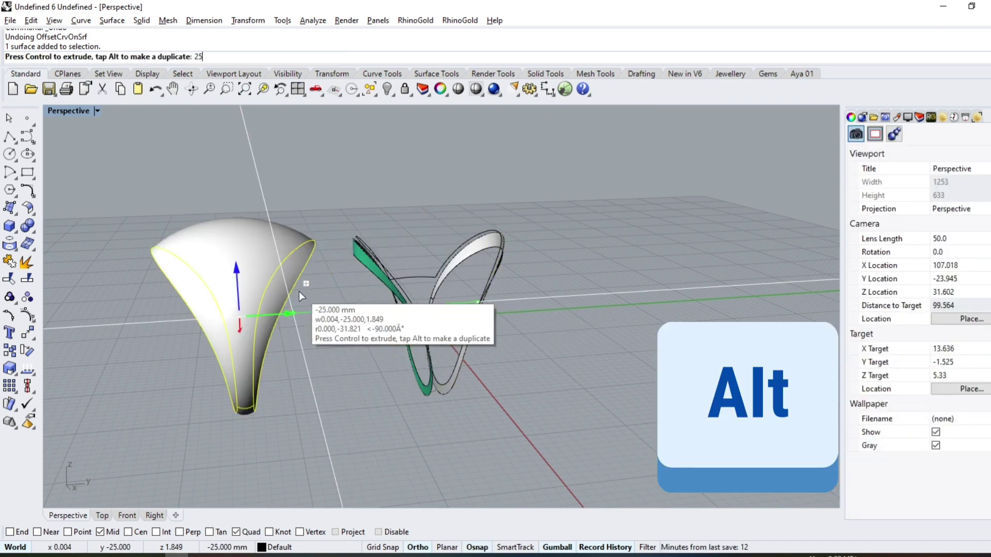
drag(302, 298, 302, 298)
click(349, 384)
mouse_move(349, 384)
right_down()
mouse_move(428, 309)
mouse_move(438, 333)
right_up()
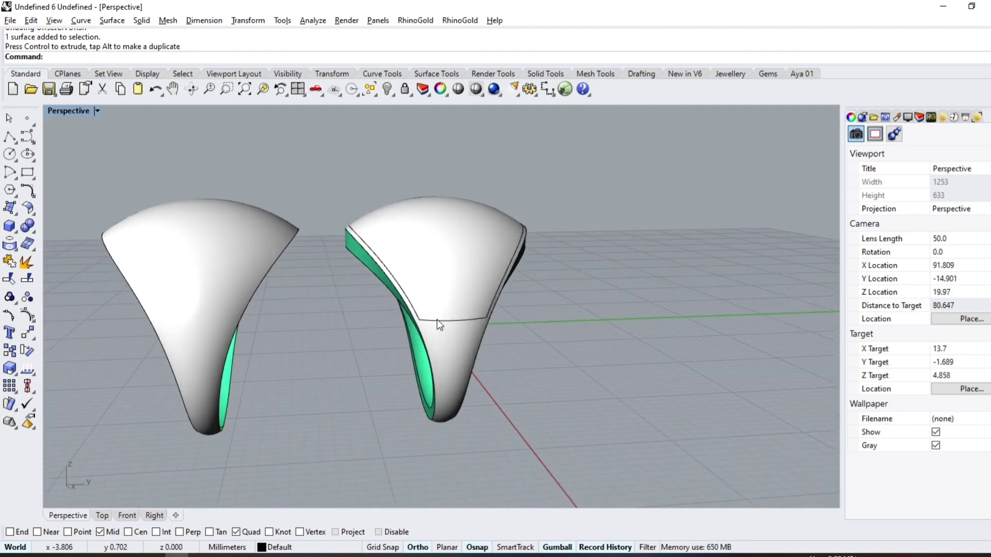
click(437, 323)
click(464, 352)
scroll(433, 354, up, 3)
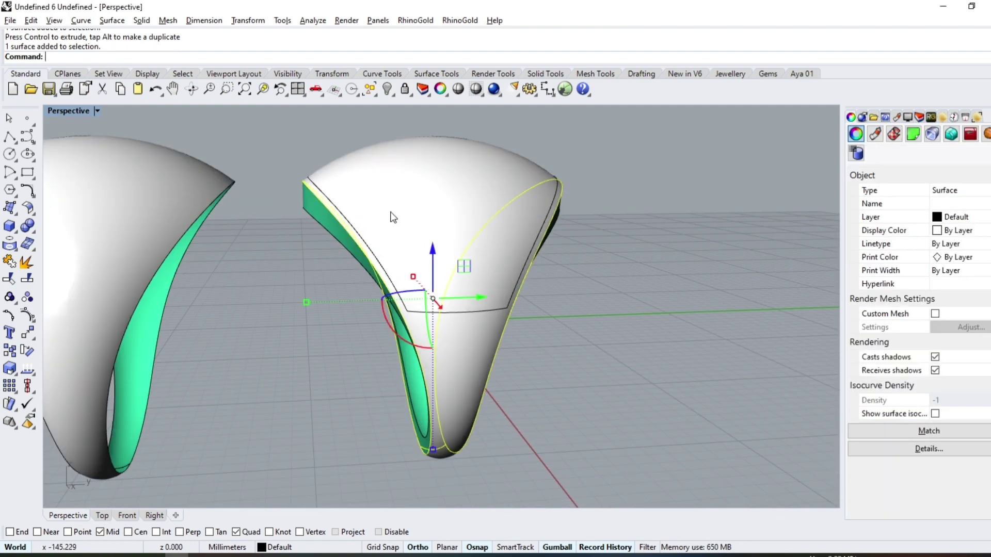
Step: Split the original ring surface with the offset curve and delete its upper piece
click(26, 278)
scroll(413, 315, up, 2)
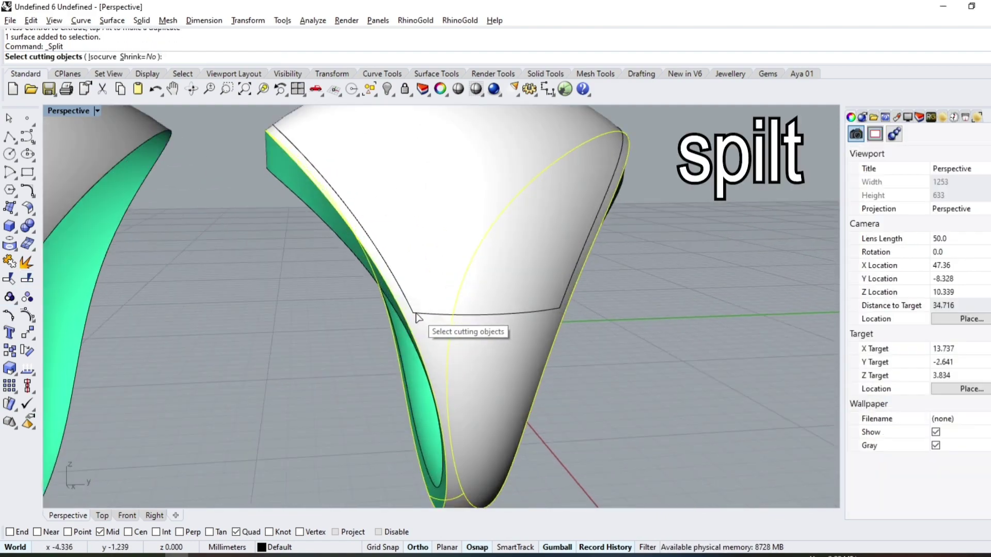
scroll(417, 317, up, 1)
key(Return)
key(Escape)
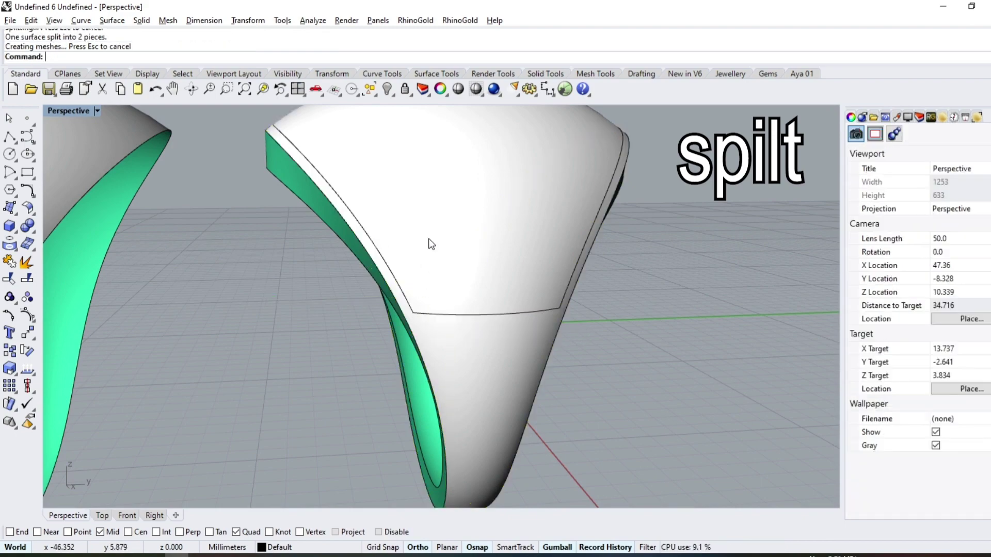
click(439, 215)
scroll(437, 255, down, 4)
key(Delete)
scroll(476, 313, down, 4)
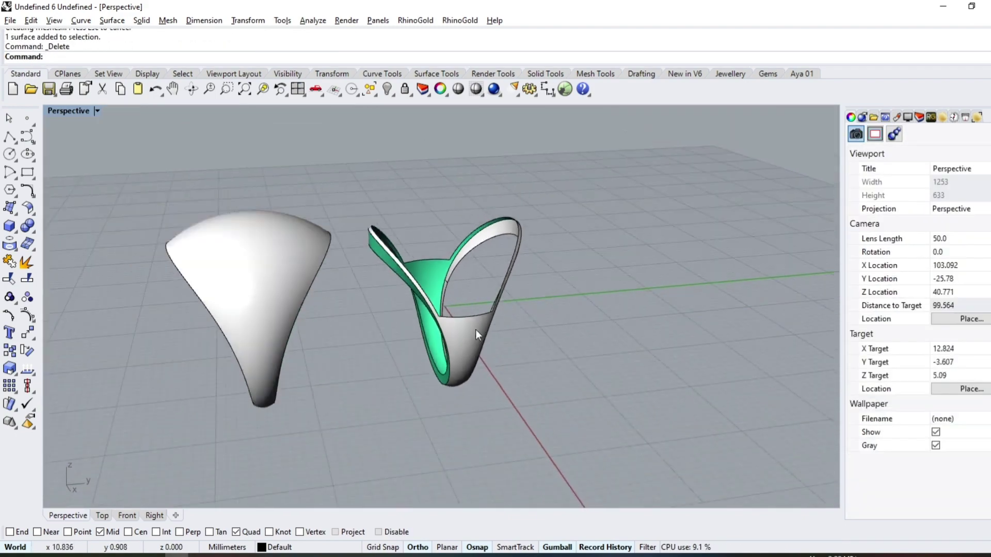
scroll(453, 332, up, 3)
Step: Move the closed cutting curve over to the copied surface
click(453, 333)
key(Return)
scroll(455, 331, down, 2)
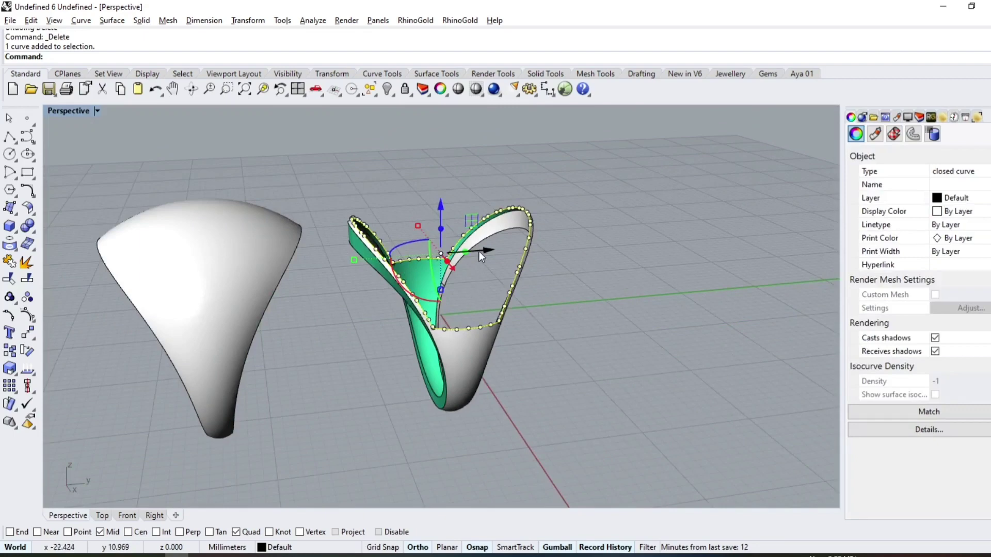
drag(479, 252, 247, 269)
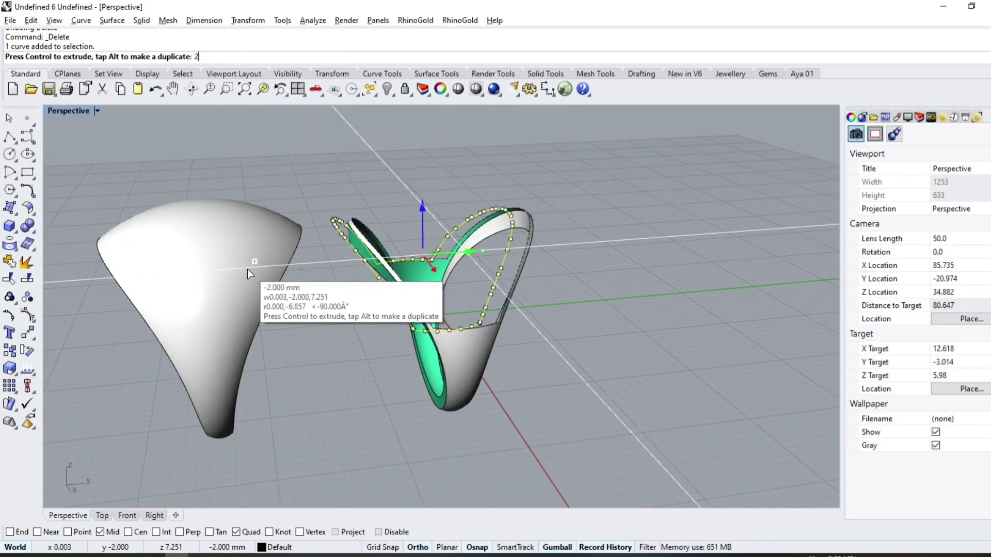
key(Escape)
right_drag(267, 302, 187, 356)
scroll(191, 347, up, 4)
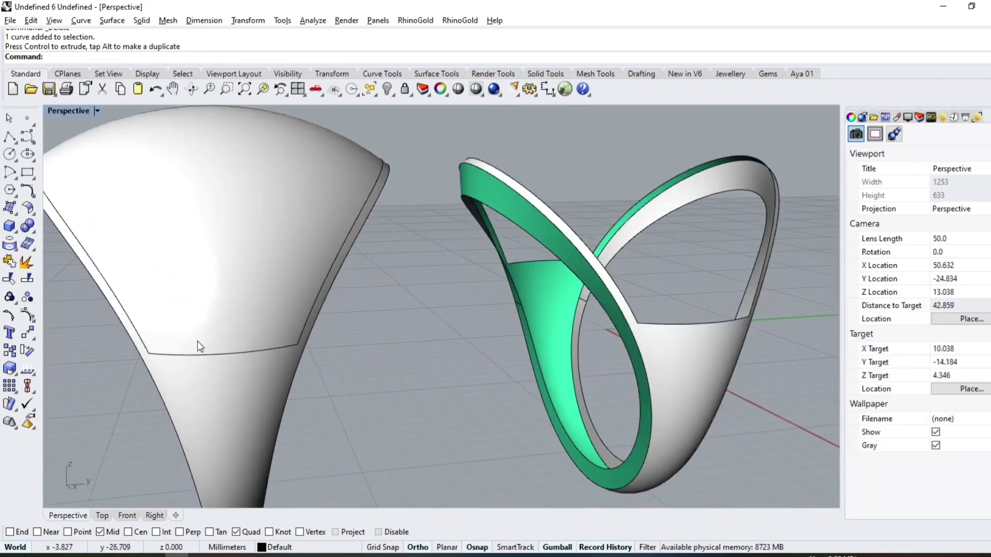
Step: Offset the curve 0.2 mm inward (flipped) along the copied surface
click(32, 194)
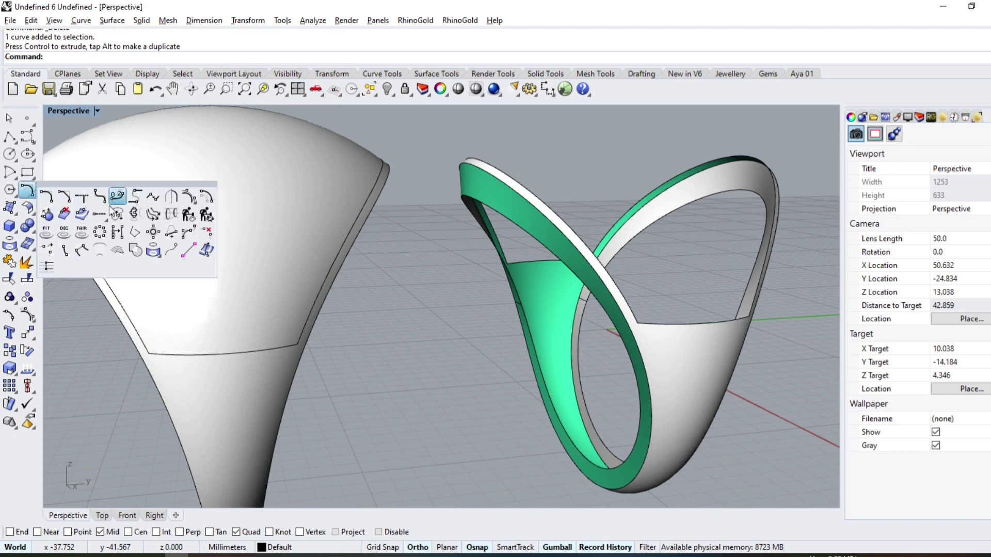
click(83, 214)
click(214, 356)
click(216, 387)
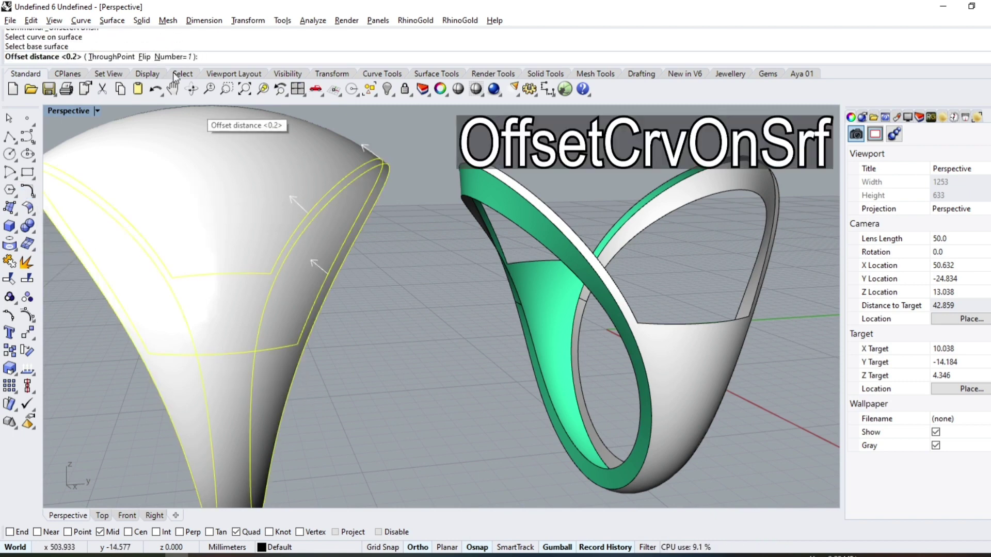
click(144, 57)
right_click(240, 296)
Step: Split the copied surface with the offset curve and delete the lower piece
click(265, 426)
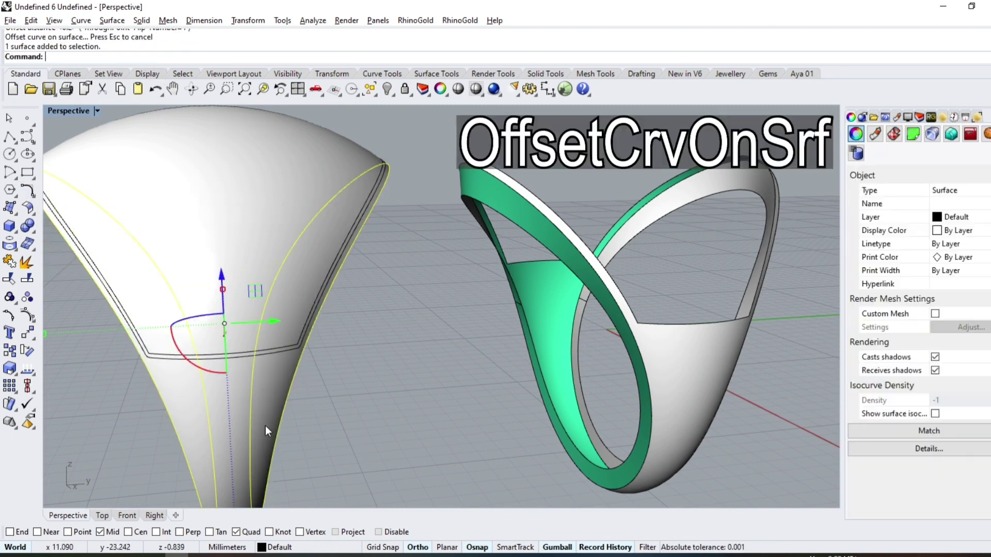
click(31, 316)
click(177, 357)
key(Return)
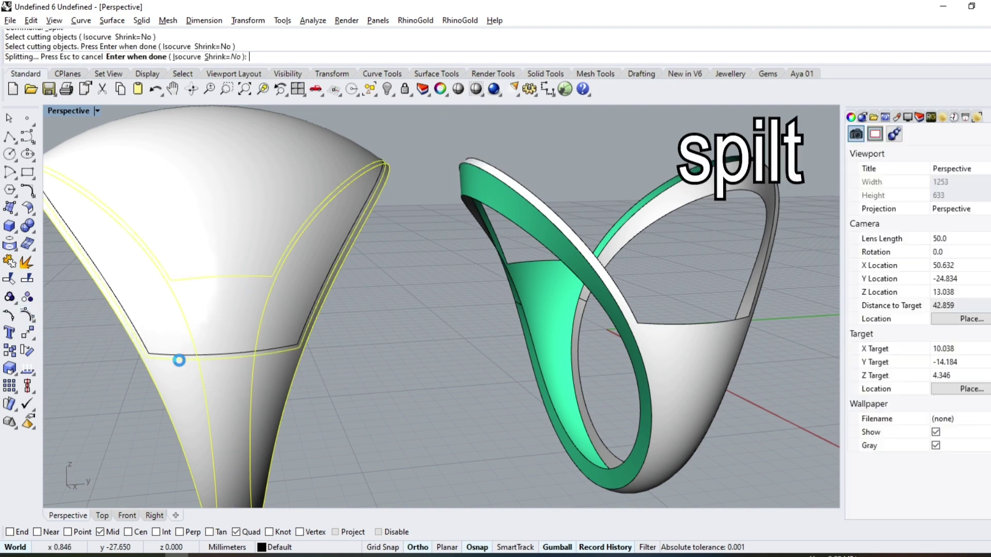
click(184, 395)
key(Delete)
Step: Colour the remaining top piece cyan and move it onto the open ring band
click(290, 292)
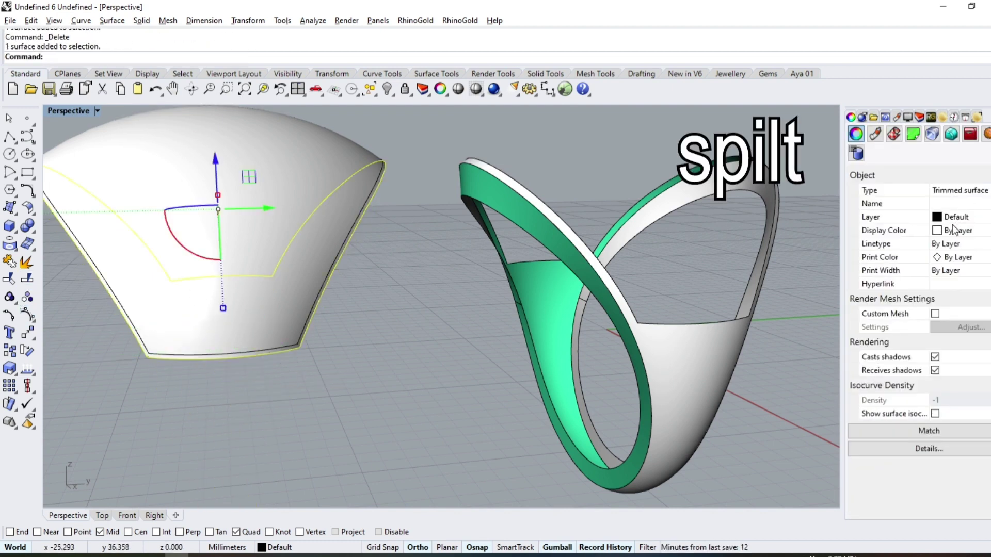
click(952, 323)
right_drag(392, 289, 283, 287)
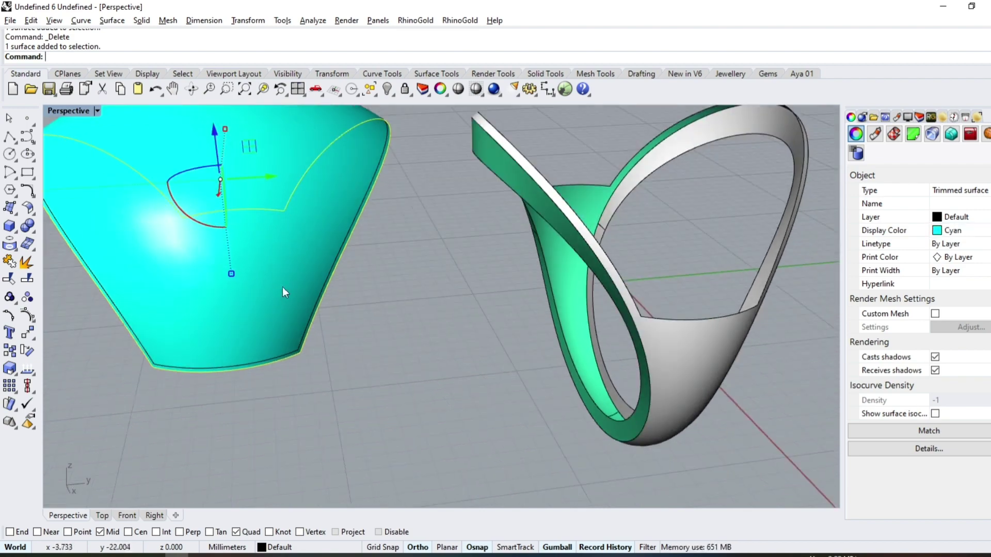
scroll(289, 258, down, 3)
mouse_move(299, 235)
mouse_down()
mouse_move(493, 236)
mouse_move(578, 316)
mouse_up()
key(Escape)
scroll(464, 306, up, 5)
scroll(379, 318, up, 2)
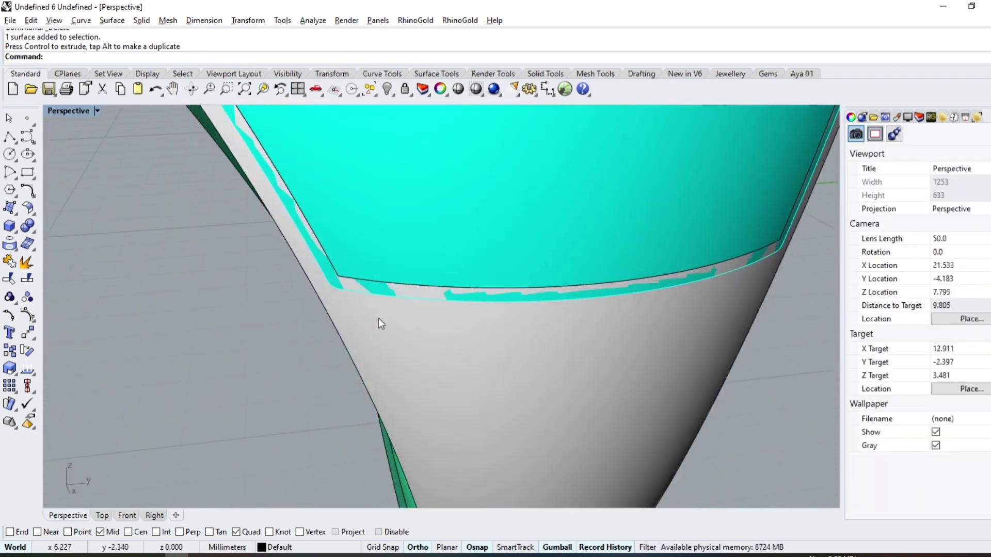
scroll(382, 289, down, 5)
scroll(309, 217, up, 6)
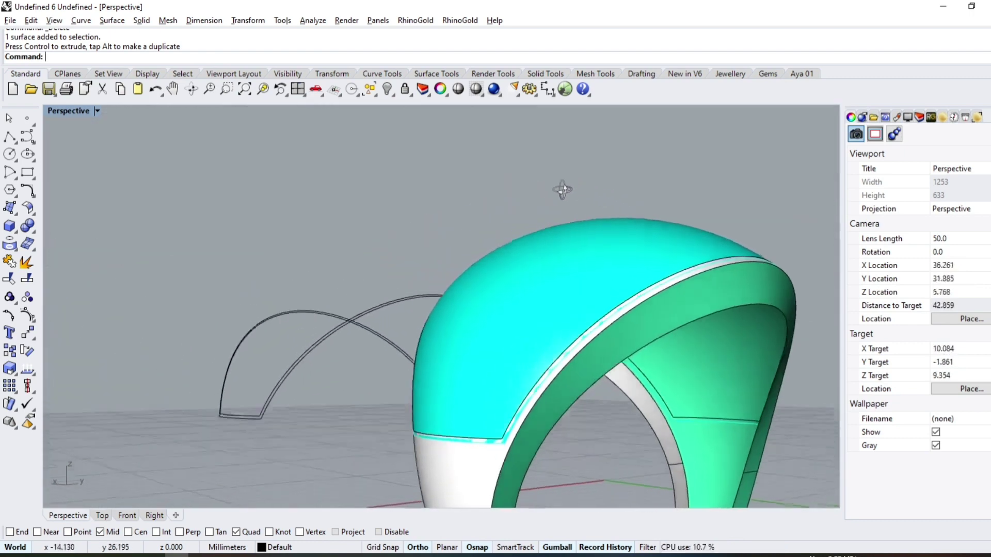
Step: Place a point in the Top view left of the sphere
click(29, 120)
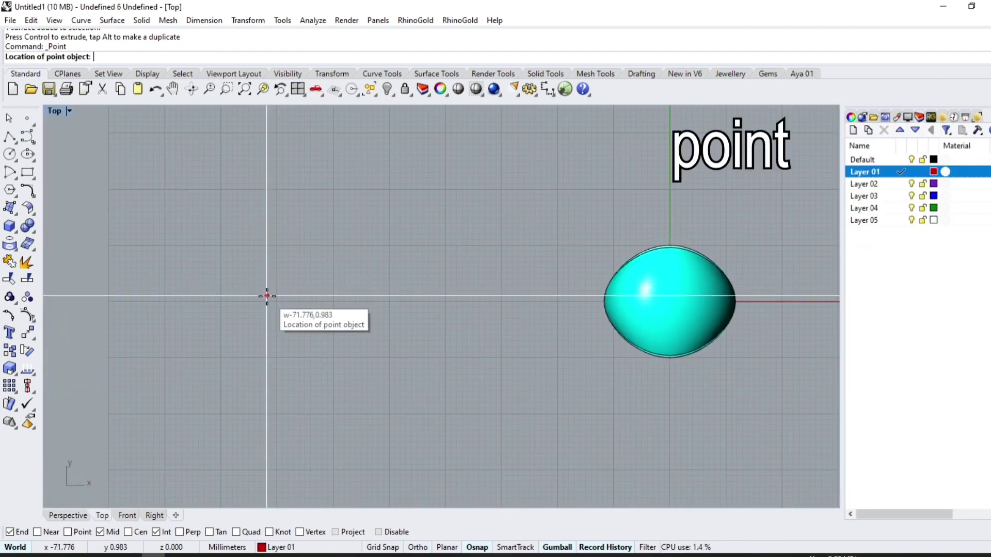
click(279, 302)
scroll(268, 278, up, 2)
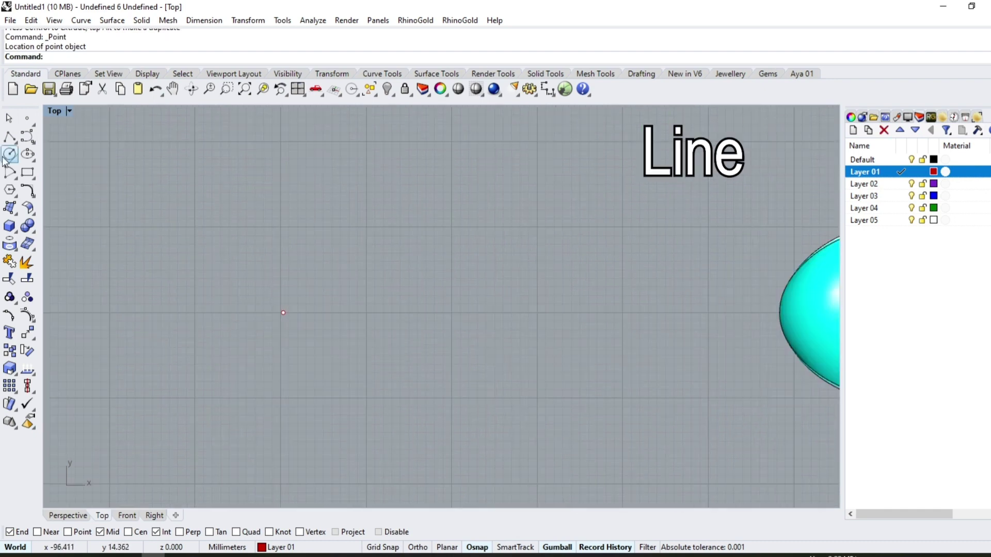
Step: Draw a 2.5 mm straight line from the point with Ortho on
click(27, 136)
click(283, 313)
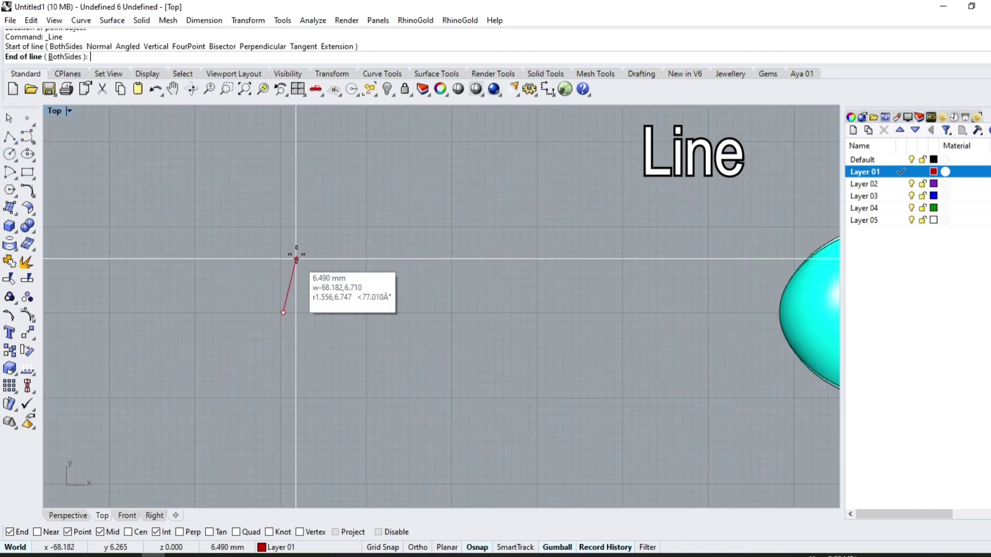
key(F8)
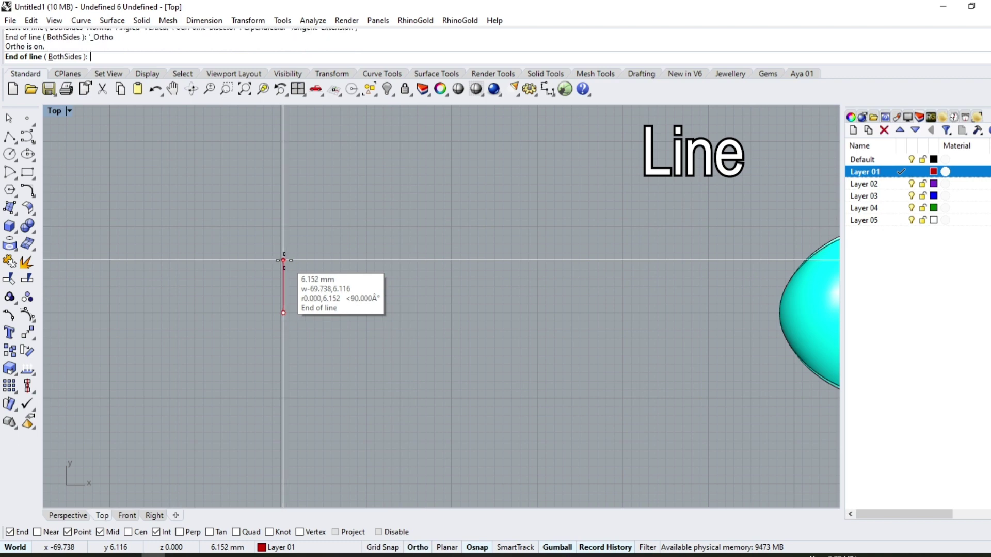
text(2.5)
key(Return)
scroll(270, 315, up, 3)
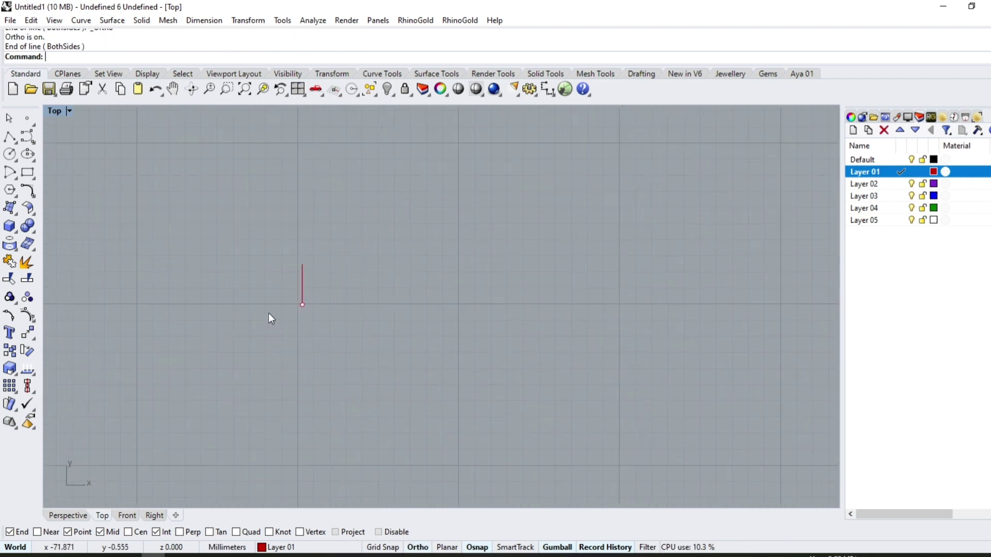
scroll(307, 285, up, 2)
click(325, 262)
click(27, 189)
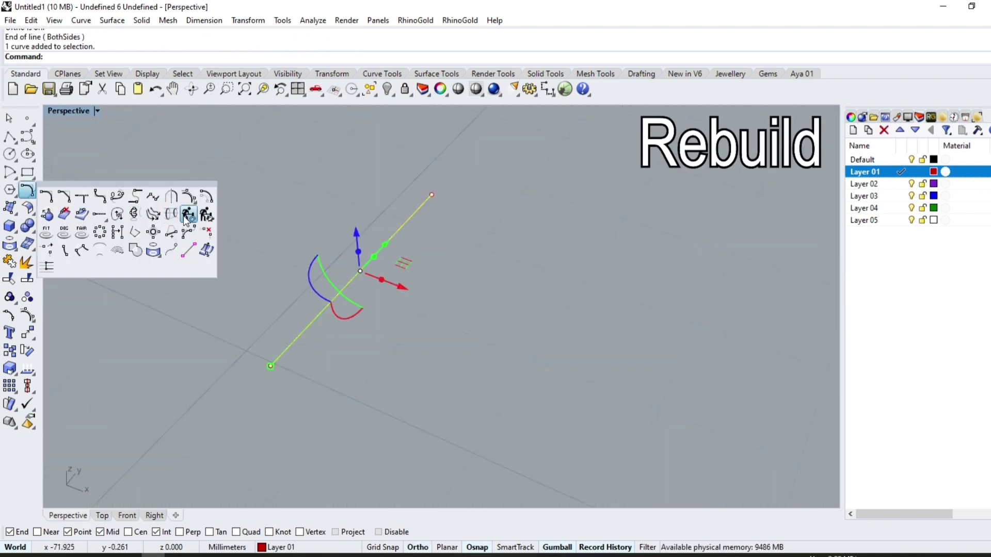
Step: Rebuild the line, drag its middle points into an arc, and rebuild it again
click(52, 217)
click(639, 318)
mouse_move(286, 225)
mouse_down()
mouse_move(371, 260)
mouse_move(348, 162)
mouse_up()
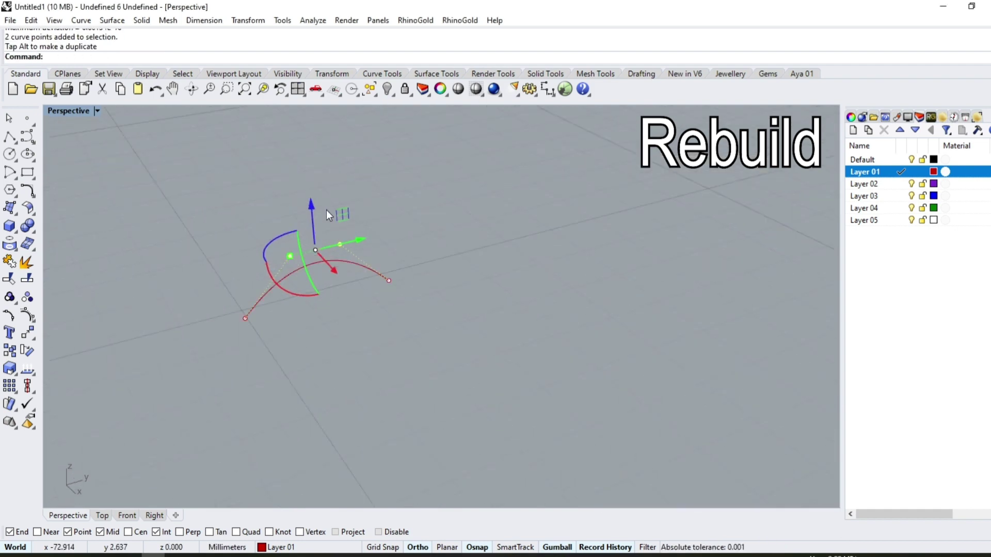
drag(326, 209, 311, 206)
click(27, 207)
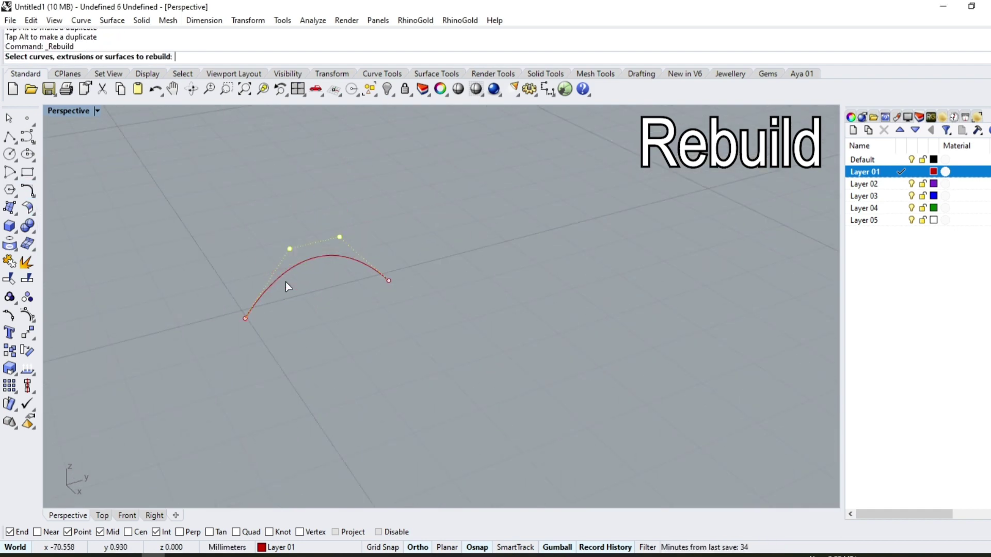
click(284, 277)
key(Return)
key(Return)
click(283, 281)
Step: Extrude the arc 0.25 on both sides into a thin solid strip
click(102, 515)
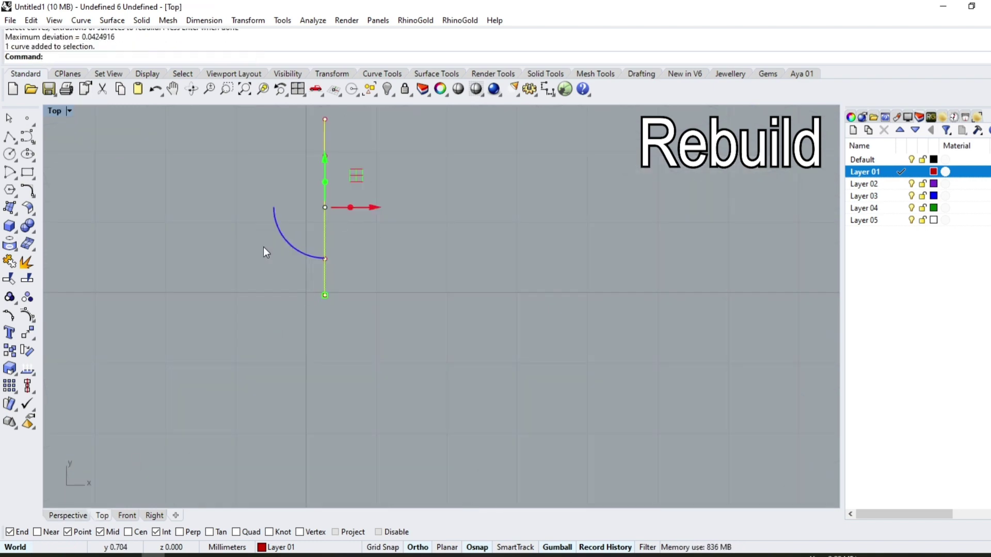
click(16, 227)
click(64, 247)
scroll(310, 258, up, 5)
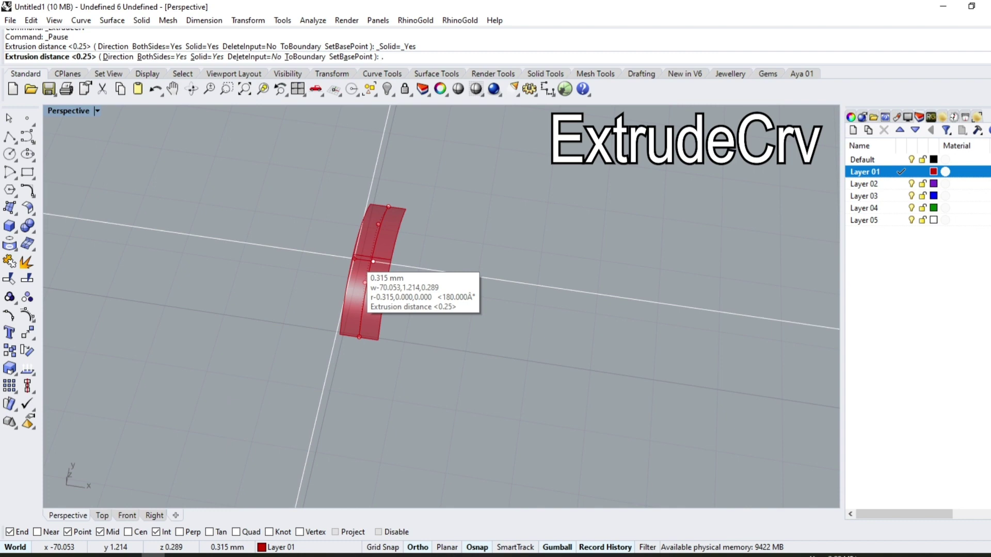
text(25)
key(Return)
right_drag(355, 259, 360, 322)
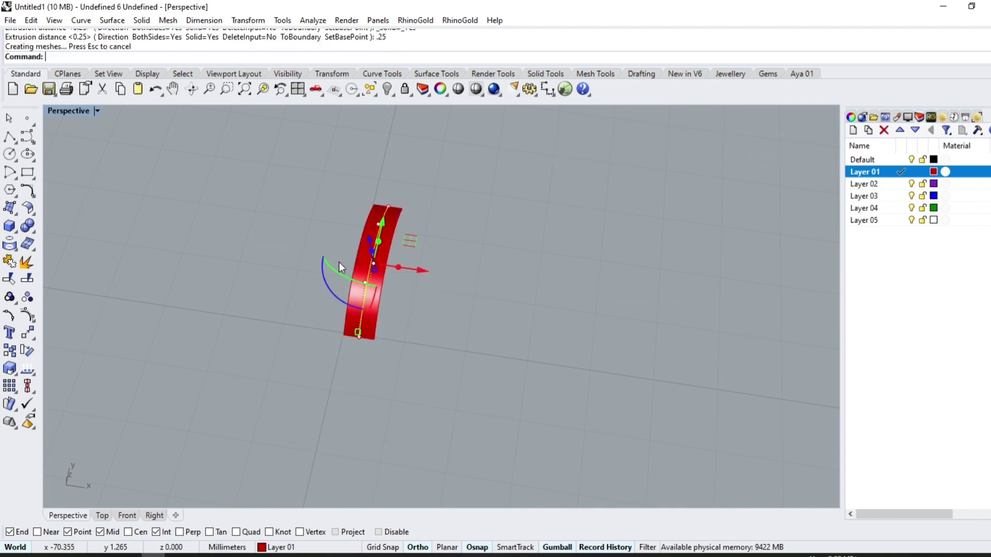
click(103, 515)
click(9, 386)
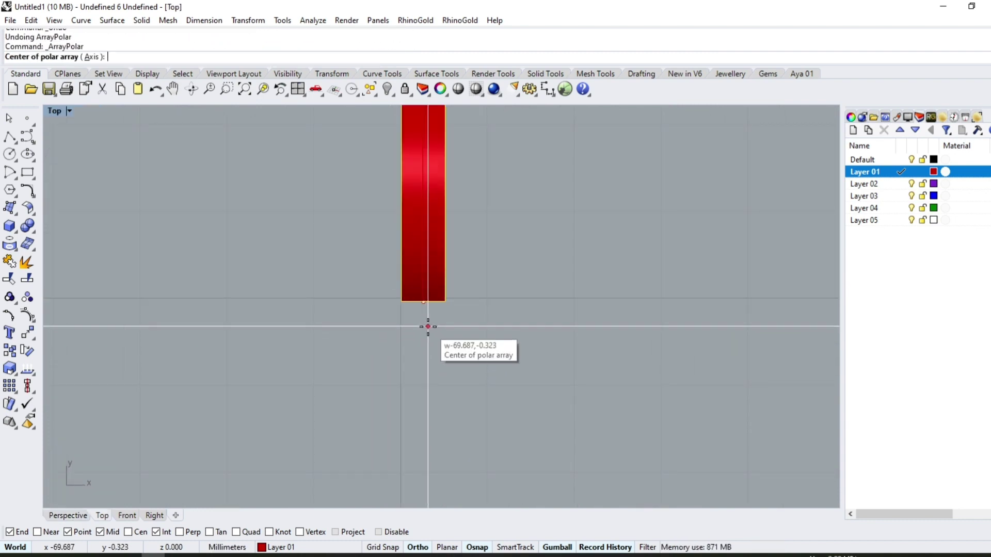
Step: Polar-array the red bar around its bottom end: 6 items over 360°
click(15, 396)
click(423, 302)
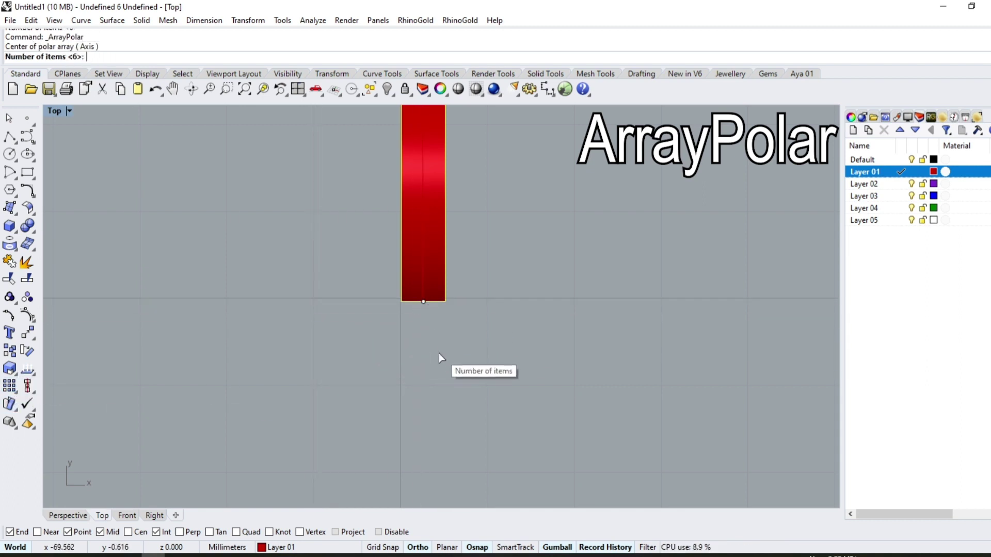
text(6)
key(Return)
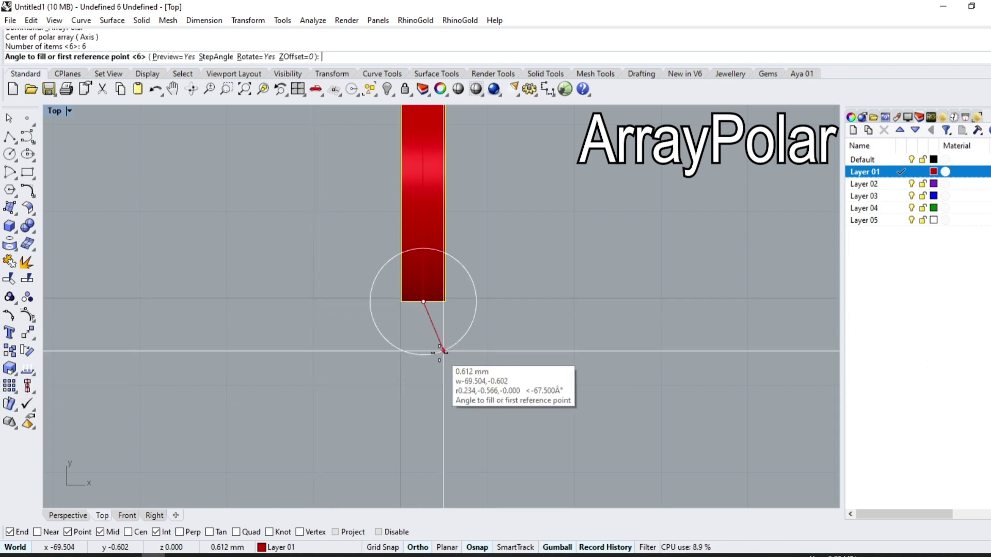
text(360)
key(Return)
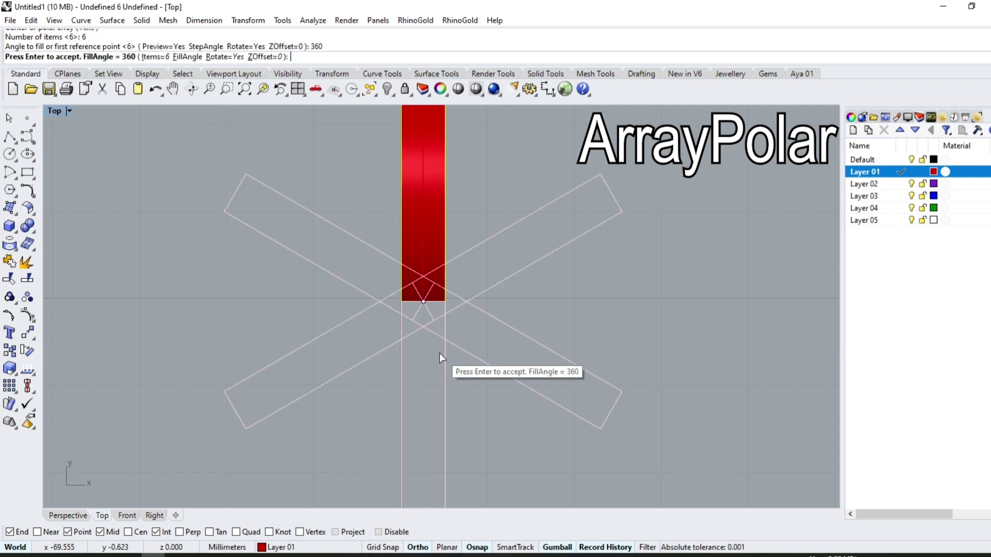
key(Return)
key(Escape)
Step: Window-select the six bars and Boolean-union them into one star solid
scroll(527, 251, down, 3)
drag(528, 252, 397, 363)
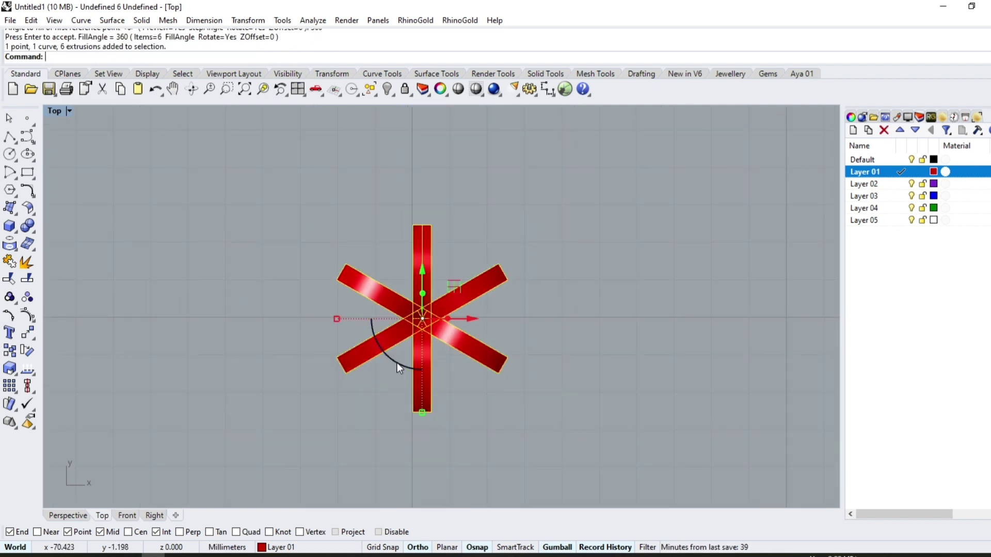
scroll(397, 363, up, 3)
click(28, 225)
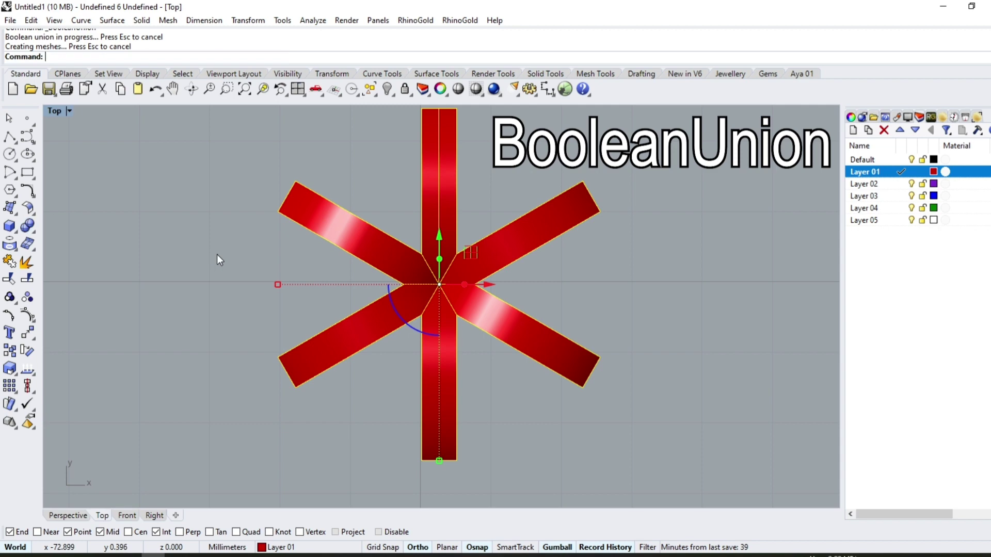
scroll(422, 262, up, 5)
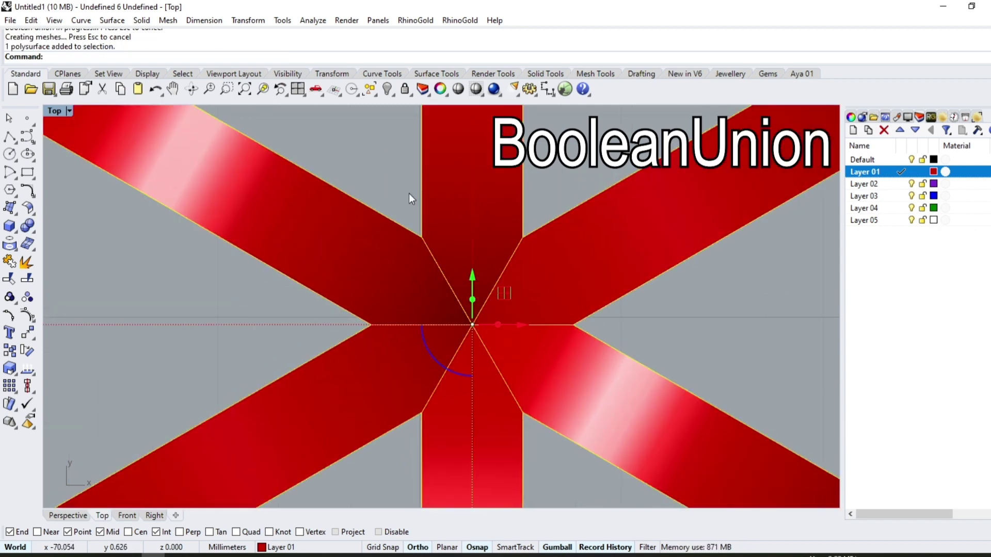
scroll(422, 328, down, 4)
scroll(422, 328, down, 1)
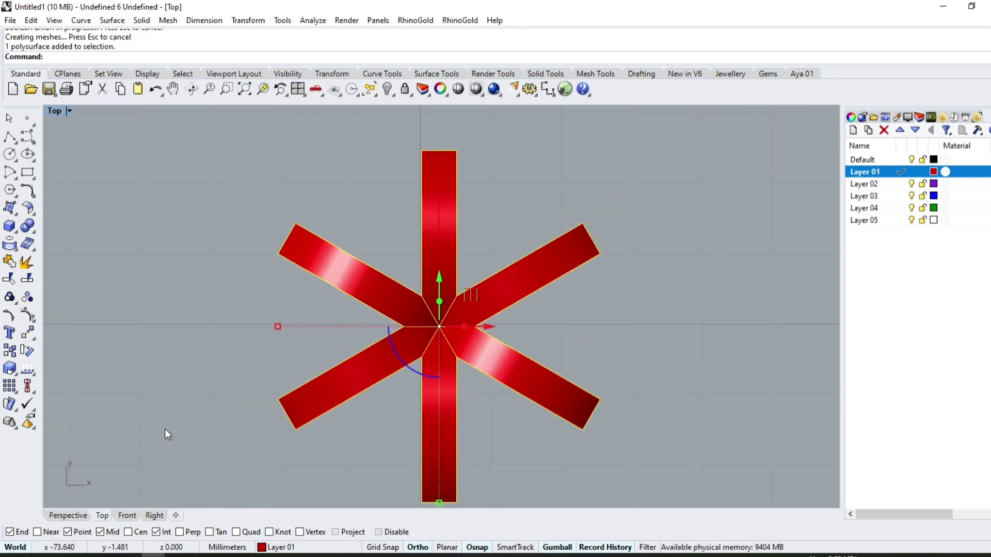
Step: Polar-array the star around its vertical arm's top tip, 6 items over 360°
click(47, 392)
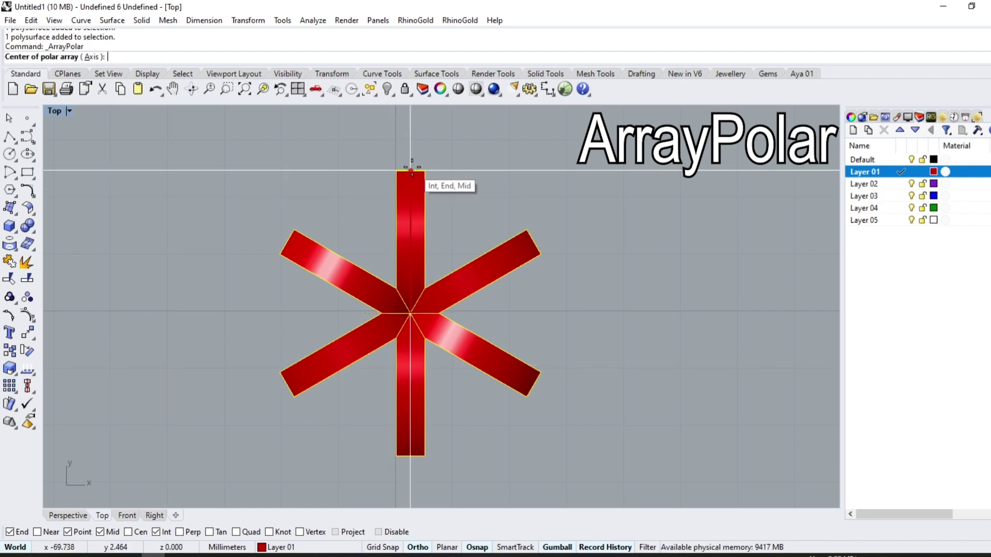
click(411, 171)
scroll(387, 212, down, 3)
key(Return)
key(Return)
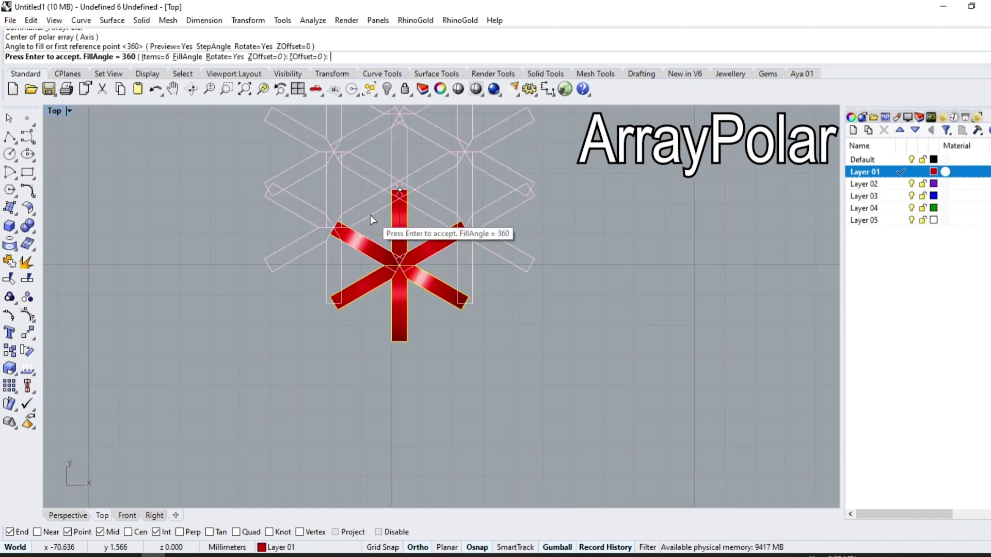
Step: Polar-array all stars again, 6 copies centred at a bar end
key(Return)
scroll(480, 157, down, 2)
key(ctrl+a)
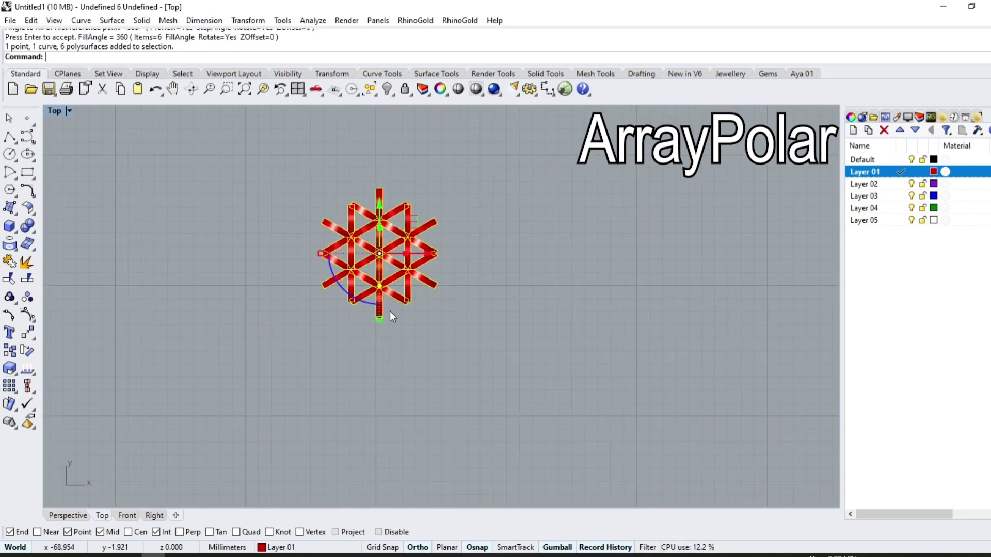
scroll(389, 311, up, 2)
key(Return)
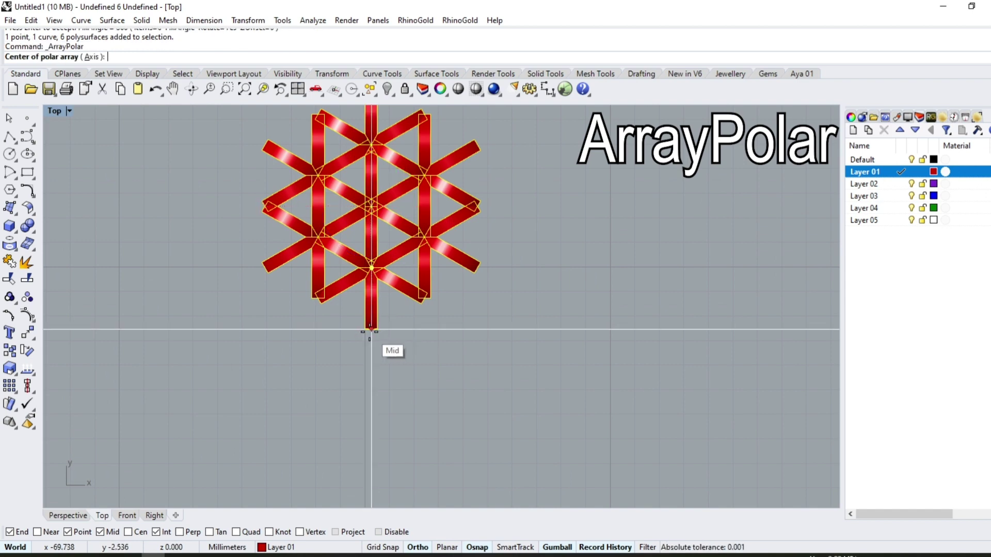
click(365, 328)
key(Return)
key(Return)
Step: Polar-array everything once more, 6 copies around the bottom arm's midpoint
key(Return)
scroll(380, 268, down, 2)
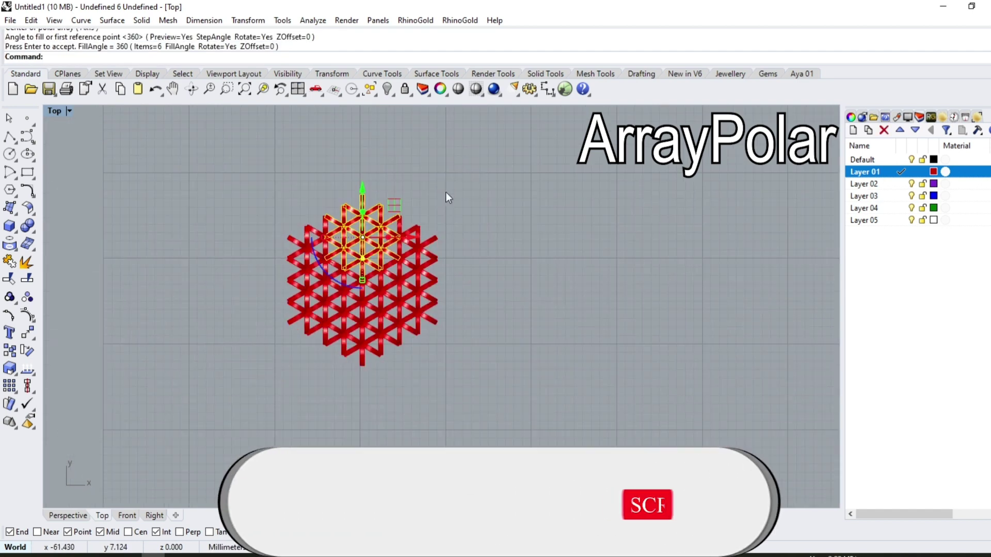
key(ctrl+a)
scroll(365, 369, up, 2)
key(Return)
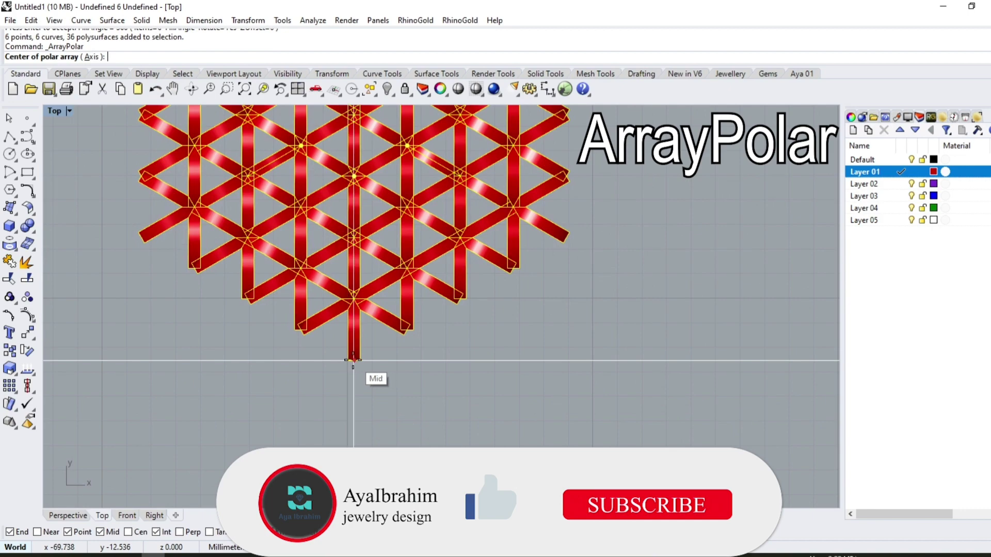
click(353, 360)
key(Return)
key(Return)
key(Return)
scroll(333, 317, down, 2)
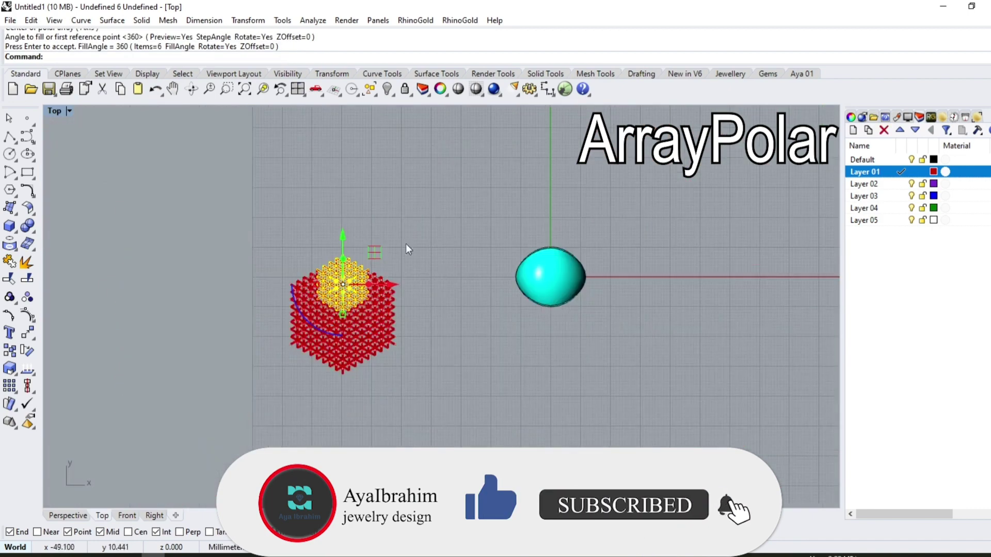
key(Escape)
Step: Window-select the entire hexagonal star lattice
scroll(364, 379, up, 1)
drag(453, 212, 222, 476)
scroll(359, 293, up, 3)
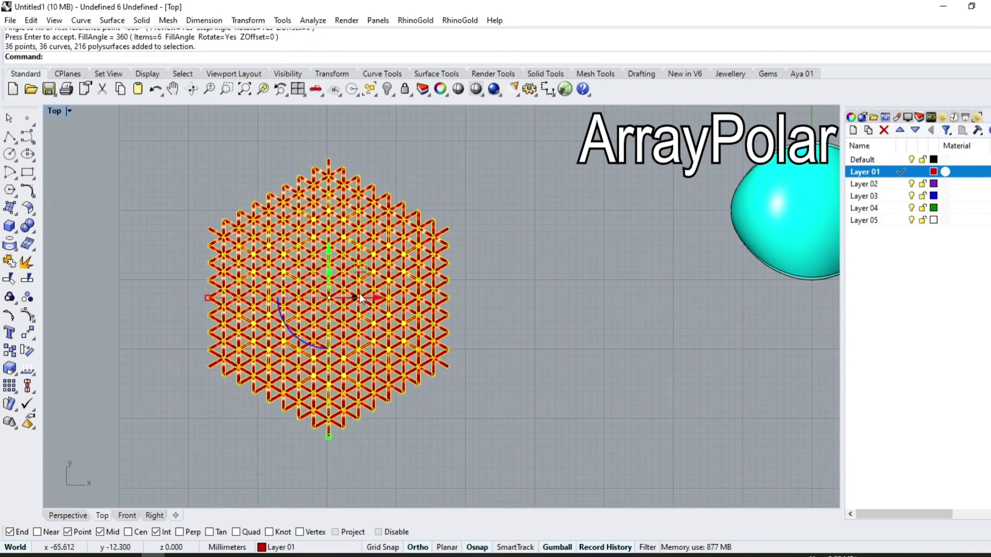
key(Escape)
scroll(413, 348, up, 3)
click(413, 348)
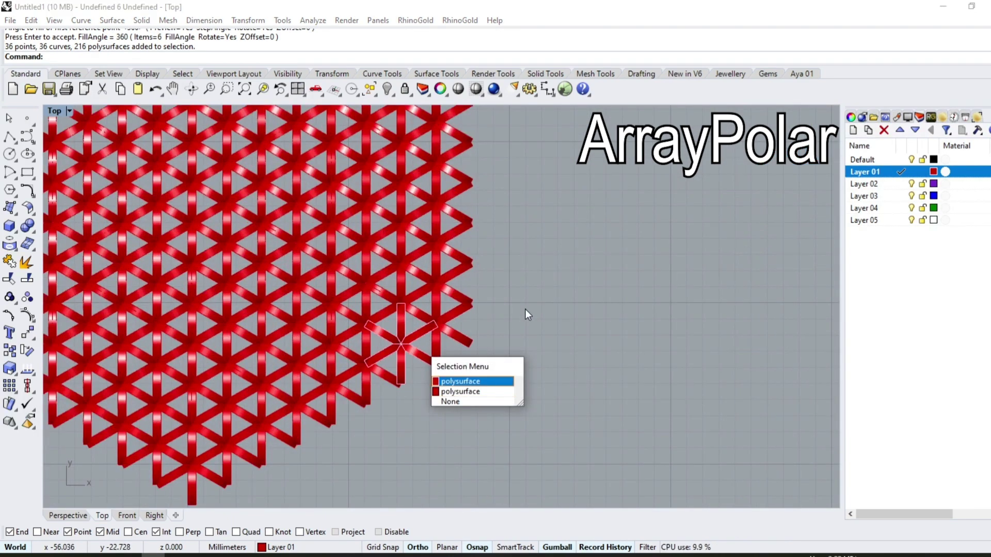
key(Escape)
scroll(338, 375, down, 5)
drag(224, 370, 155, 403)
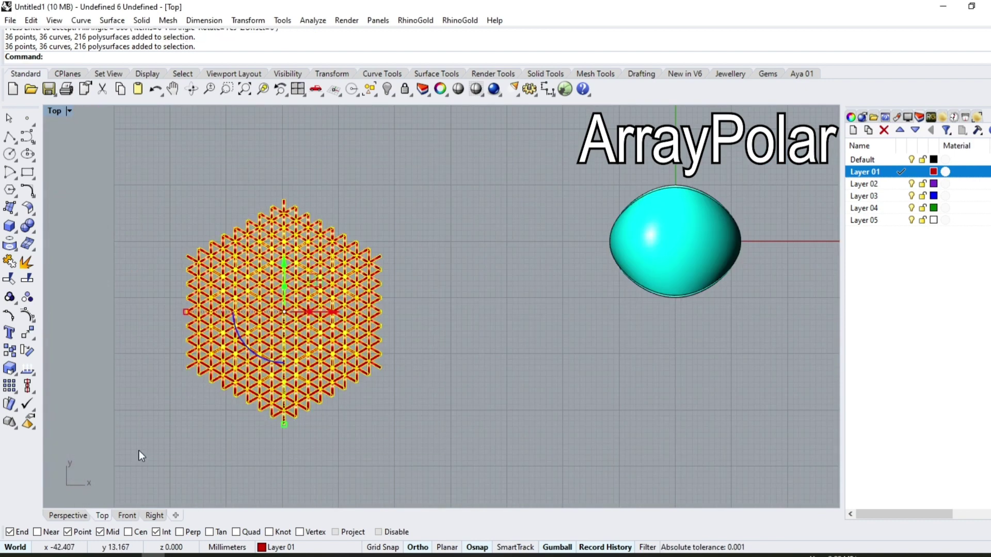
scroll(243, 364, up, 2)
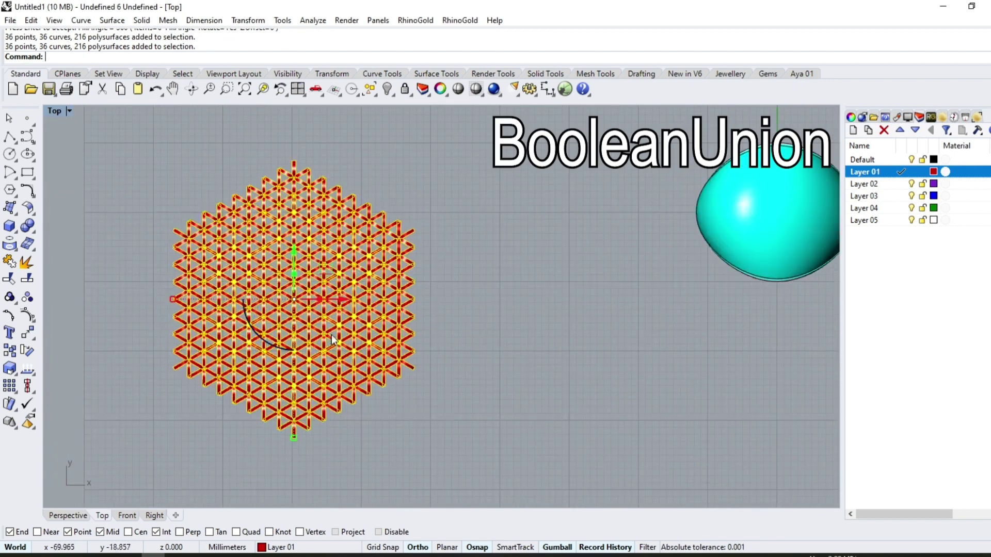
Step: Boolean-union the star lattice into one solid and view it in Perspective
click(25, 228)
click(68, 515)
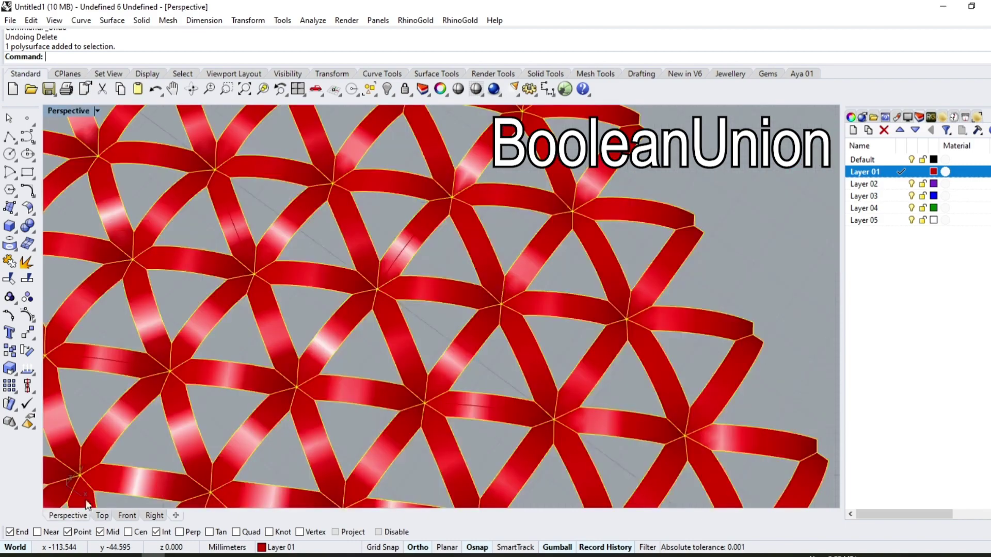
mouse_move(421, 226)
right_down()
mouse_move(421, 335)
mouse_move(366, 311)
right_up()
scroll(366, 312, up, 5)
Step: Stretch the lattice's arches vertically with a gumball Scale1D, then review in Perspective
click(370, 298)
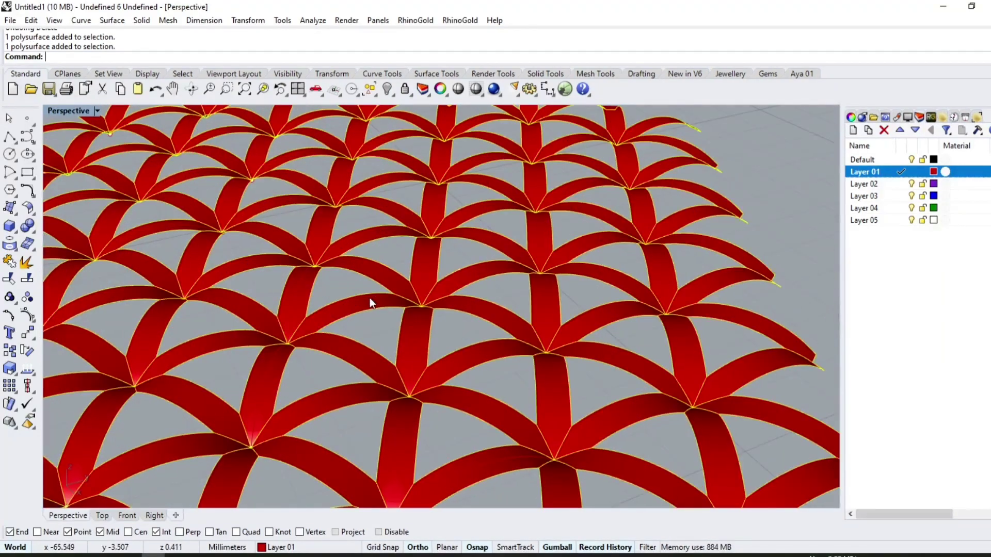
scroll(370, 299, down, 2)
mouse_move(486, 391)
right_down()
mouse_move(389, 359)
mouse_move(427, 236)
right_up()
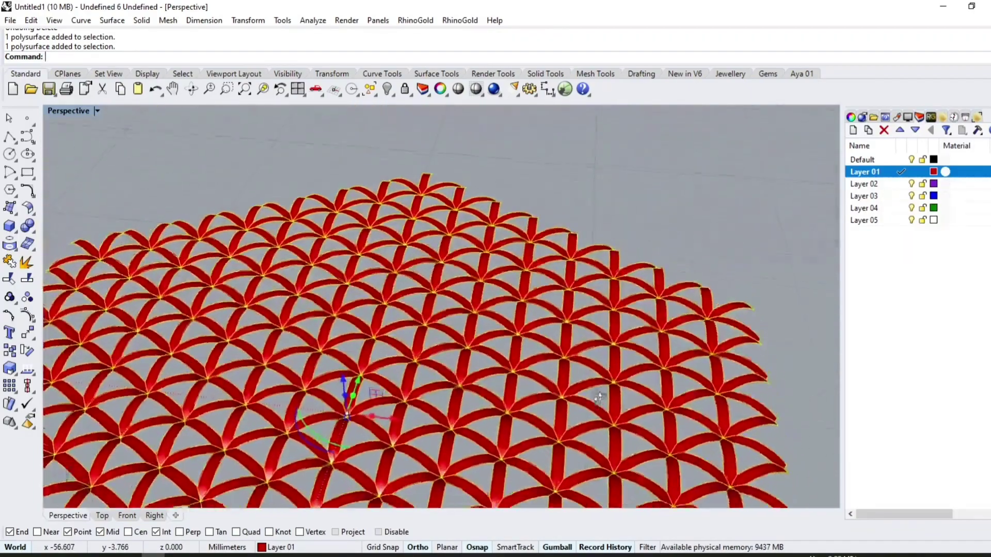
scroll(426, 237, down, 5)
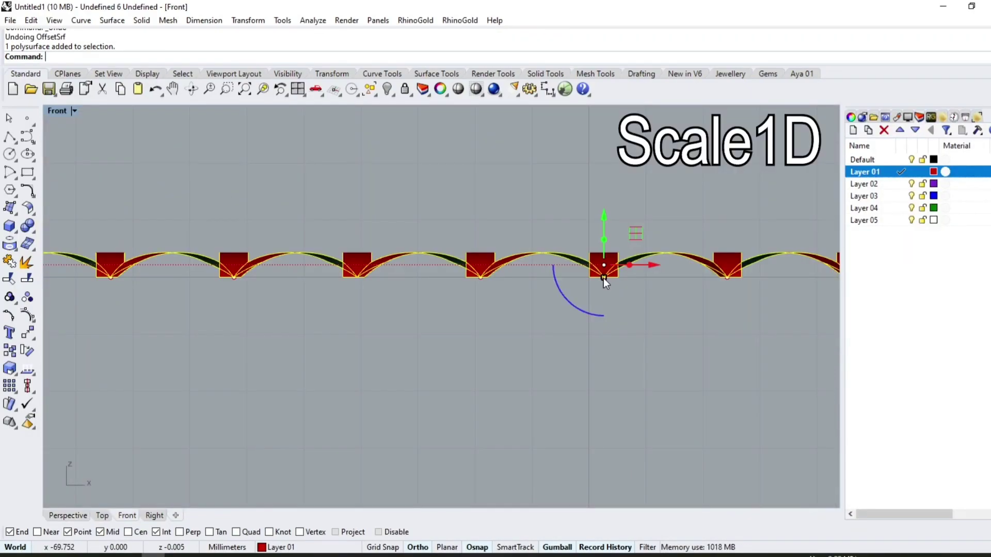
drag(603, 279, 606, 287)
click(482, 213)
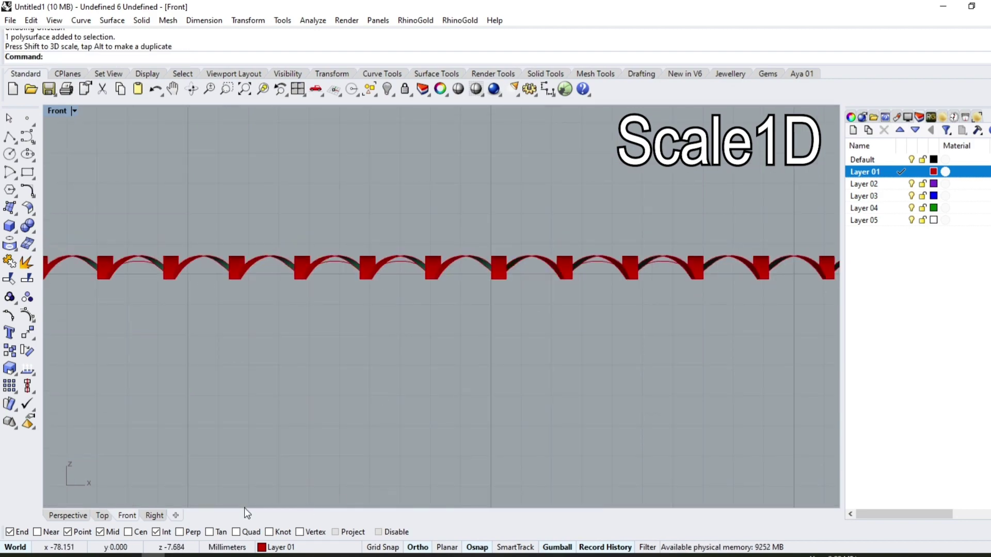
click(68, 516)
scroll(316, 283, up, 5)
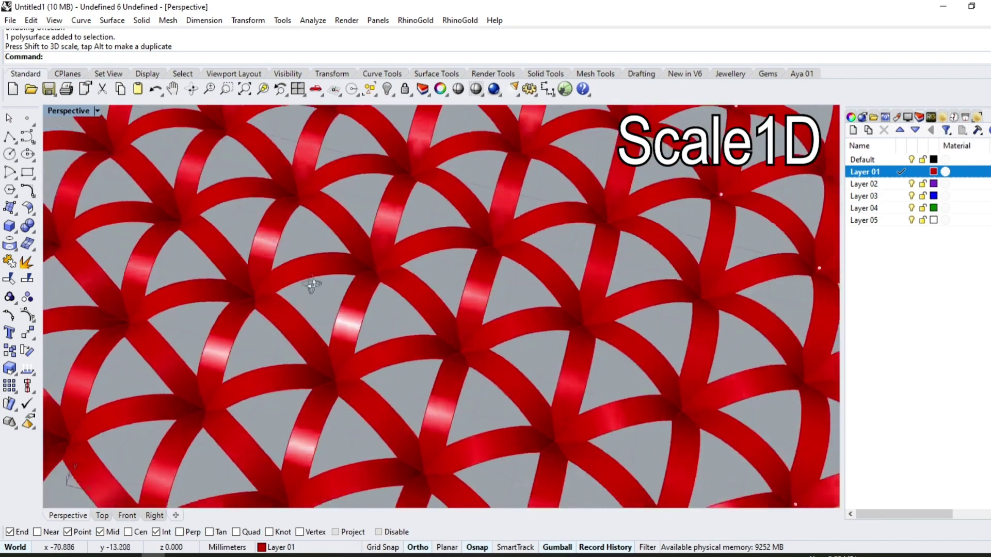
scroll(309, 239, up, 3)
scroll(309, 239, down, 5)
Step: Undo the lattice scaling and place another copy of the cyan shape higher up
key(ctrl+z)
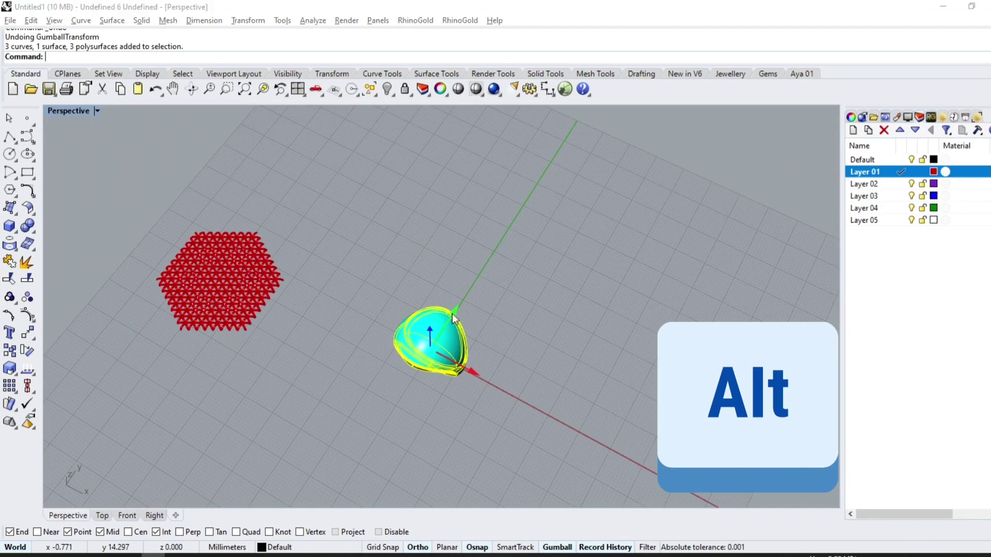
text(4)
key(Return)
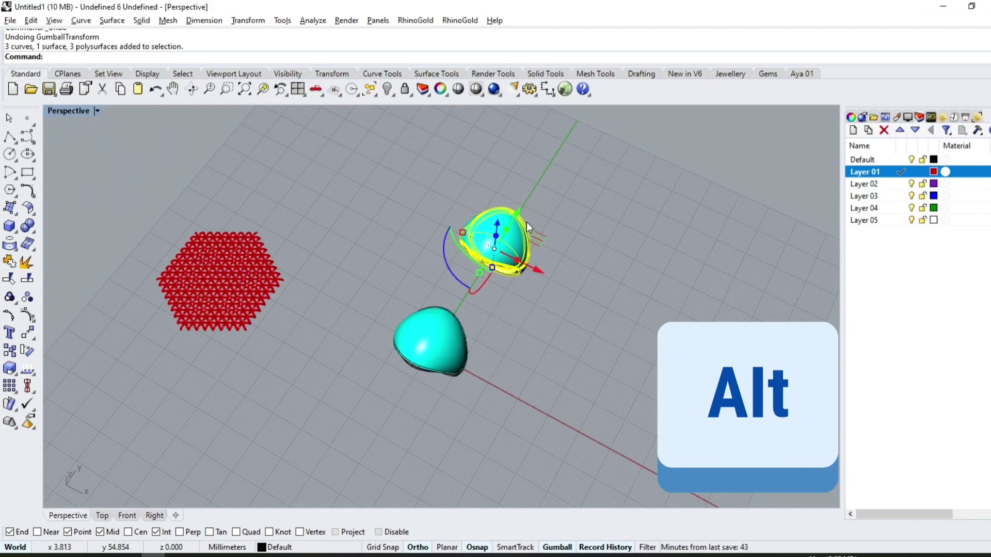
alt+click(518, 213)
key(Return)
key(Escape)
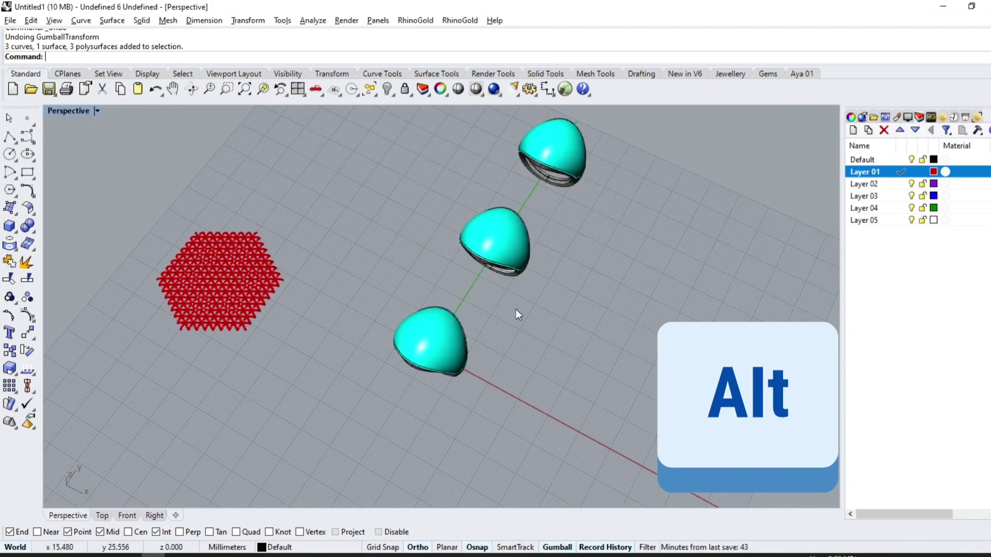
mouse_move(515, 309)
right_down()
mouse_move(418, 201)
mouse_move(433, 370)
right_up()
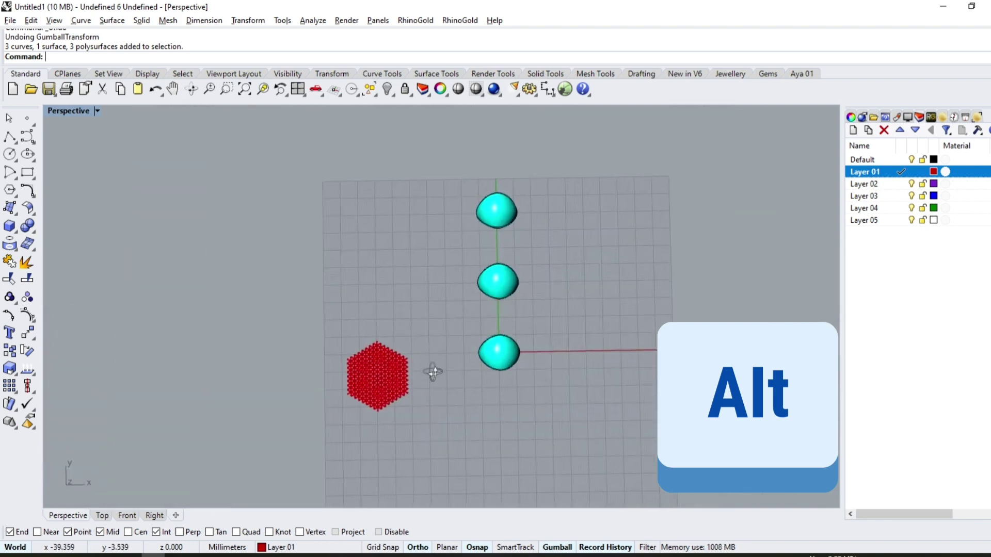
scroll(440, 292, up, 1)
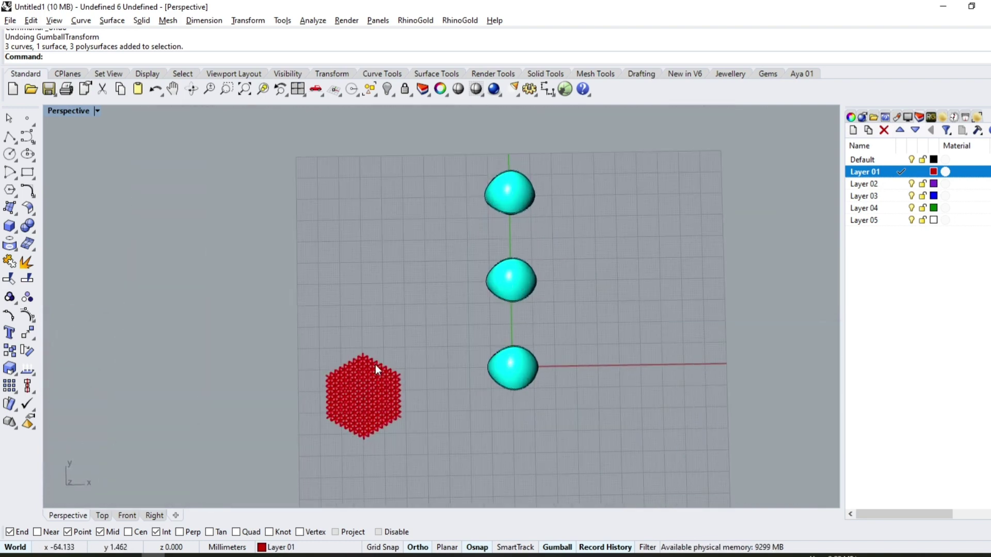
Step: Place 3 mm solid text 'smash' on the x-axis and make Default the current layer
key(ctrl+t)
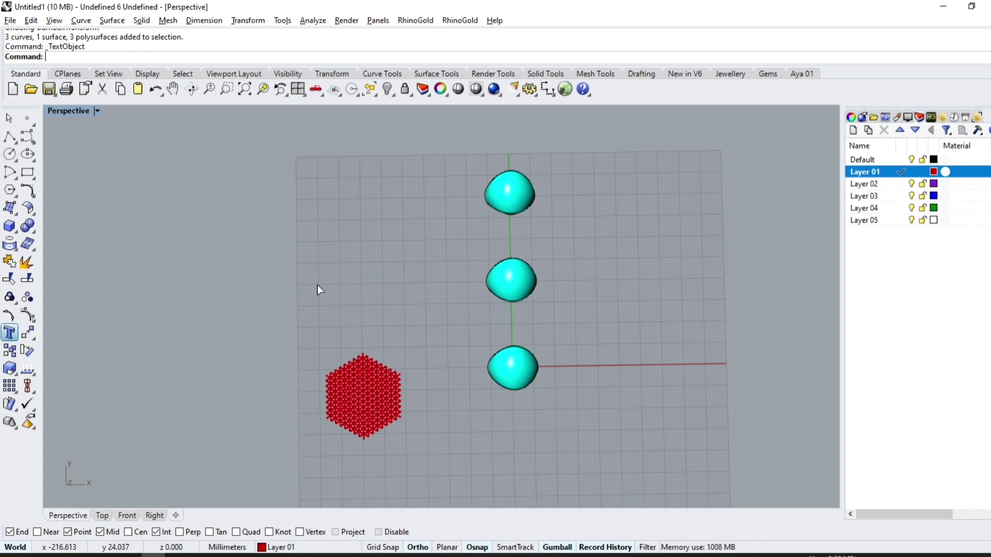
text(smash)
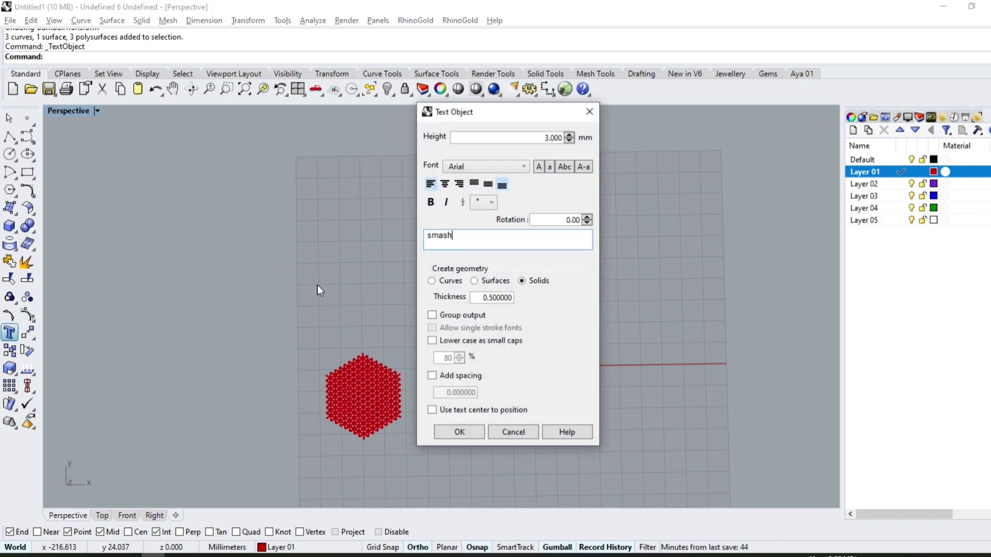
click(440, 433)
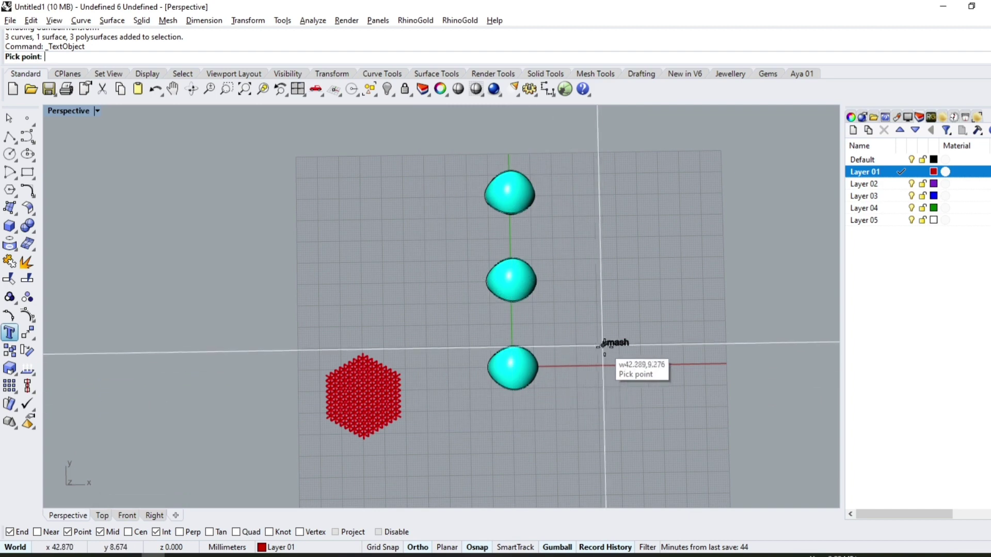
click(629, 359)
scroll(653, 356, up, 5)
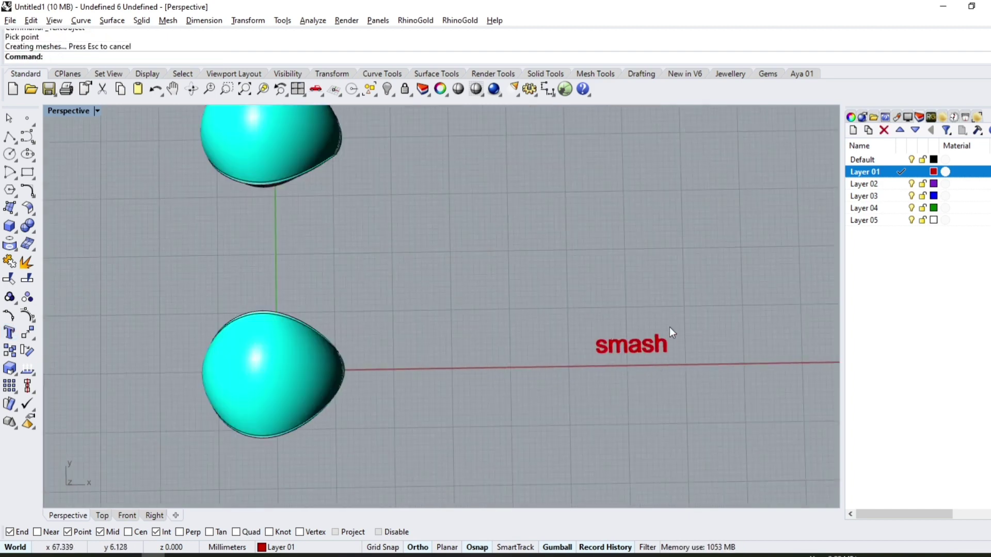
scroll(670, 330, down, 3)
double_click(878, 161)
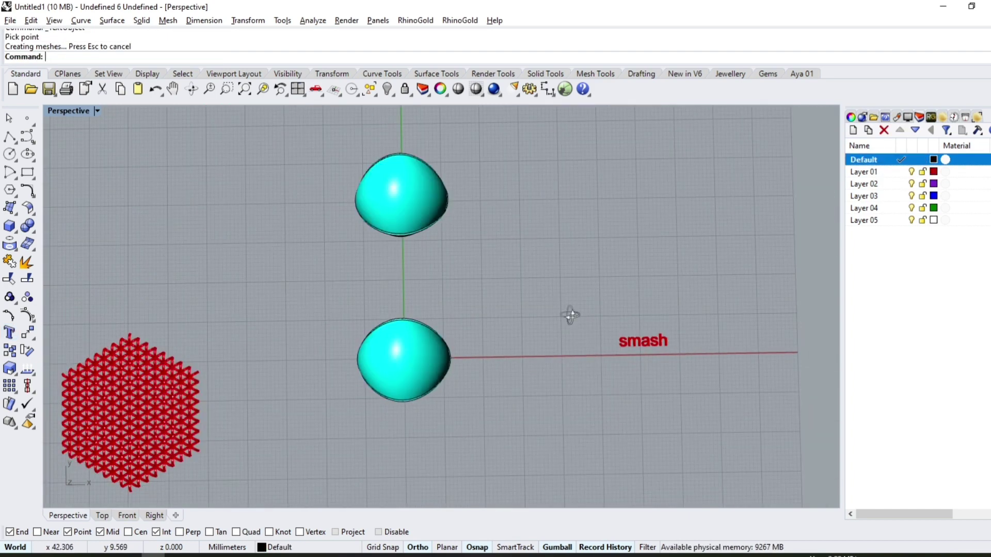
right_drag(569, 311, 411, 351)
Step: Unroll the lower cyan dome with UnrollSrf, dismissing the area tolerance warning
click(411, 351)
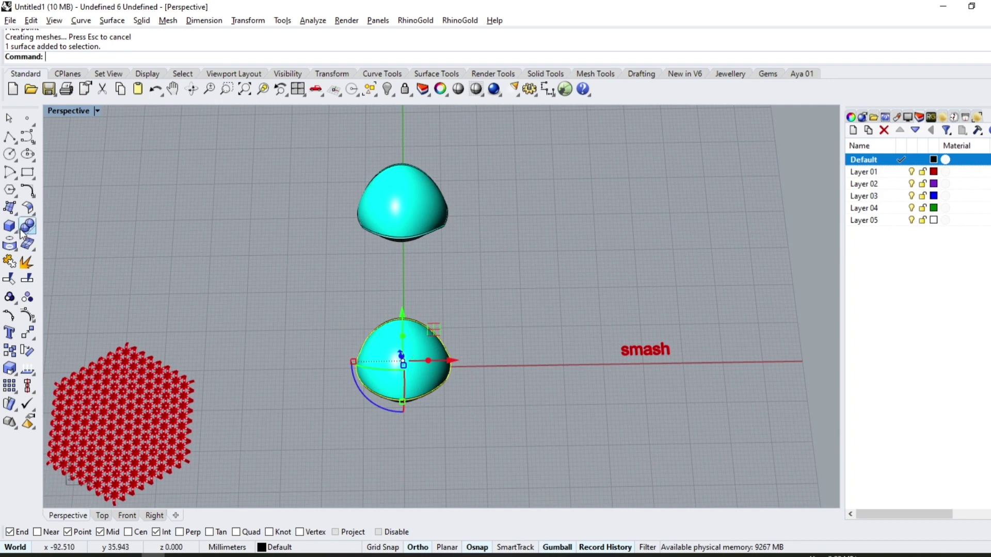
click(36, 216)
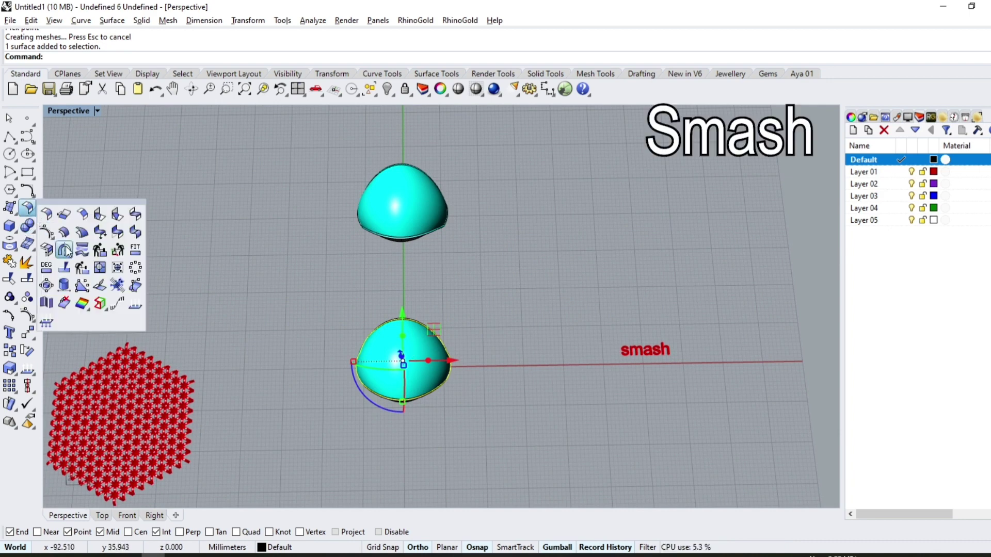
click(116, 286)
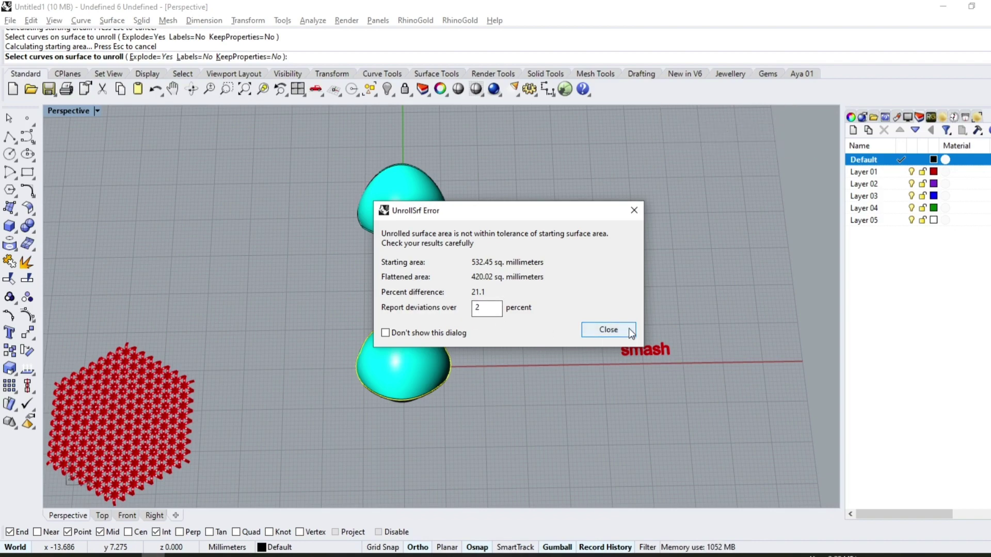
click(608, 329)
Step: Move the flat unrolled surface onto the x-axis beside the dome
click(471, 310)
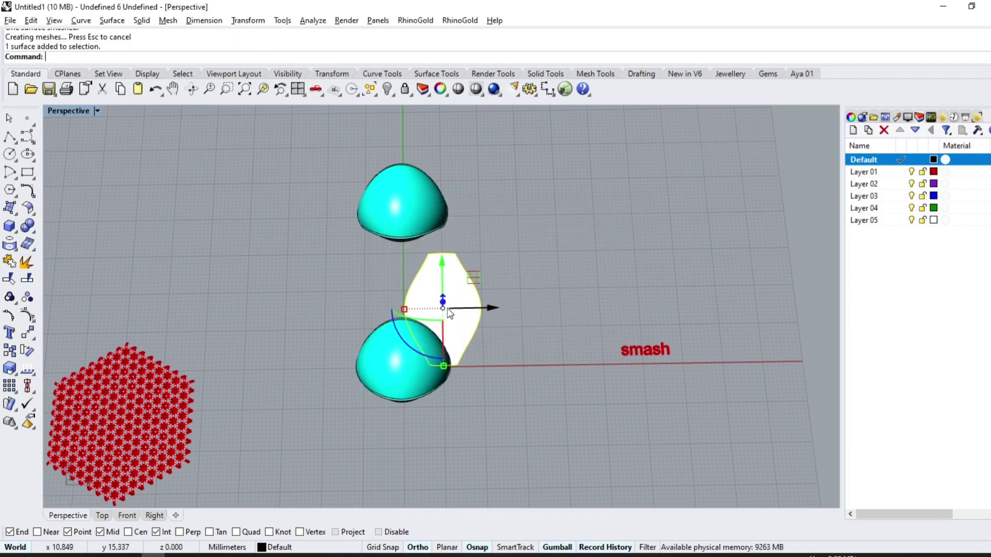
scroll(447, 307, up, 5)
mouse_move(441, 308)
mouse_down()
mouse_move(562, 398)
mouse_move(335, 379)
mouse_up()
scroll(563, 388, down, 3)
mouse_move(400, 420)
mouse_down()
mouse_move(308, 386)
mouse_move(484, 383)
mouse_up()
click(488, 454)
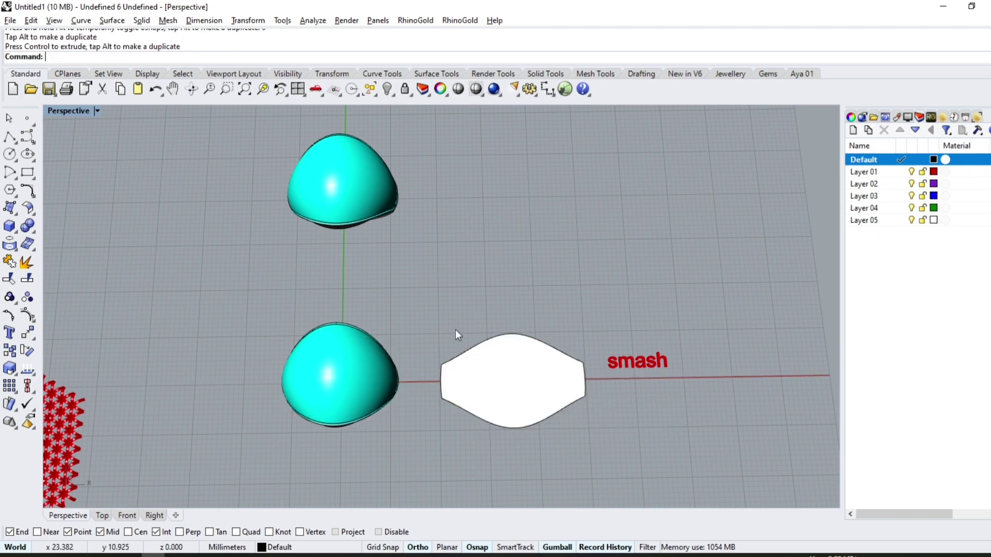
scroll(455, 330, down, 3)
scroll(345, 373, up, 2)
Step: Copy the red lattice onto the origin (0)
click(200, 377)
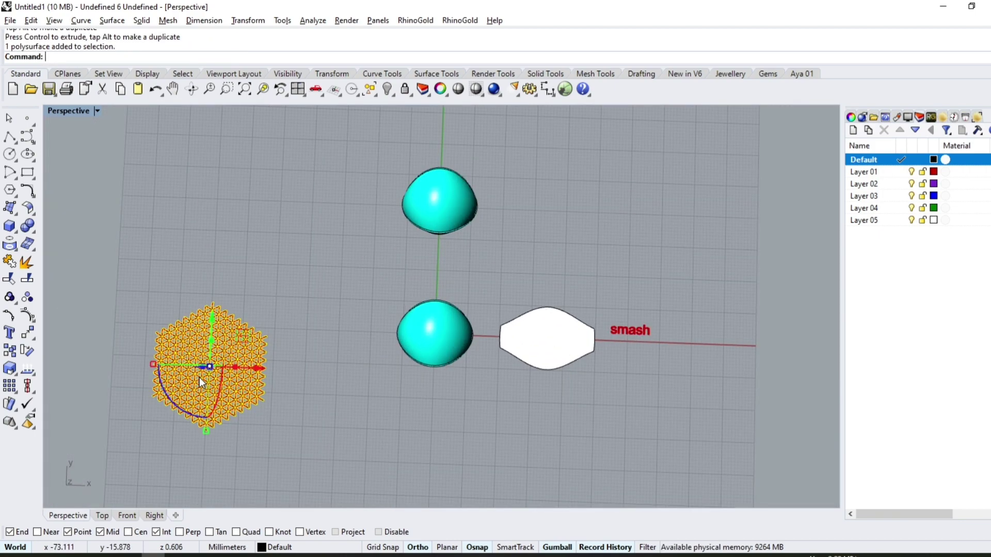
click(9, 351)
click(209, 366)
scroll(419, 305, up, 3)
text(0)
key(Return)
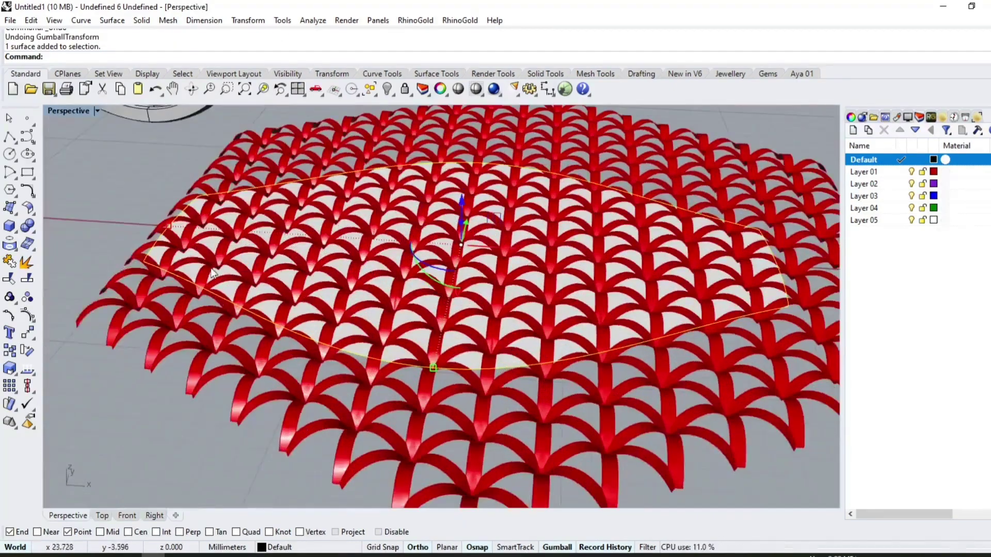
Step: Duplicate the flat surface's border and extrude it into an open, uncapped wall
click(14, 249)
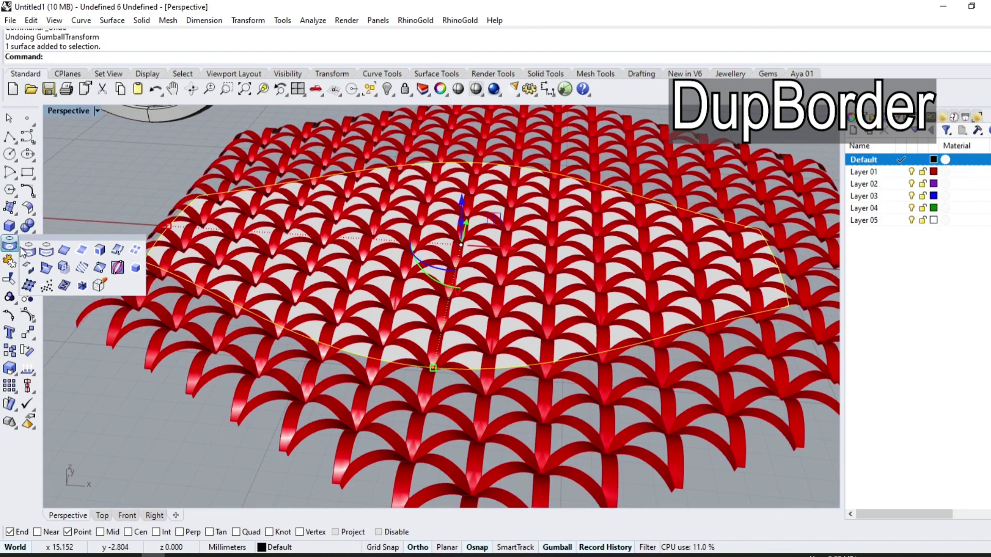
click(81, 251)
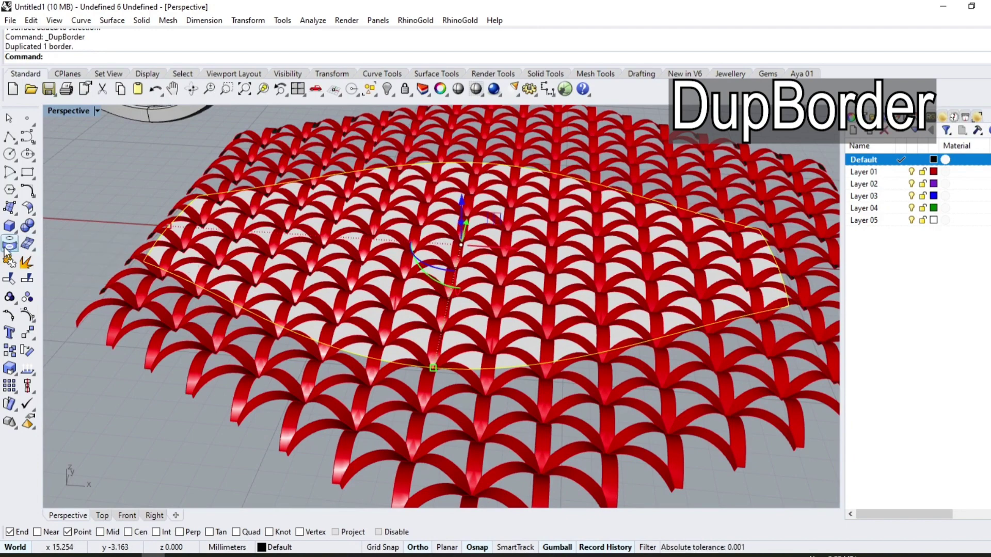
click(17, 240)
click(46, 268)
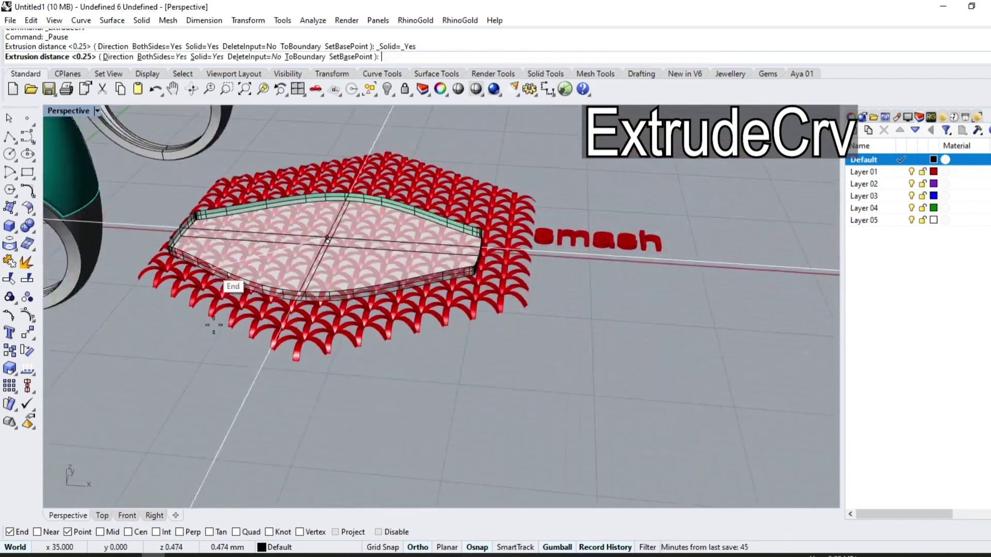
click(204, 57)
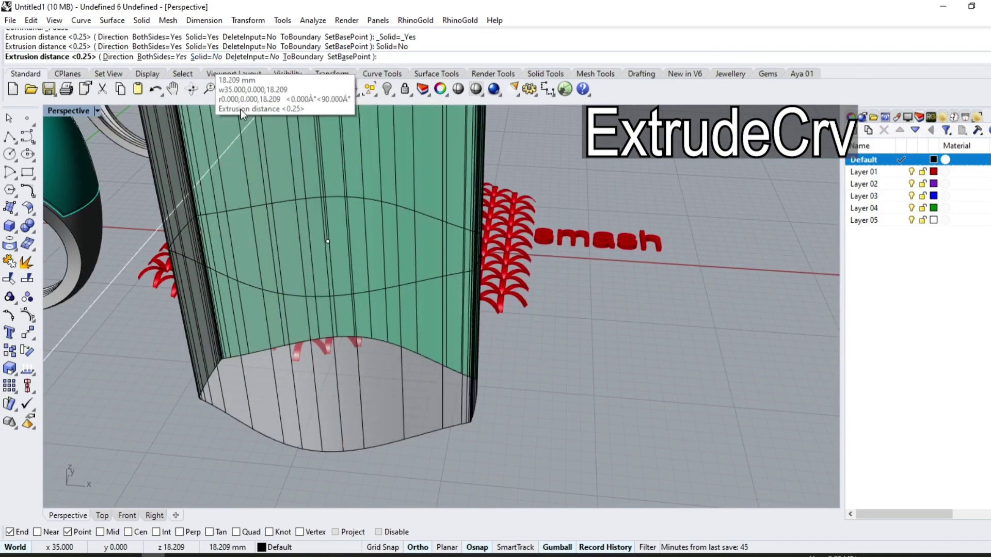
click(279, 115)
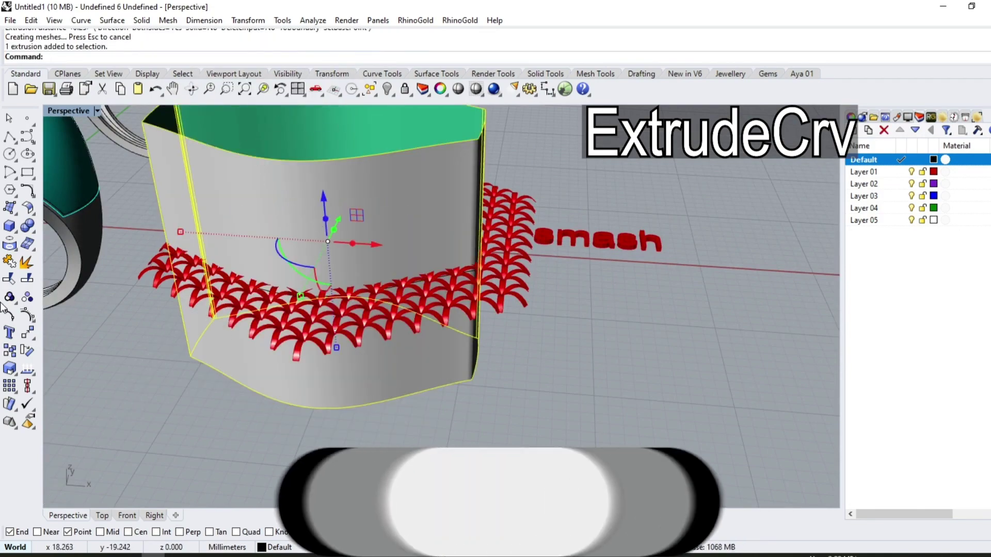
Step: Trim the lattice outside the wall, then delete the cutting extrusion
click(9, 278)
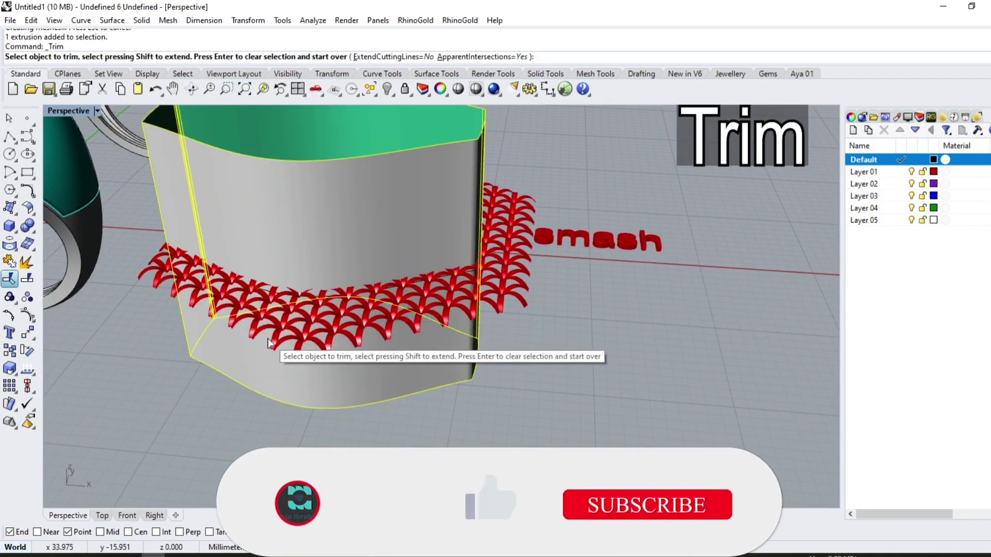
click(322, 324)
right_drag(342, 352, 367, 311)
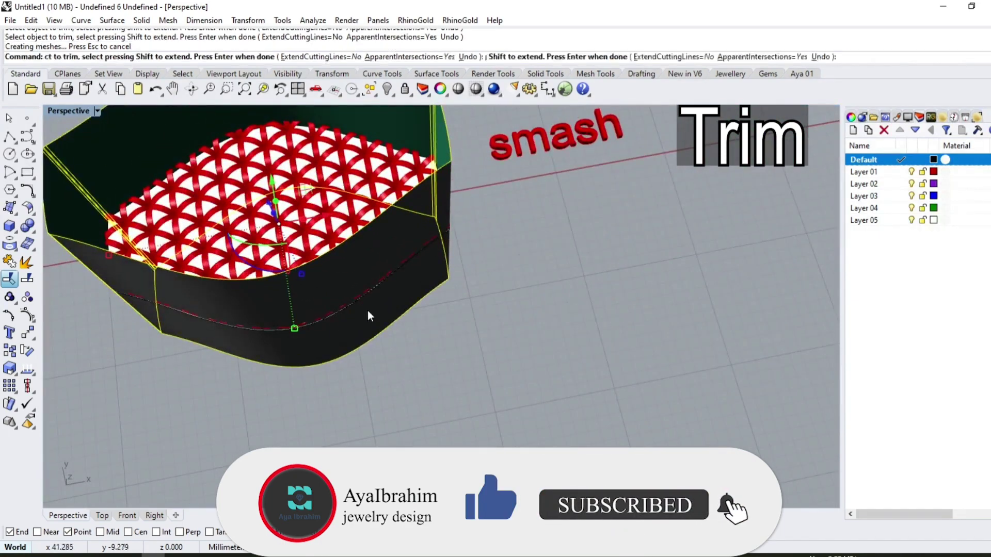
key(Delete)
scroll(326, 142, up, 3)
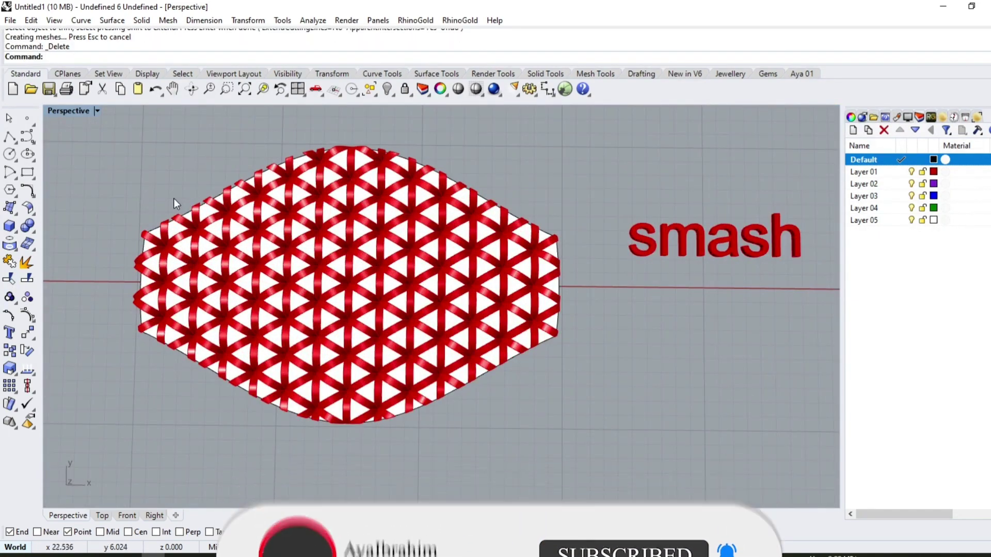
Step: Lower the trimmed lattice onto the flat surface and FlowAlongSrf it onto the cyan dome
scroll(305, 426, down, 3)
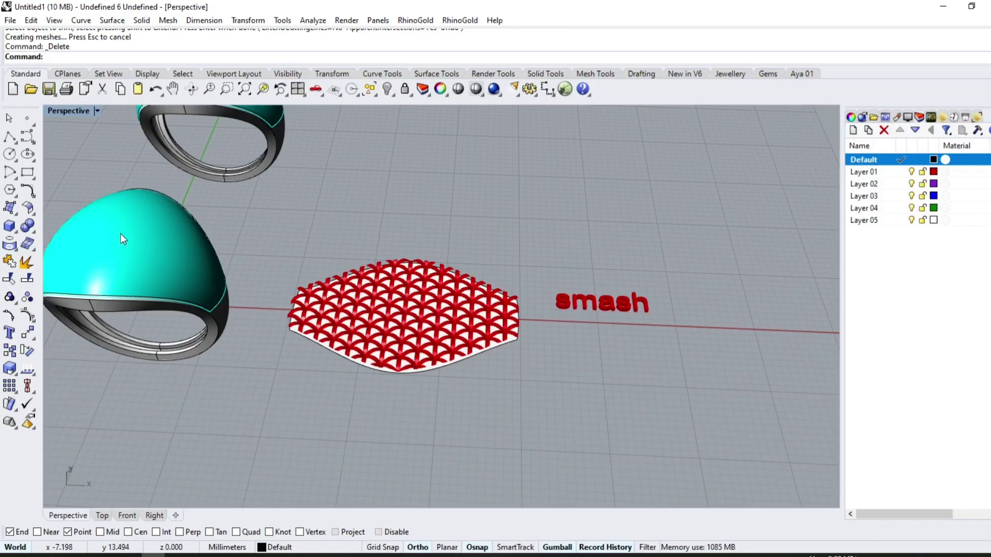
mouse_move(122, 239)
right_down()
mouse_move(380, 424)
mouse_move(424, 349)
right_up()
click(424, 349)
drag(434, 268, 434, 283)
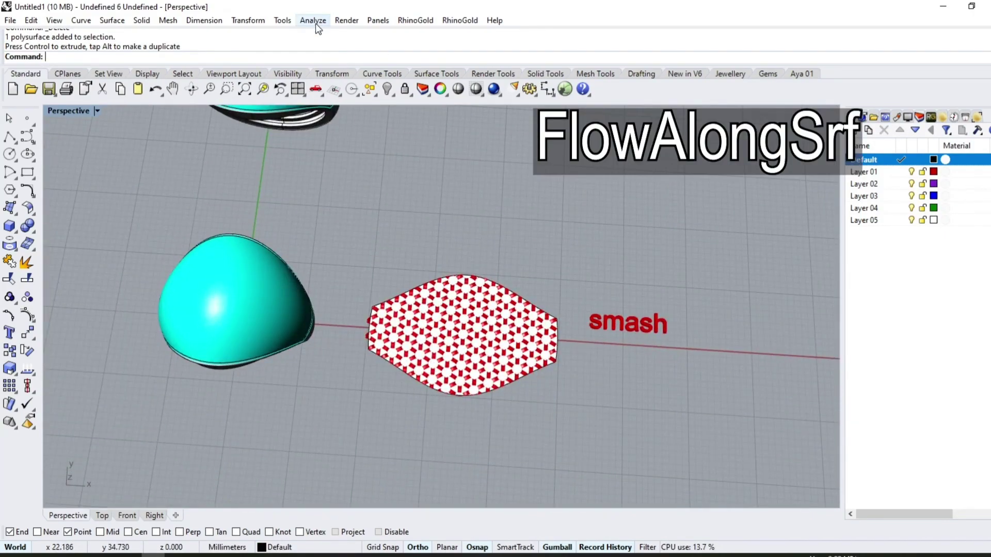
click(258, 20)
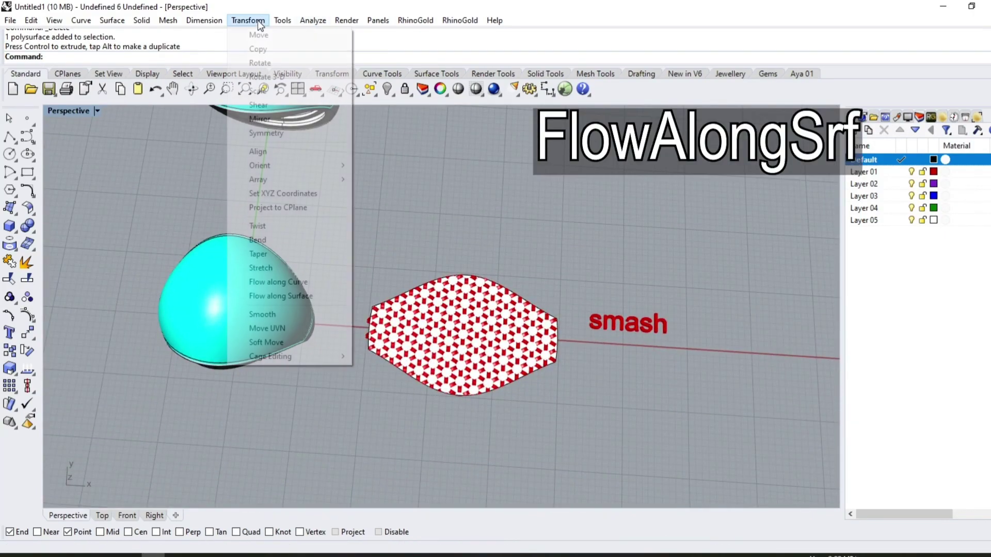
click(280, 296)
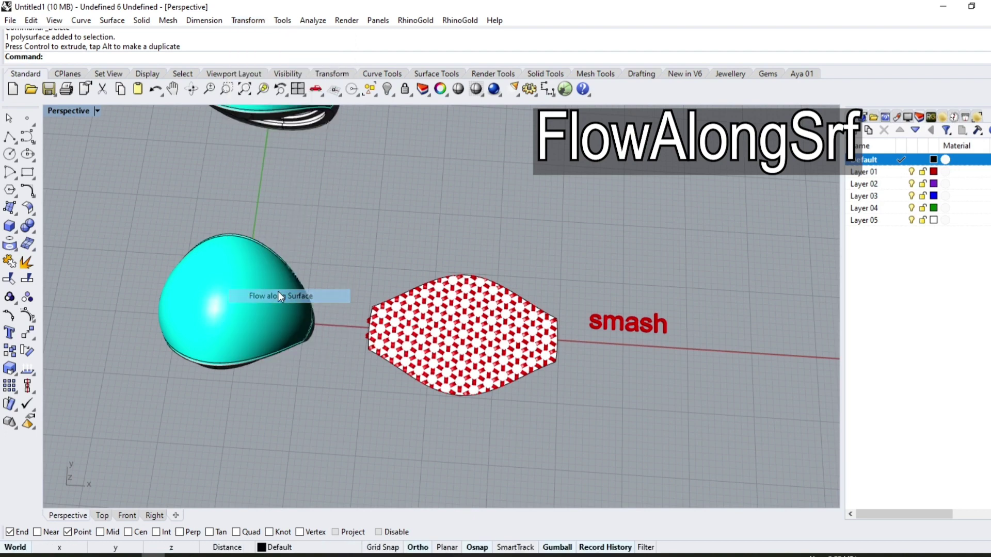
click(466, 340)
key(Return)
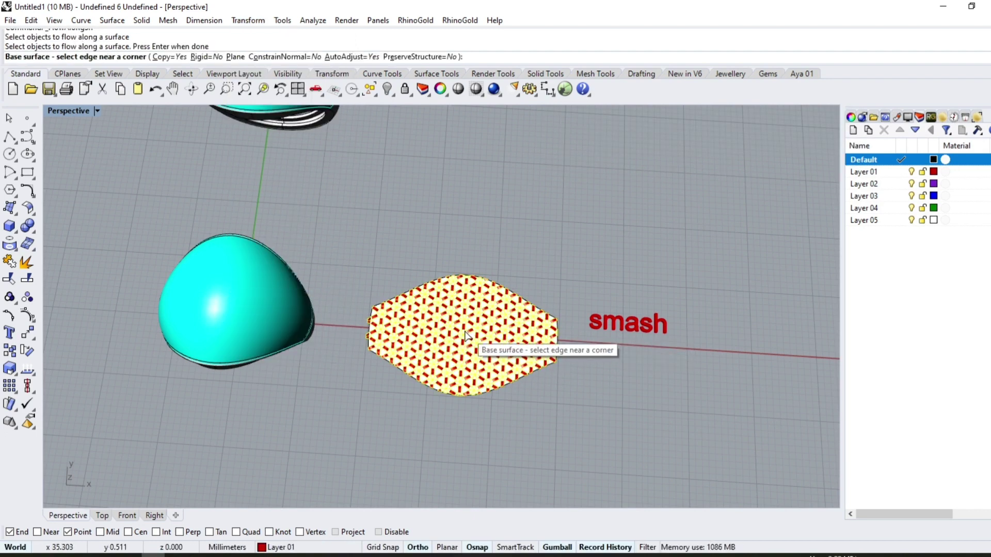
click(466, 333)
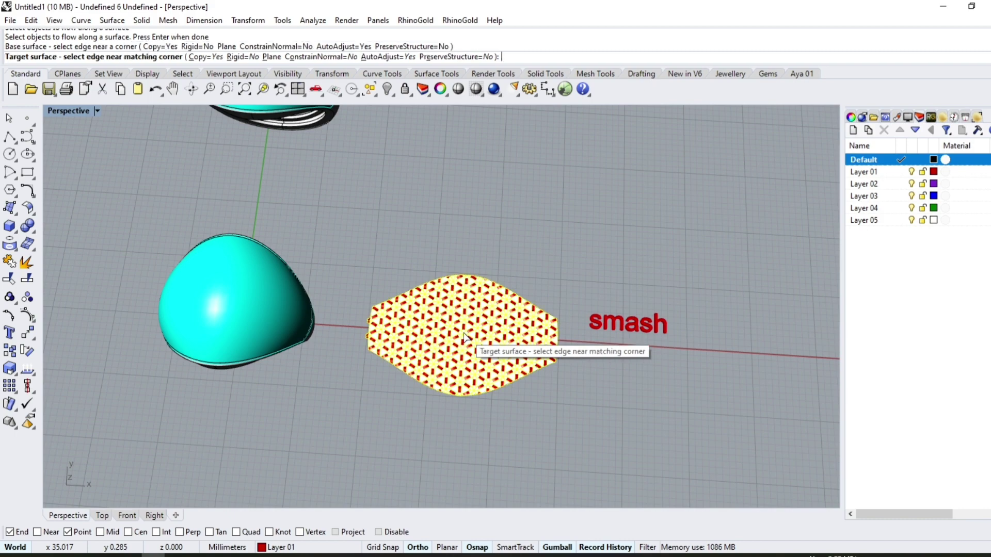
click(215, 301)
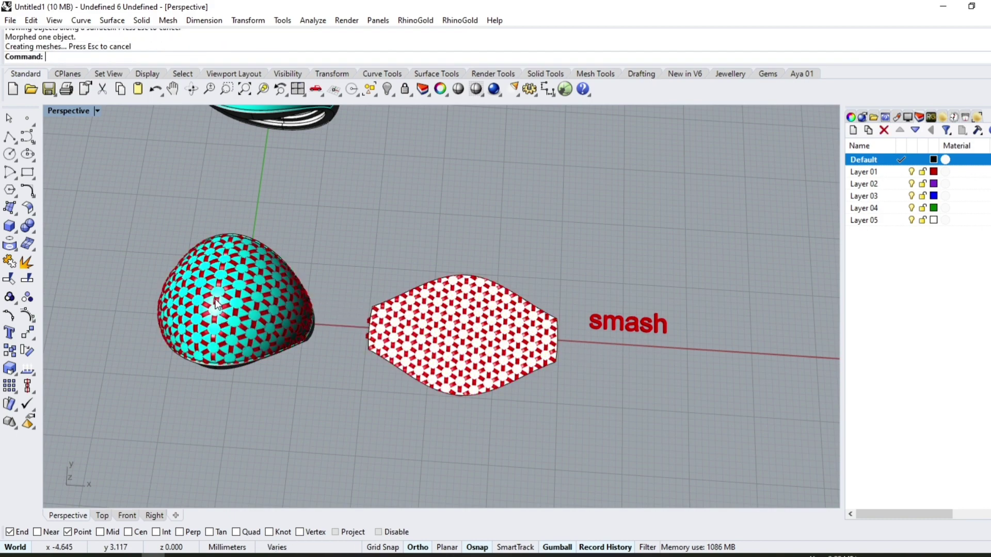
Step: Hide the cyan dome and orbit around the ring to inspect the flowed lattice
right_drag(217, 305, 361, 332)
scroll(360, 333, up, 5)
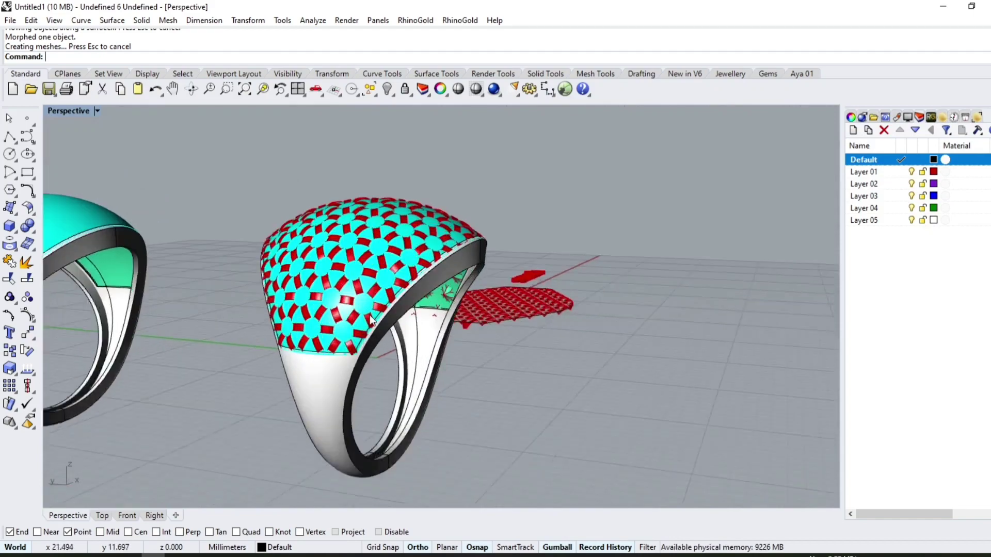
click(359, 327)
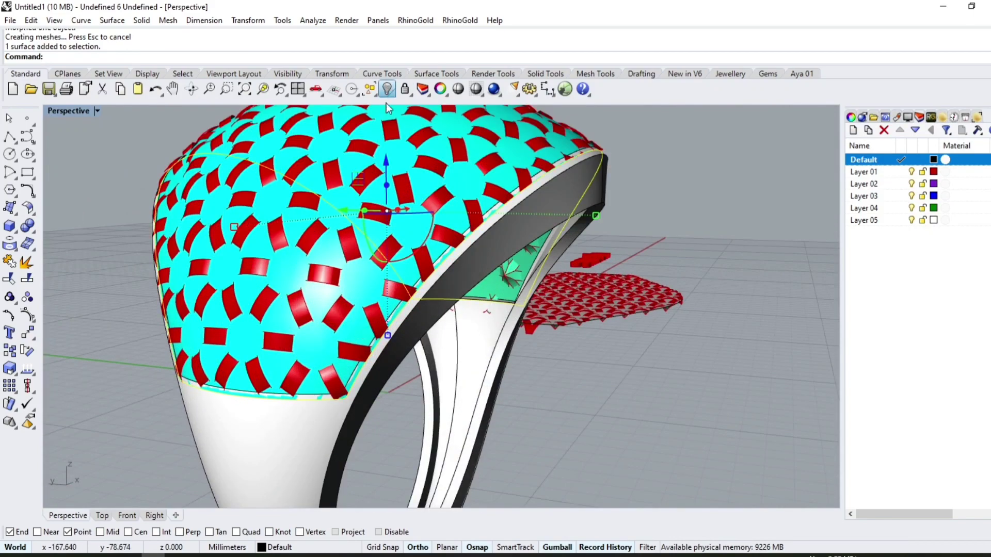
click(387, 89)
right_drag(356, 269, 608, 272)
scroll(608, 272, up, 5)
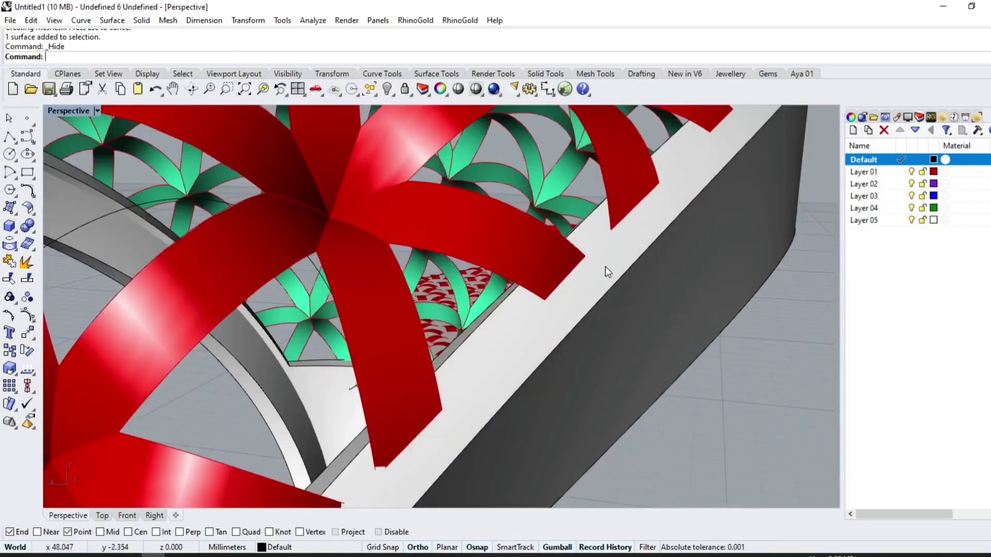
scroll(572, 275, down, 5)
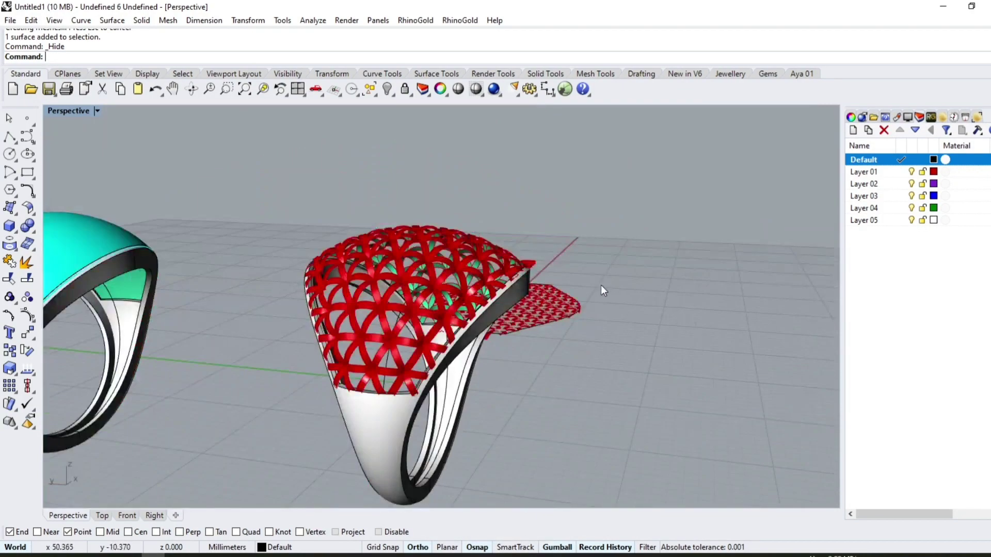
right_drag(601, 285, 413, 293)
scroll(252, 303, up, 2)
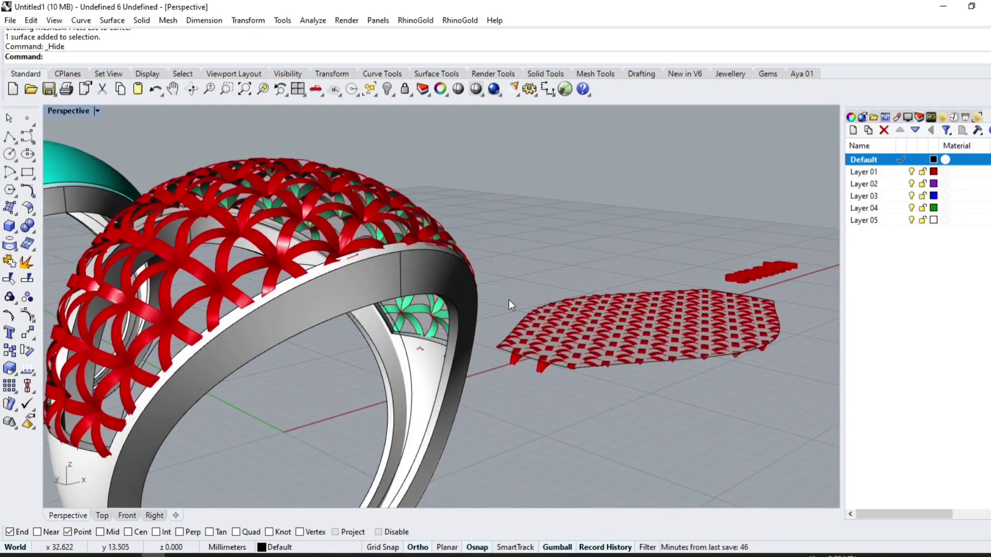
Step: Raise the flat lattice patch upward so the ring's flowed pattern updates
click(544, 358)
click(581, 336)
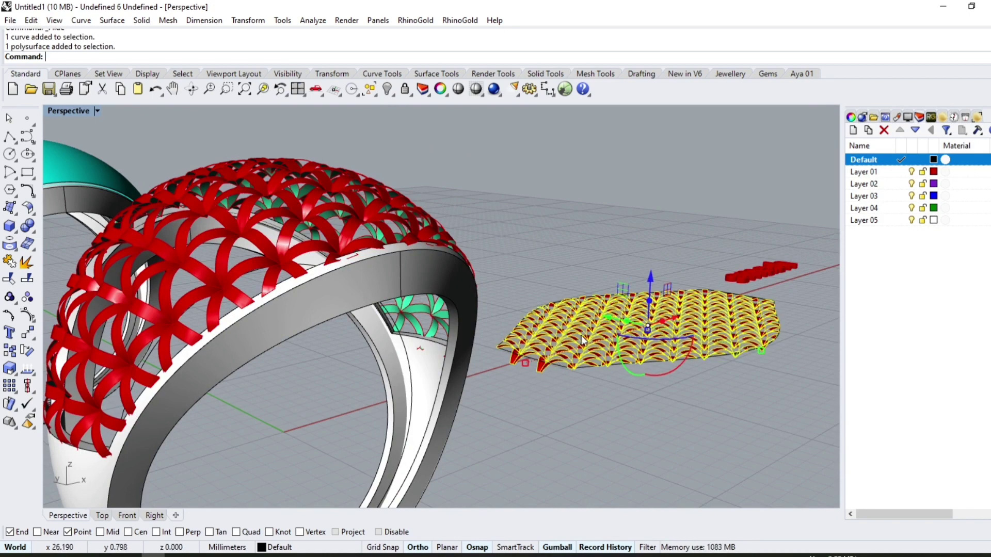
drag(651, 276, 550, 249)
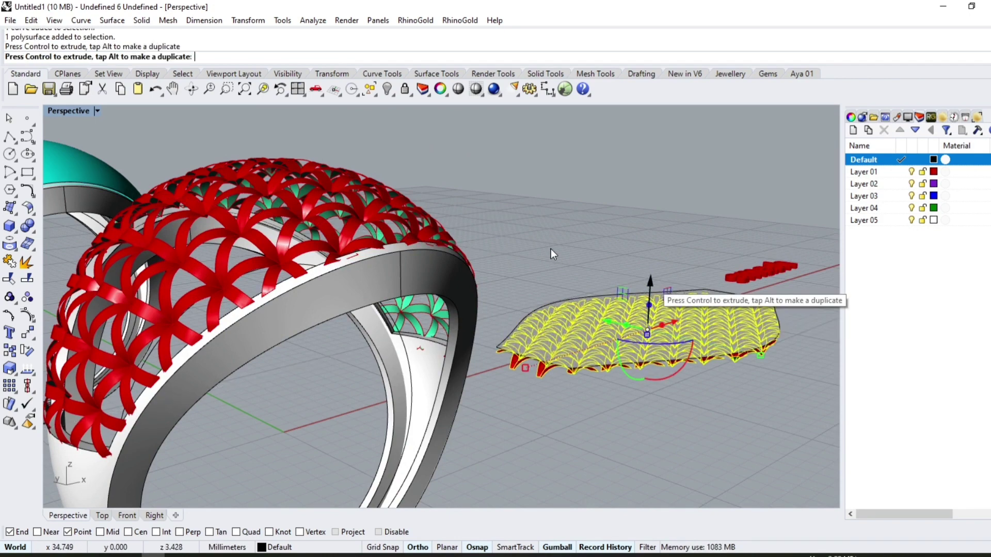
drag(538, 211, 301, 289)
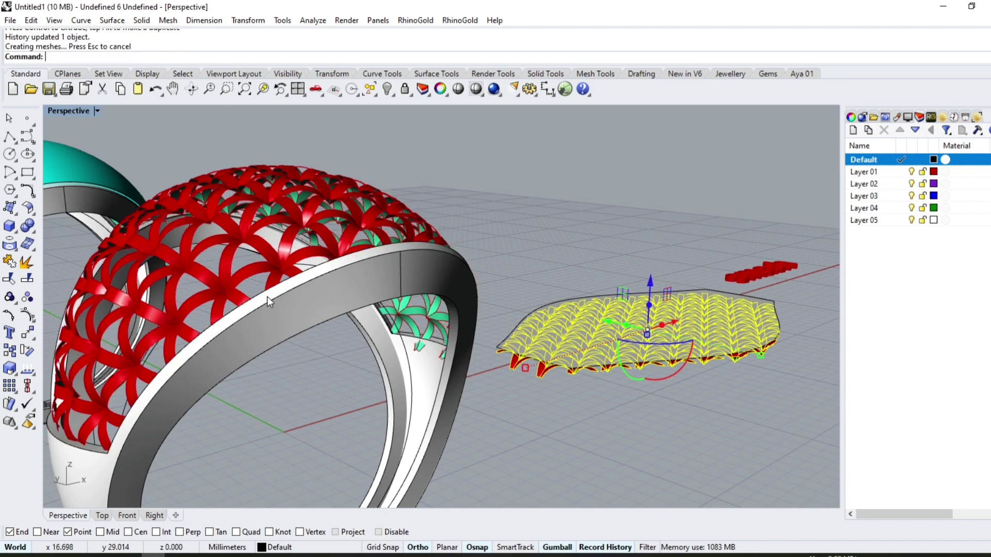
Step: Offset the ring lattice into a 0.6 solid with OffsetSrf
click(375, 272)
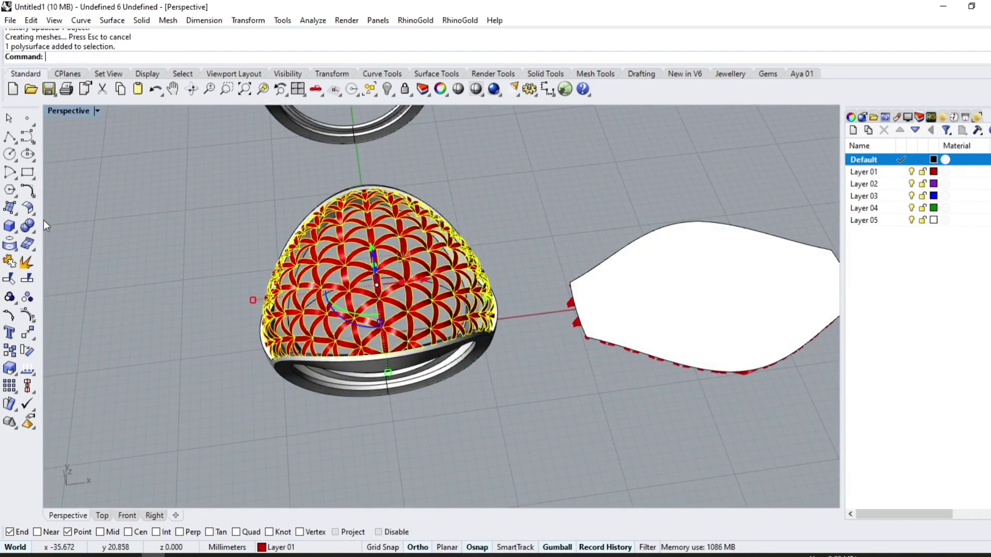
click(27, 209)
click(66, 236)
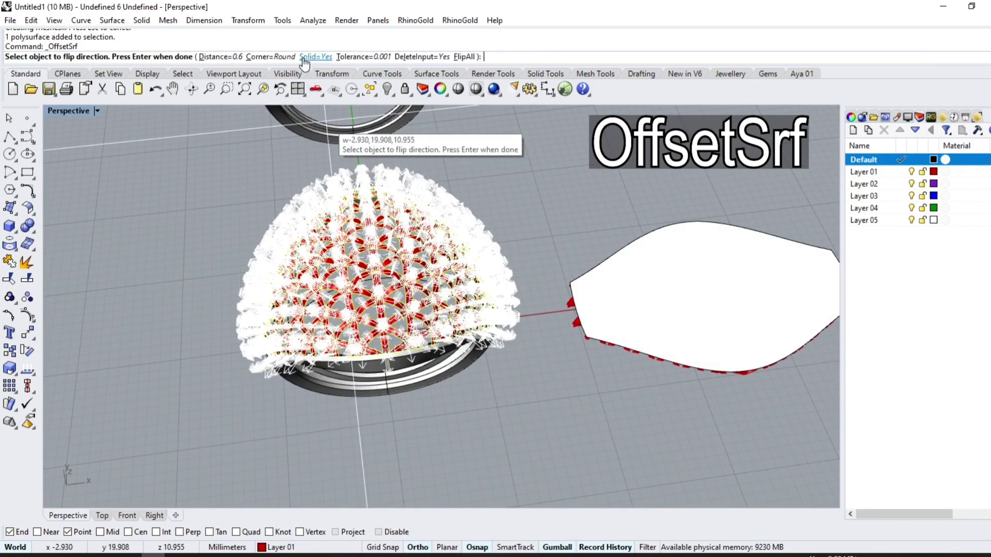
key(Return)
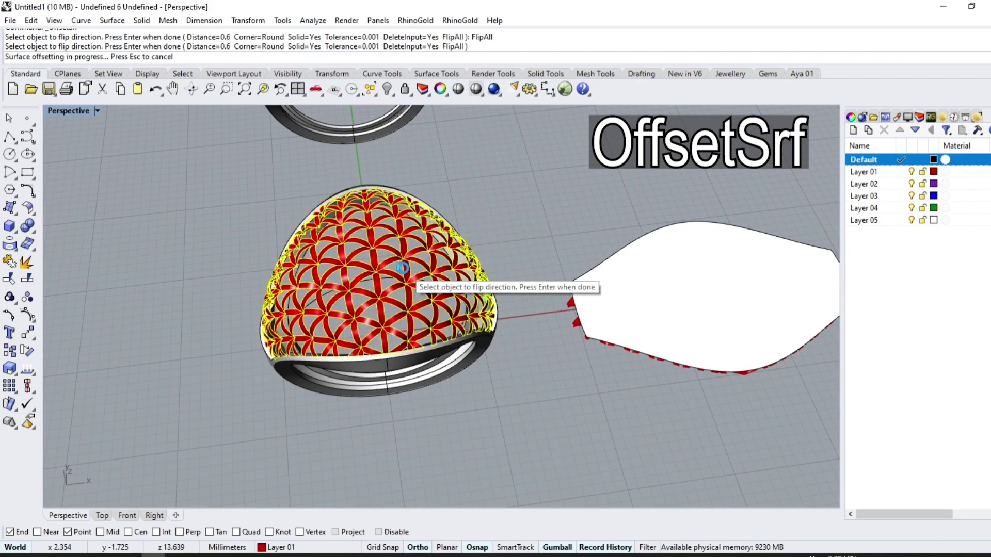
scroll(368, 400, up, 5)
mouse_move(367, 400)
right_down()
mouse_move(516, 179)
mouse_move(208, 307)
right_up()
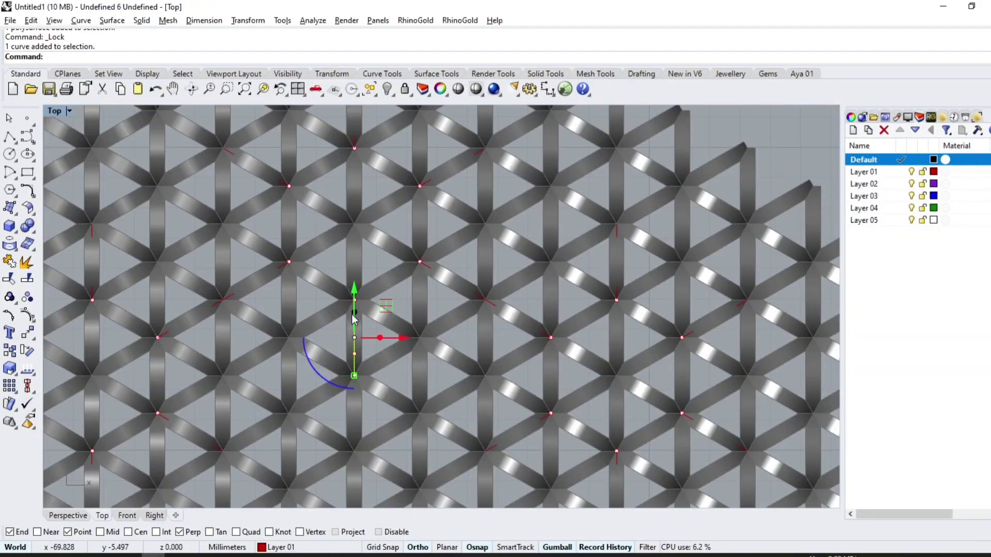
Step: In the wireframe Top view, copy a short lattice line 5 mm upward into empty space
key(ctrl+alt+w)
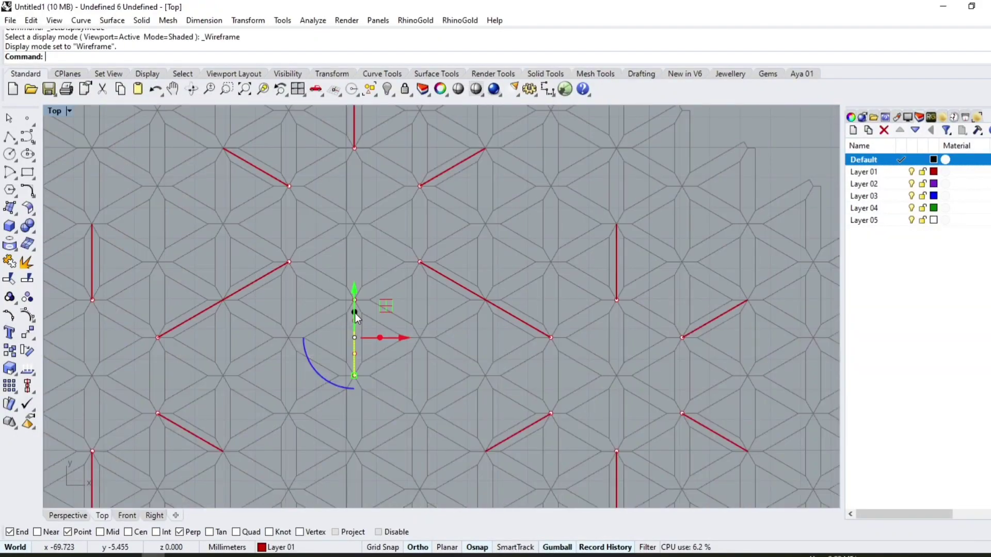
key(Escape)
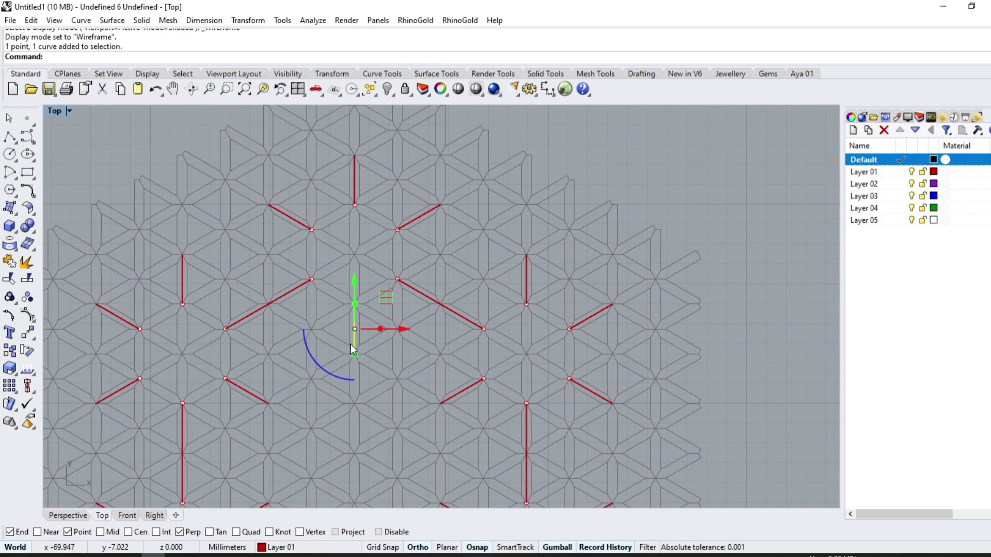
scroll(349, 382, down, 5)
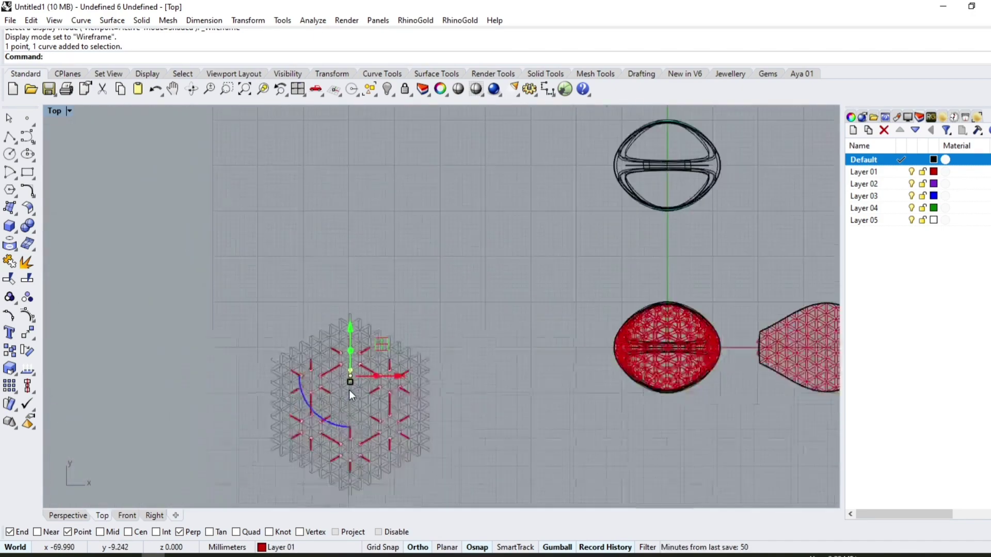
scroll(349, 390, up, 3)
scroll(349, 390, down, 3)
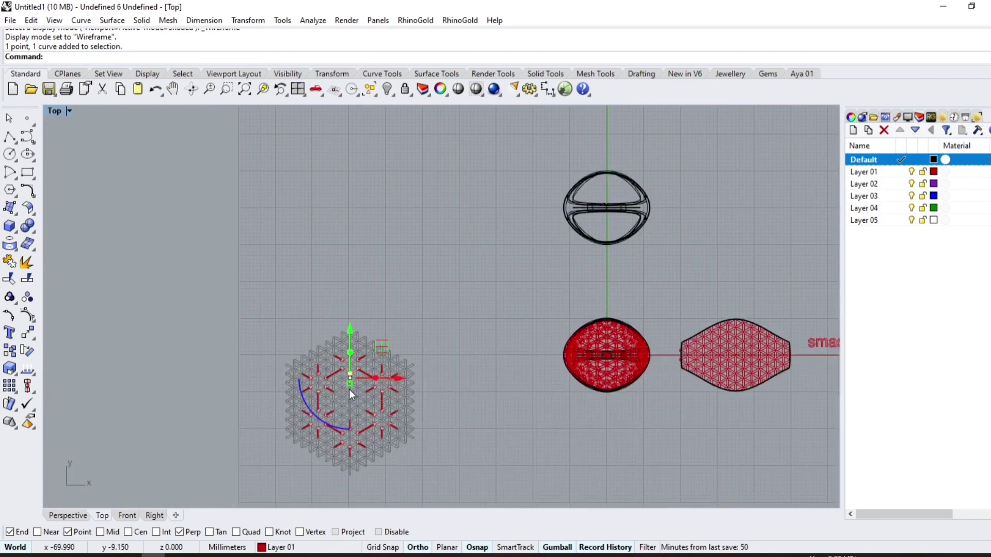
scroll(341, 396, up, 2)
scroll(335, 401, down, 2)
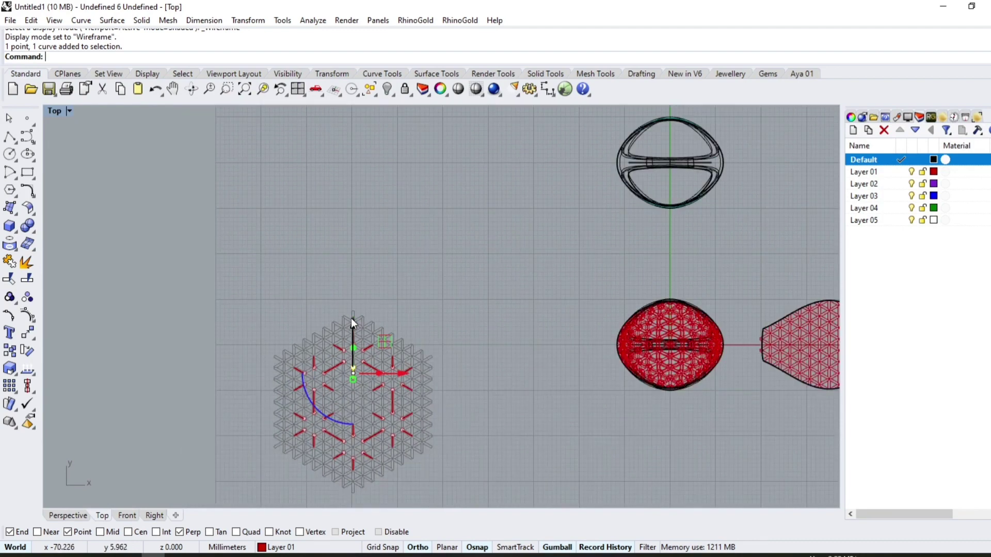
drag(351, 318, 365, 120)
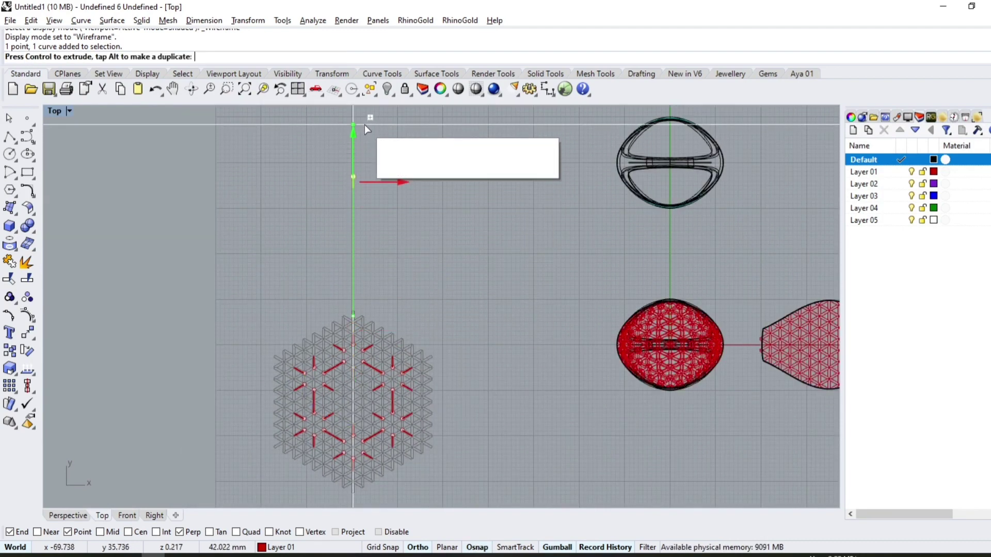
text(5)
key(Return)
key(Escape)
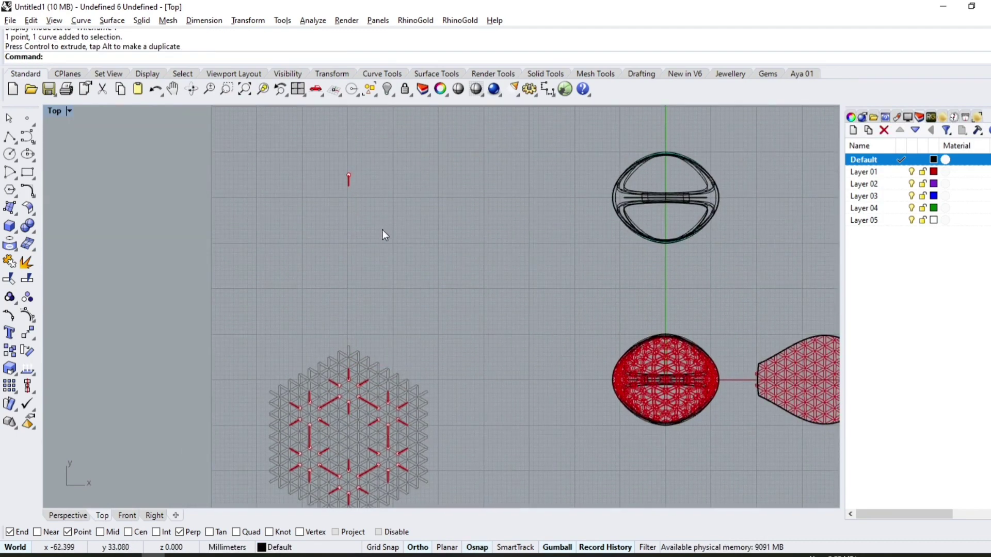
Step: Return the view to shaded display and select the copied line
key(ctrl+alt+s)
right_drag(382, 231, 375, 242)
scroll(372, 212, up, 3)
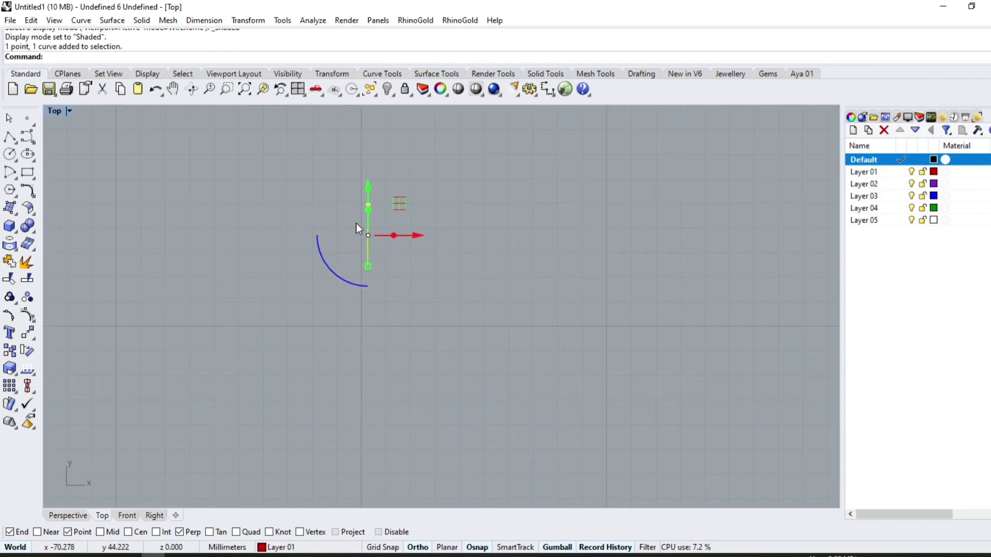
click(365, 224)
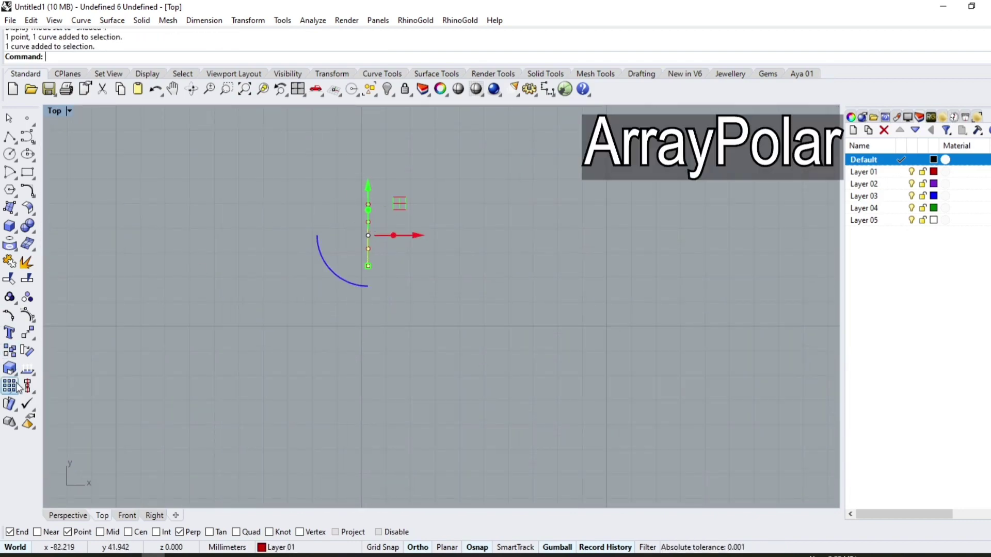
Step: Polar-array the line into 6 copies over 360°, then array the result again
click(46, 392)
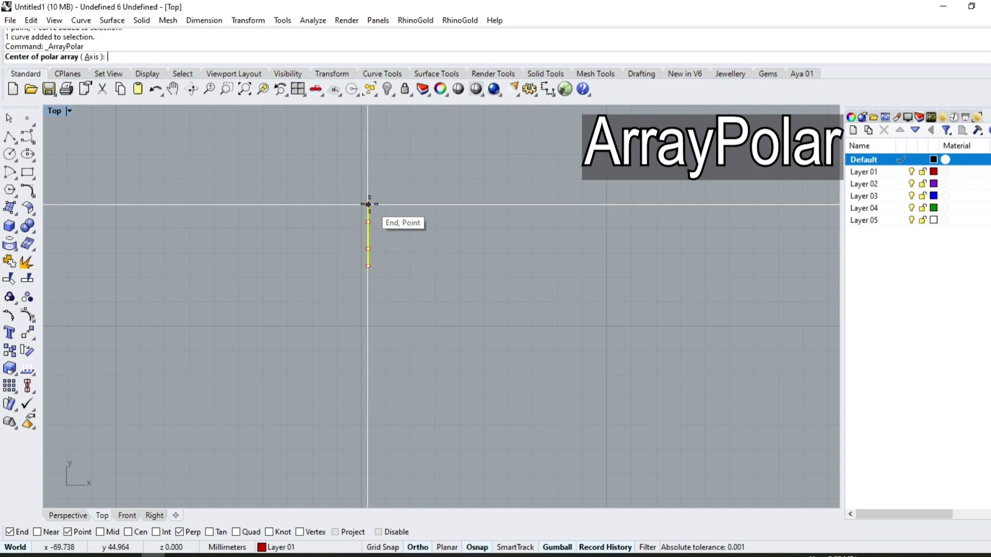
key(Return)
key(Return)
key(Return)
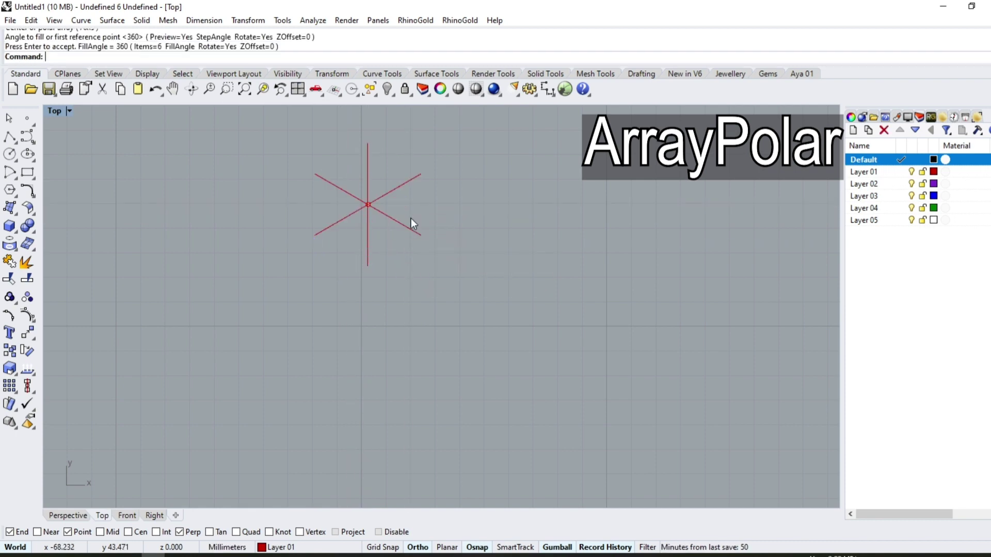
scroll(324, 265, down, 2)
key(ctrl+a)
key(Return)
click(351, 233)
key(Return)
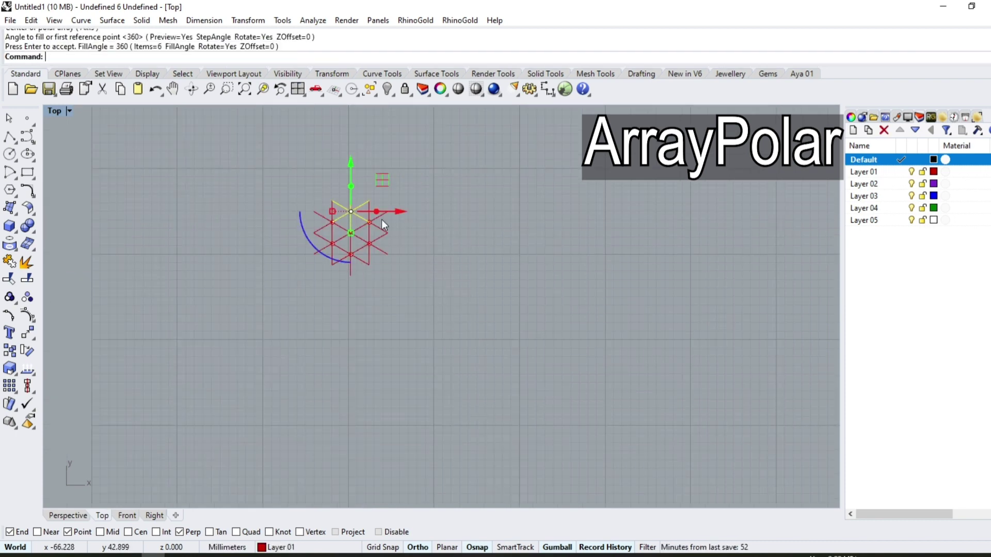
key(Return)
key(Return)
Step: Repeat the six-item polar array on the whole pattern to extend the triangular grid
key(Return)
click(351, 276)
key(Return)
key(Return)
key(Return)
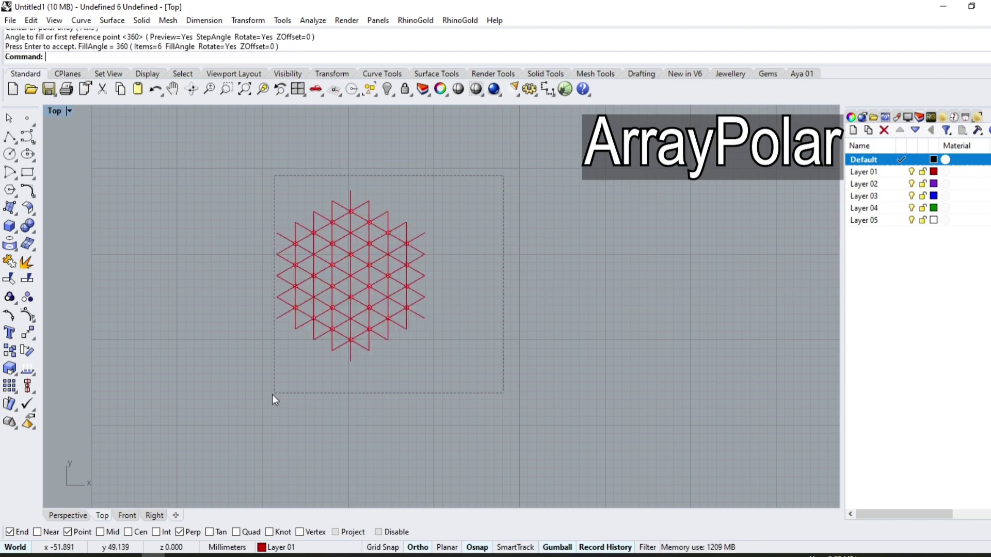
key(ctrl+a)
key(Return)
click(350, 360)
key(Return)
key(Return)
key(Return)
scroll(250, 352, down, 3)
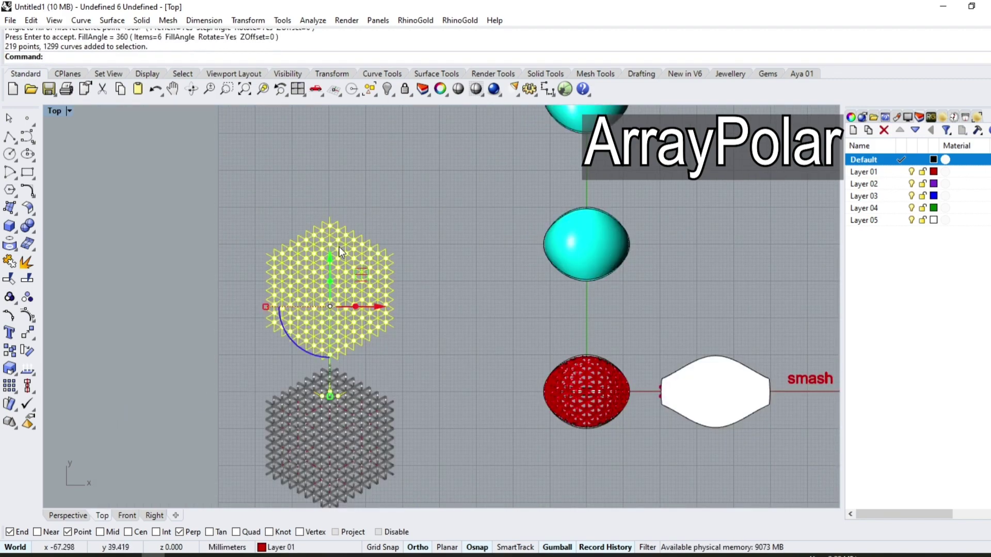
mouse_move(420, 171)
mouse_down()
mouse_move(220, 332)
mouse_move(201, 363)
mouse_up()
key(Return)
click(330, 288)
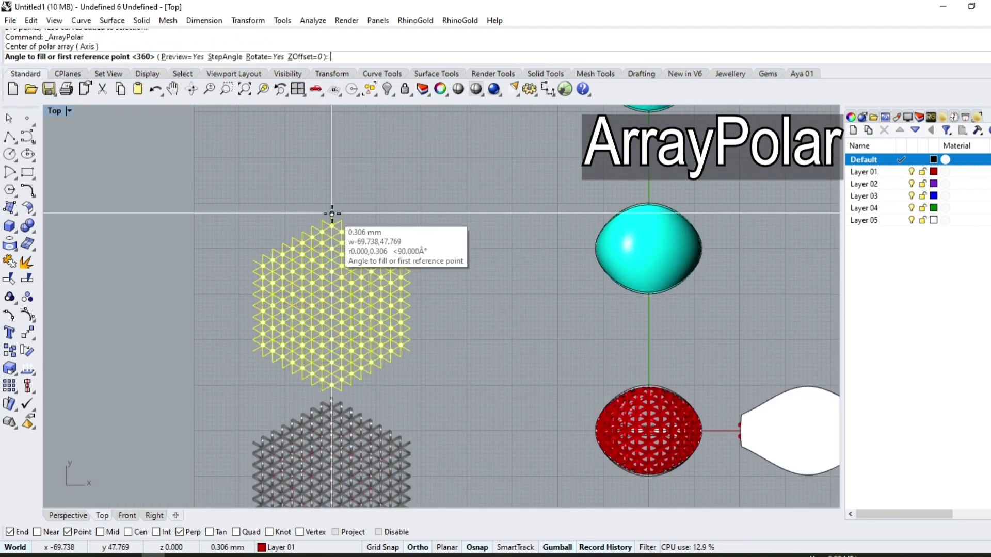
key(Return)
key(Return)
key(Return)
scroll(365, 314, up, 5)
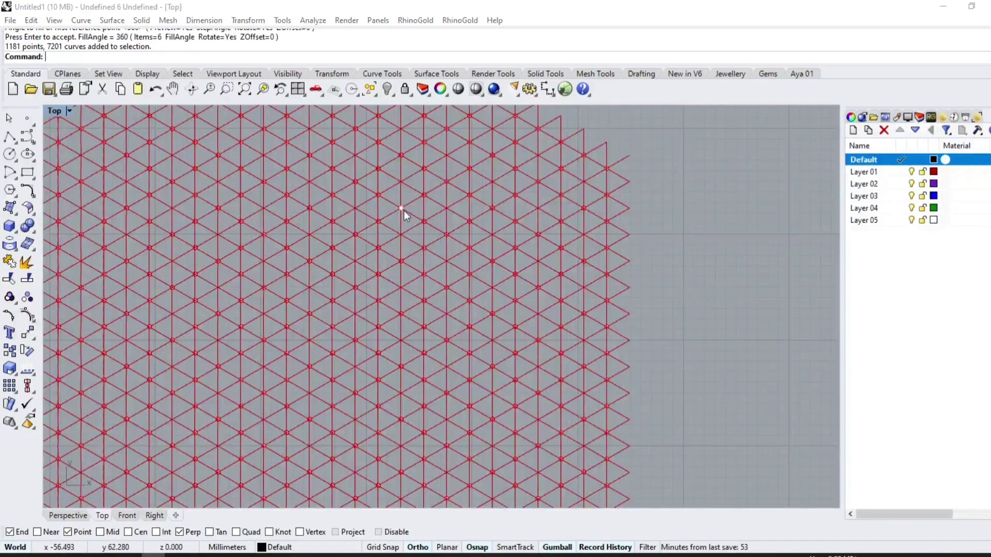
Step: Find and clear the duplicate overlapping curves in the dense lattice
click(404, 213)
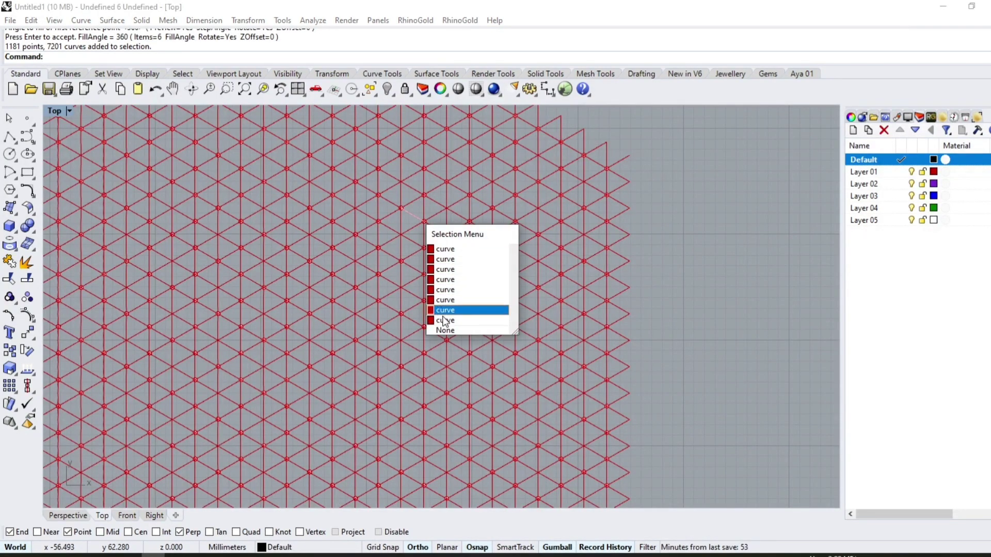
click(677, 212)
click(375, 97)
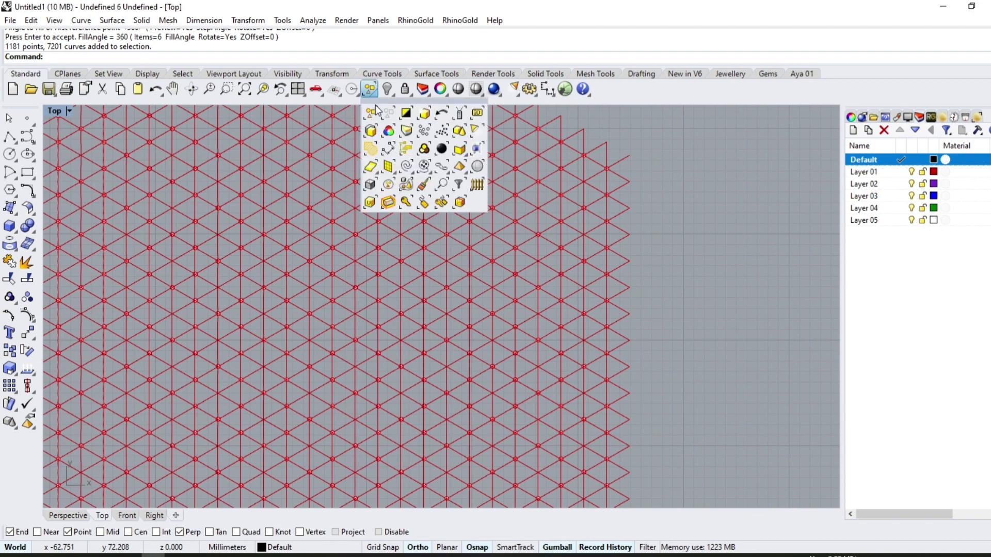
click(373, 137)
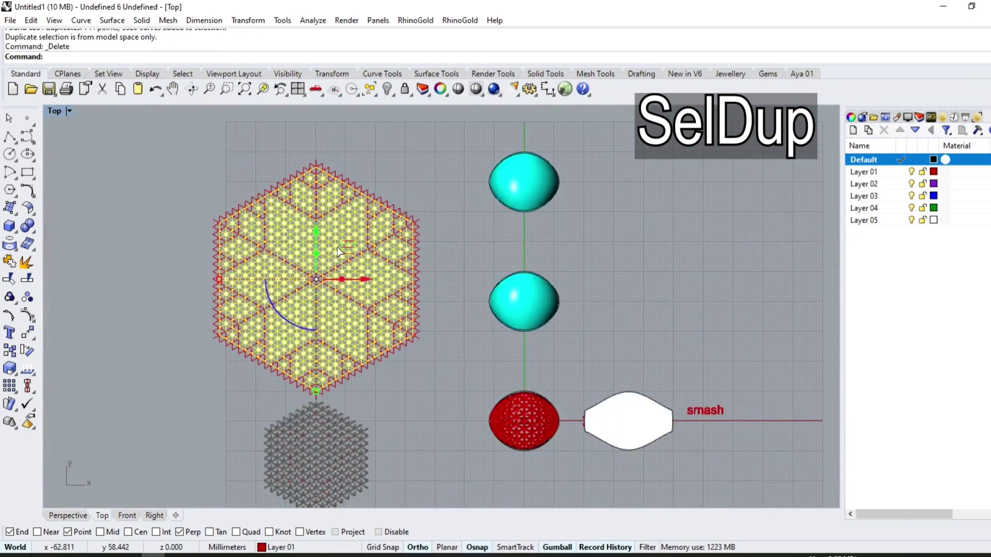
key(Escape)
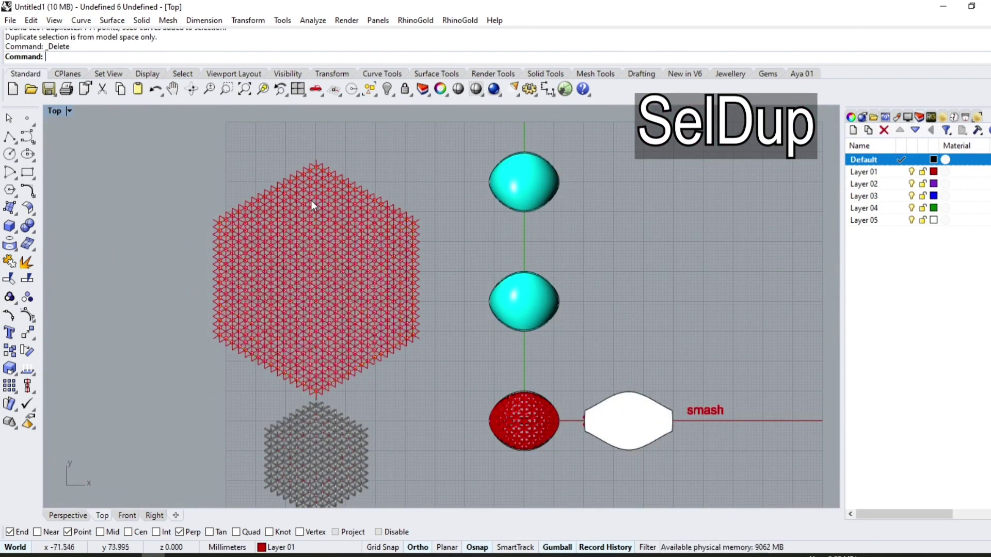
Step: Group the entire red hexagon lattice and start a text label
scroll(311, 201, up, 4)
scroll(341, 242, up, 2)
click(356, 241)
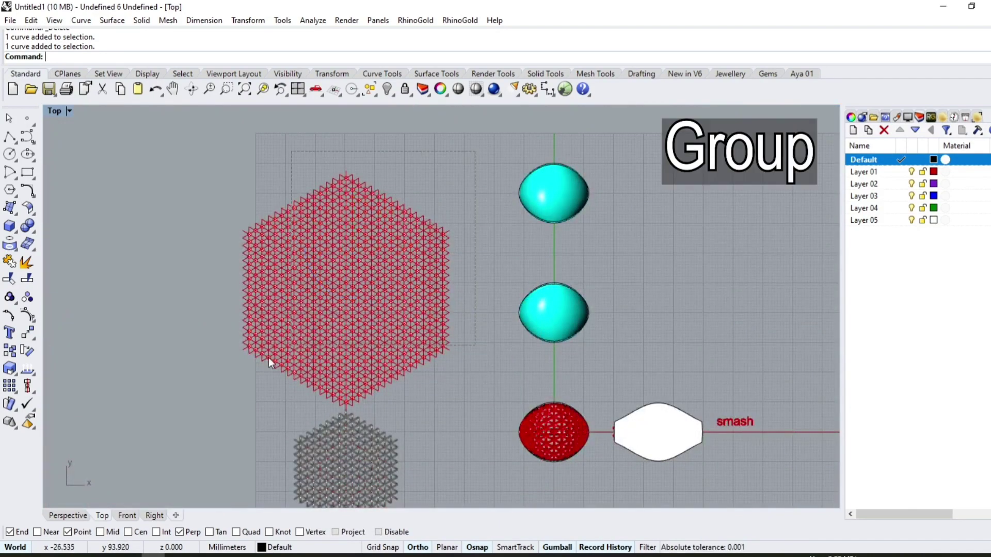
click(274, 377)
click(9, 296)
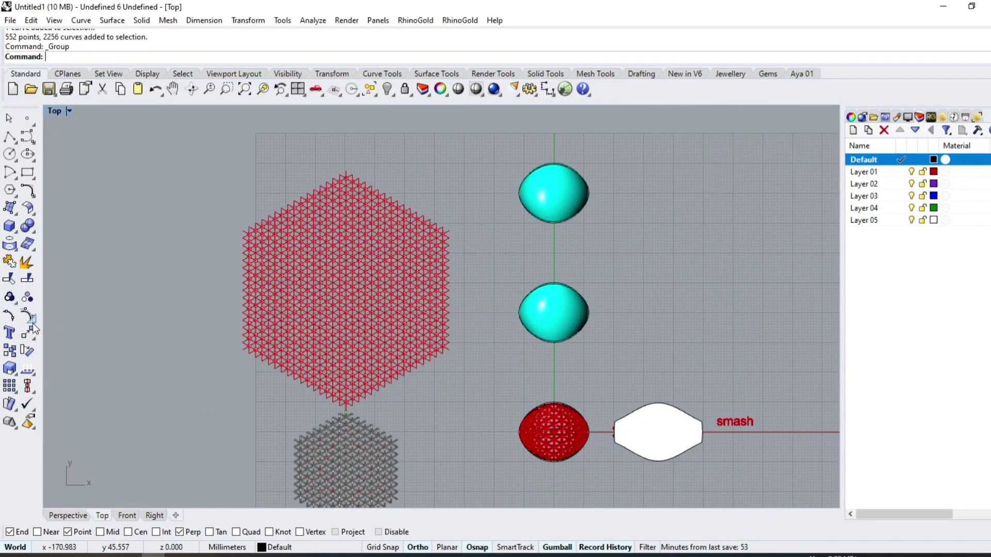
click(9, 333)
Step: Place a 'UV' text label to the right of the middle sphere
text(UV)
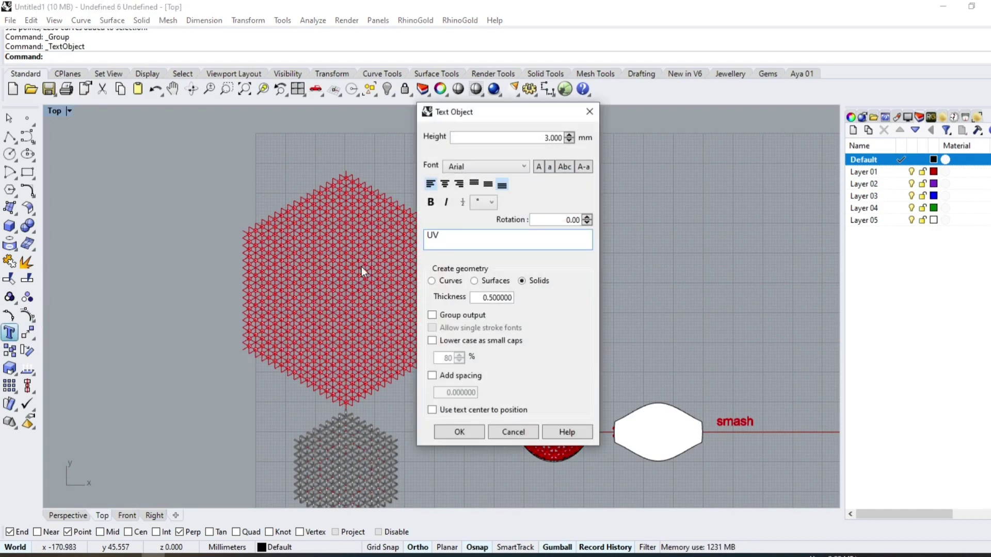
click(474, 434)
click(746, 318)
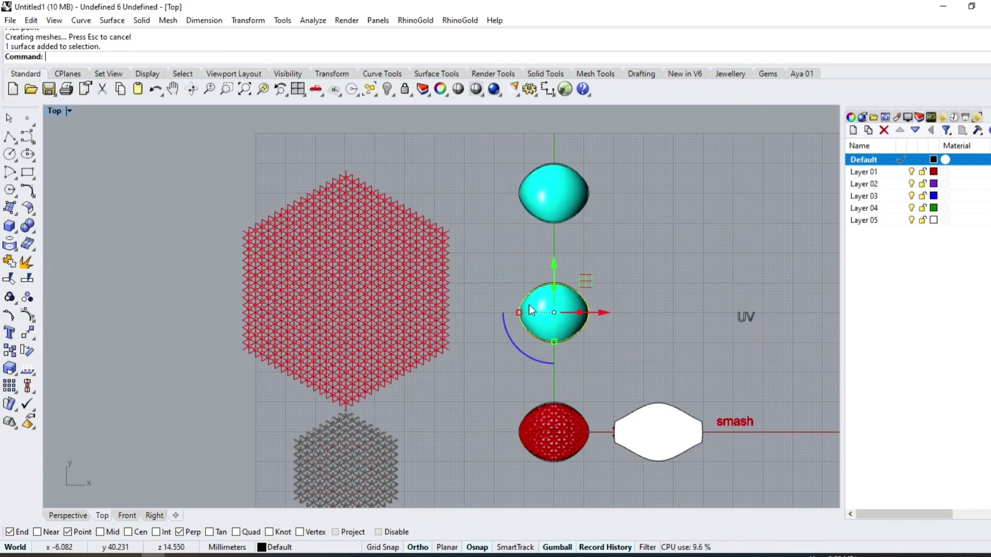
Step: Create the middle sphere's UV boundary rectangle and move it beside the sphere
click(17, 254)
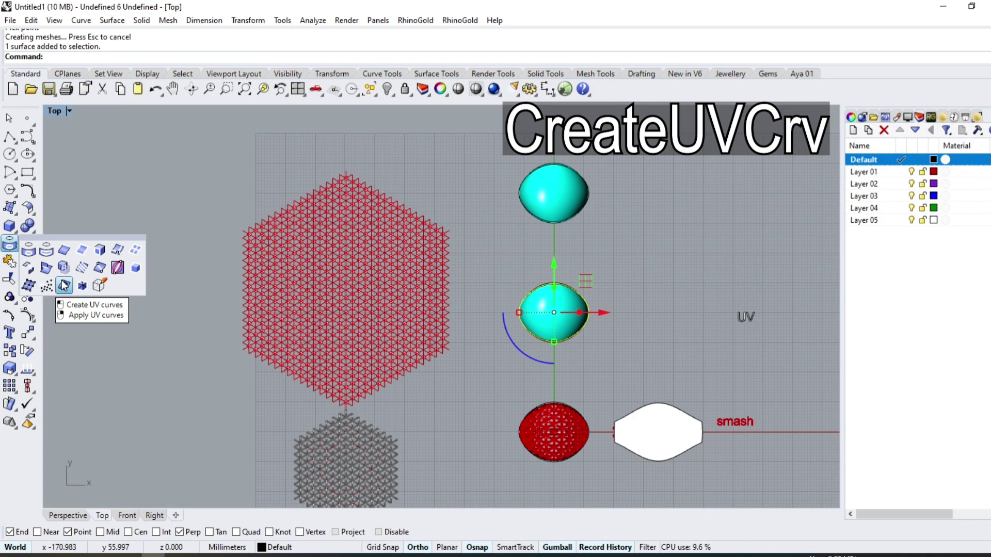
click(64, 285)
drag(640, 370, 688, 281)
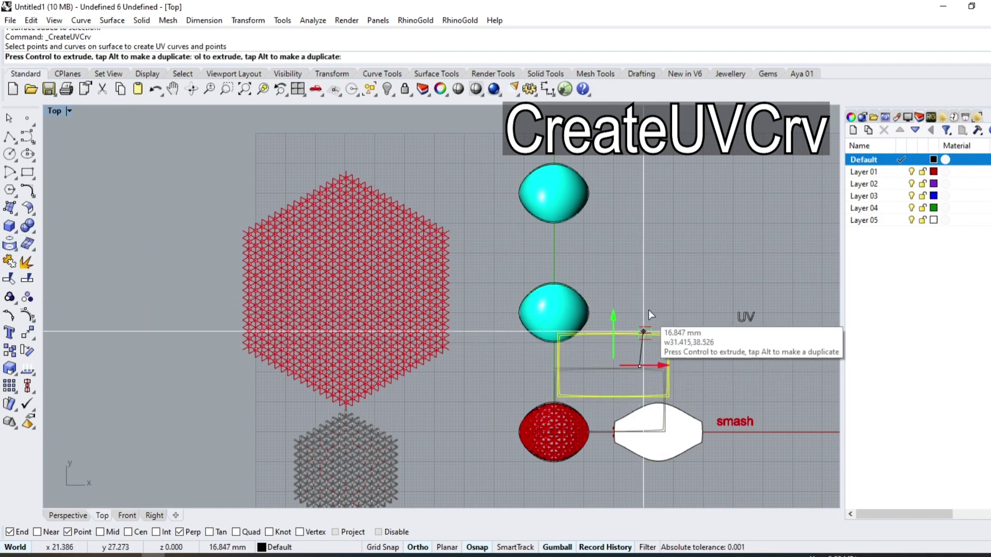
click(724, 223)
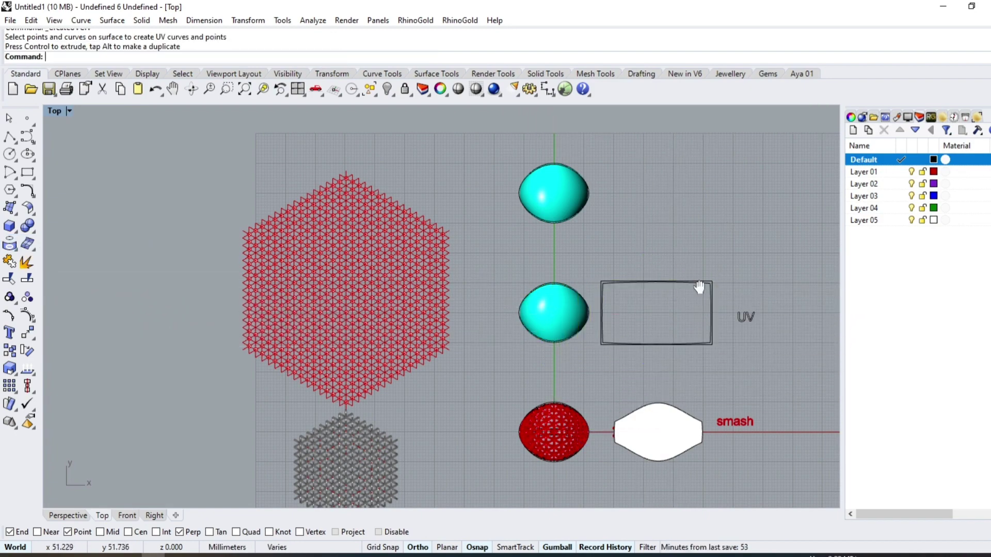
scroll(577, 298, up, 2)
scroll(576, 289, up, 2)
click(577, 272)
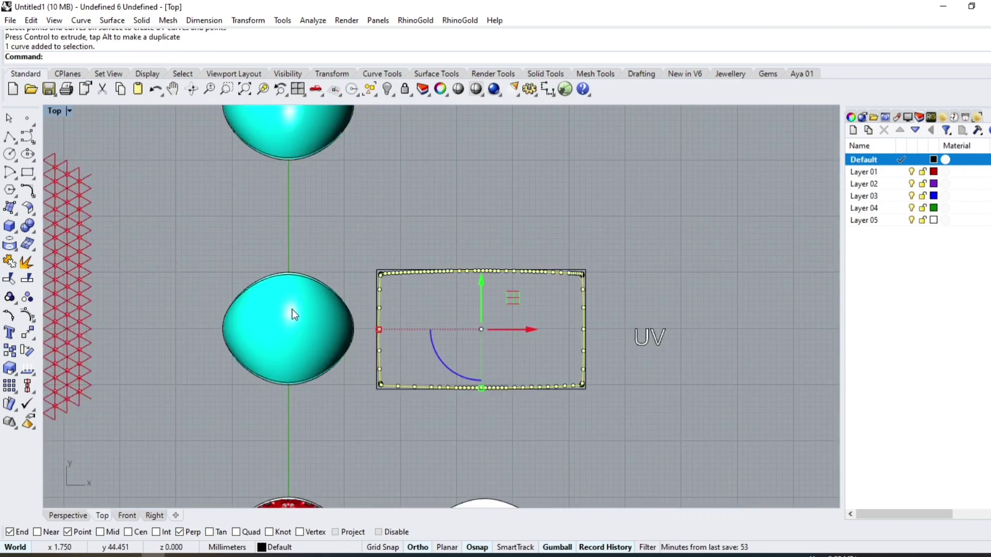
Step: Delete the extra inner rectangle outline
scroll(294, 315, up, 3)
click(286, 295)
scroll(287, 265, down, 3)
click(408, 265)
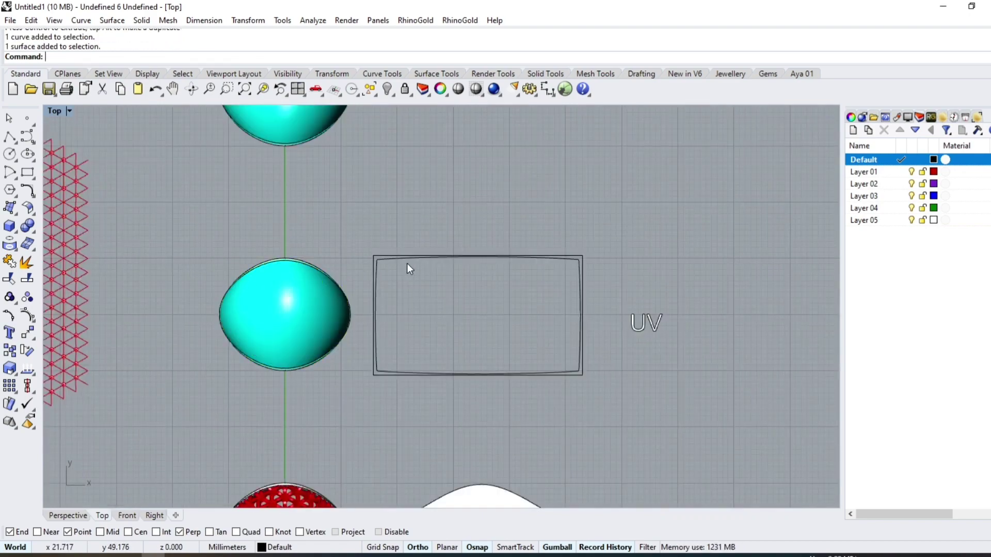
key(Delete)
scroll(413, 273, down, 3)
scroll(432, 283, down, 2)
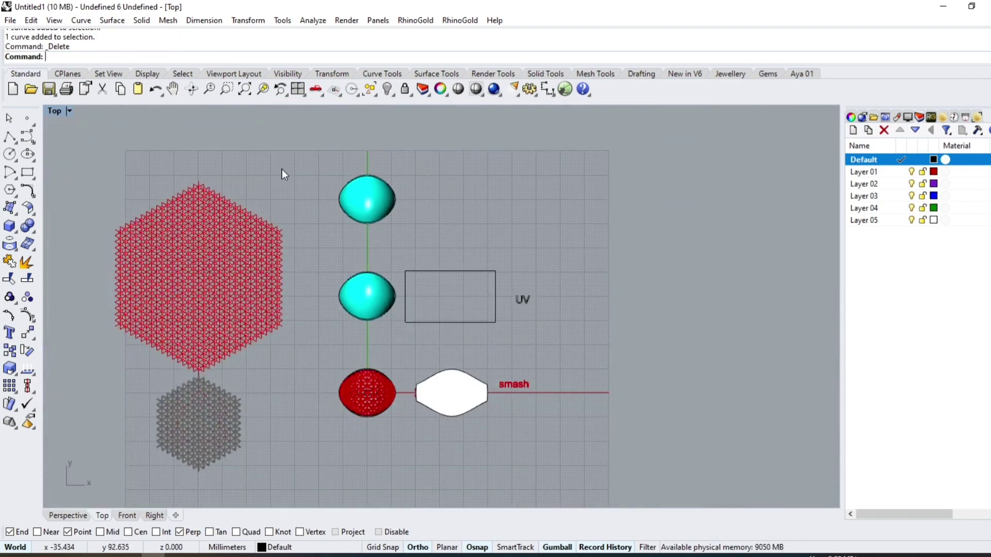
Step: Fill the UV rectangle with a flat green patch surface
click(441, 269)
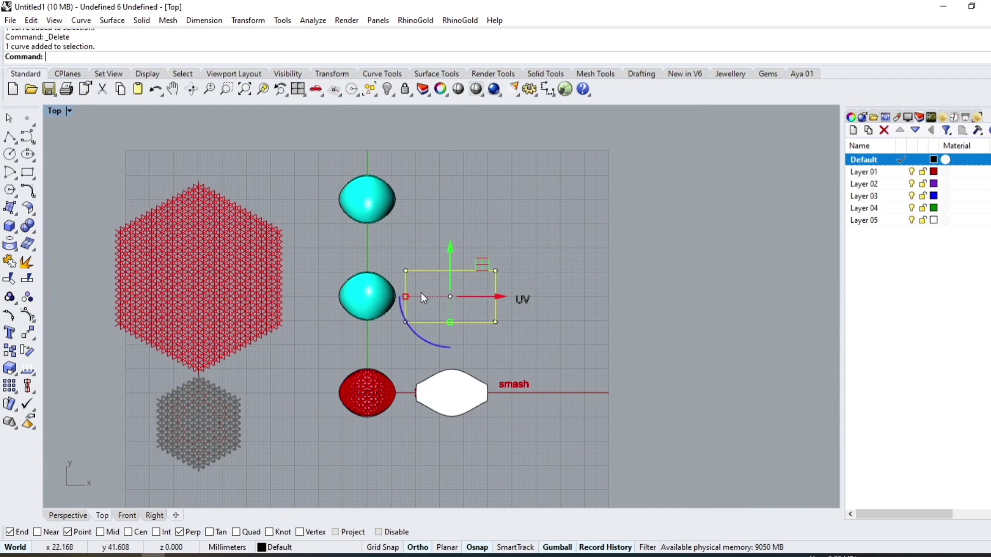
click(17, 213)
click(112, 217)
key(Return)
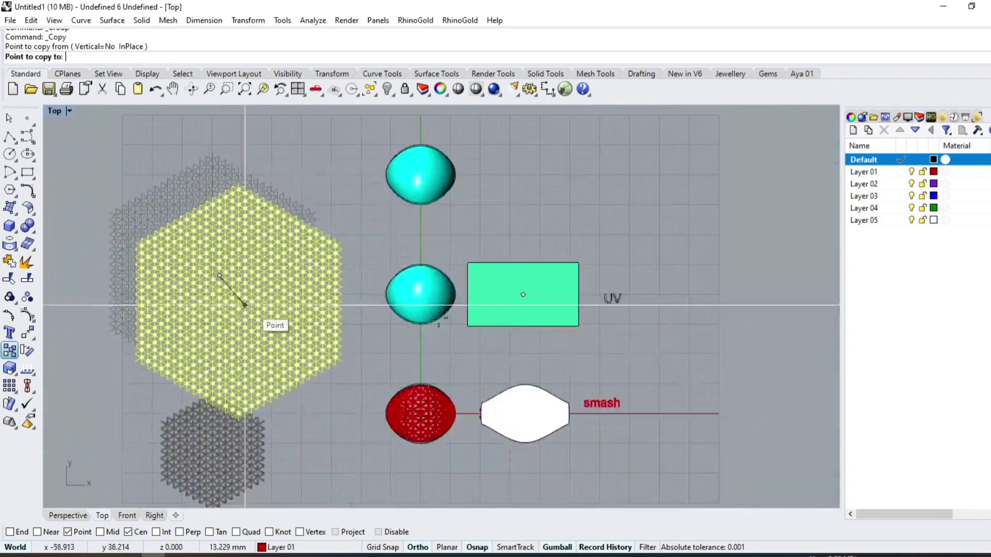
Step: Place a copy of the red lattice over the green rectangle
click(567, 336)
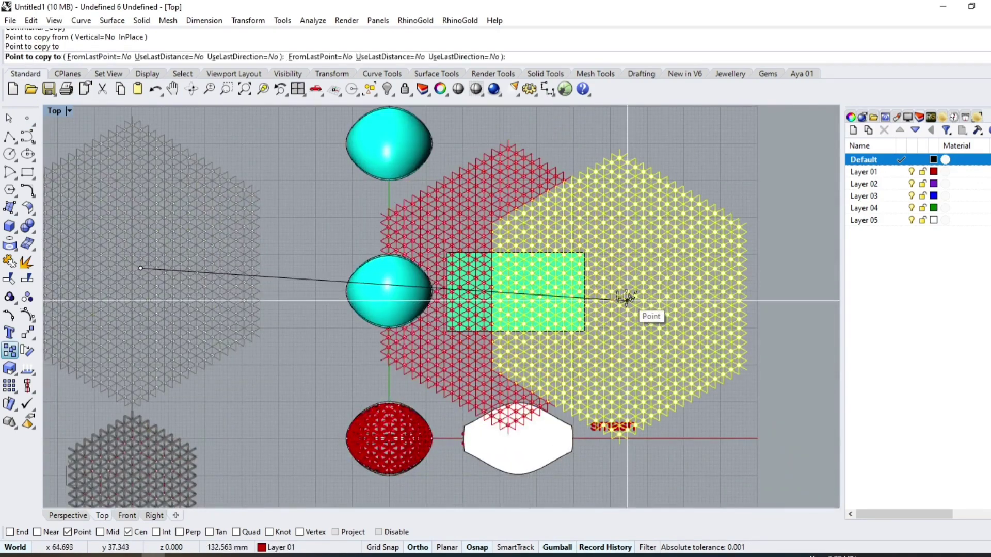
key(Return)
scroll(609, 301, up, 5)
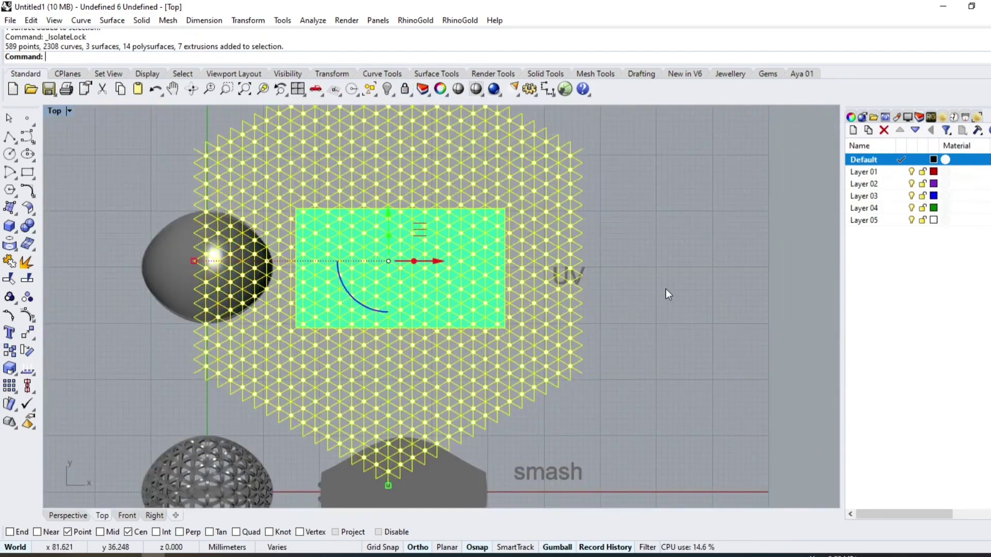
Step: Remove the lattice pieces over the green rectangle from the group and discard the remaining copy
click(63, 304)
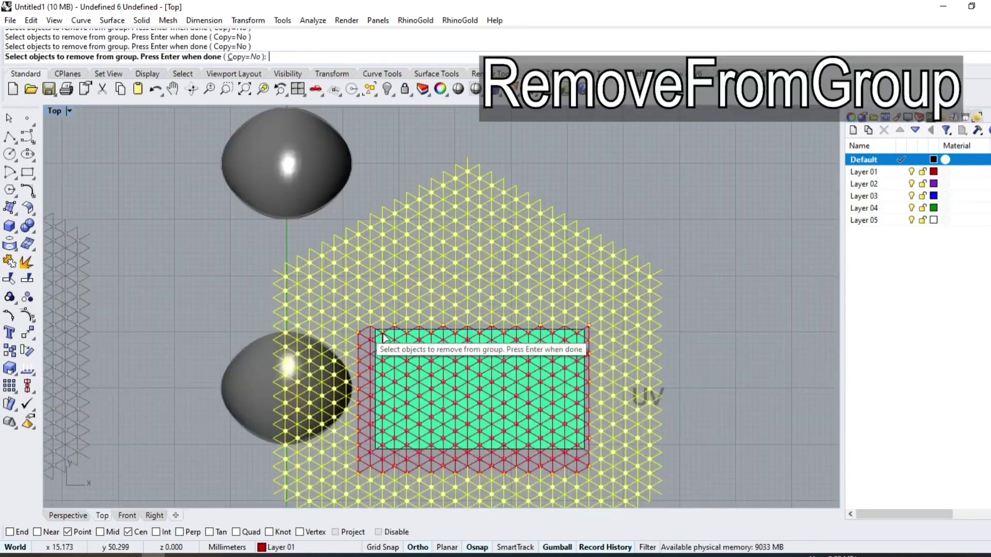
scroll(364, 217, up, 3)
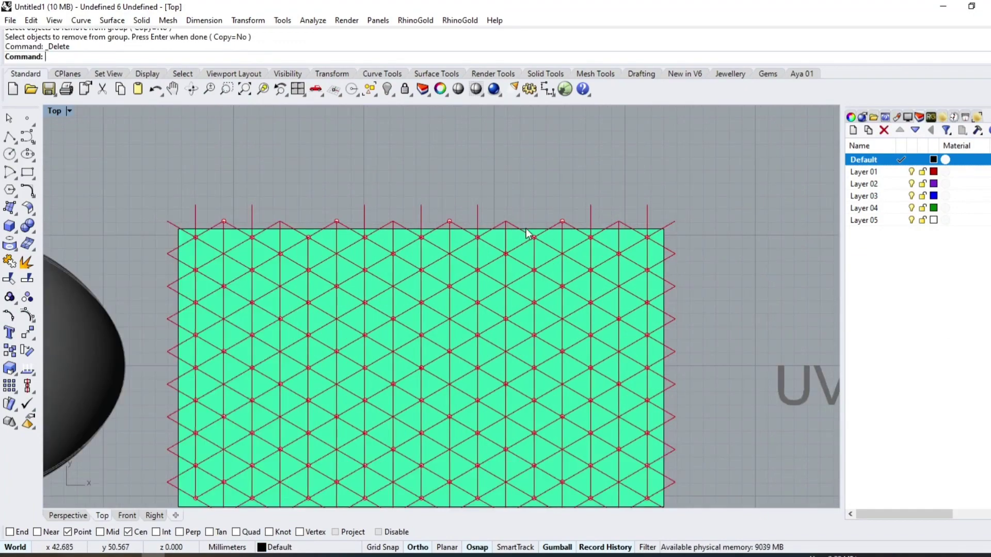
scroll(274, 227, down, 3)
click(68, 516)
Step: Extrude the rectangle's border into a solid box to use as a cutter
scroll(515, 476, up, 5)
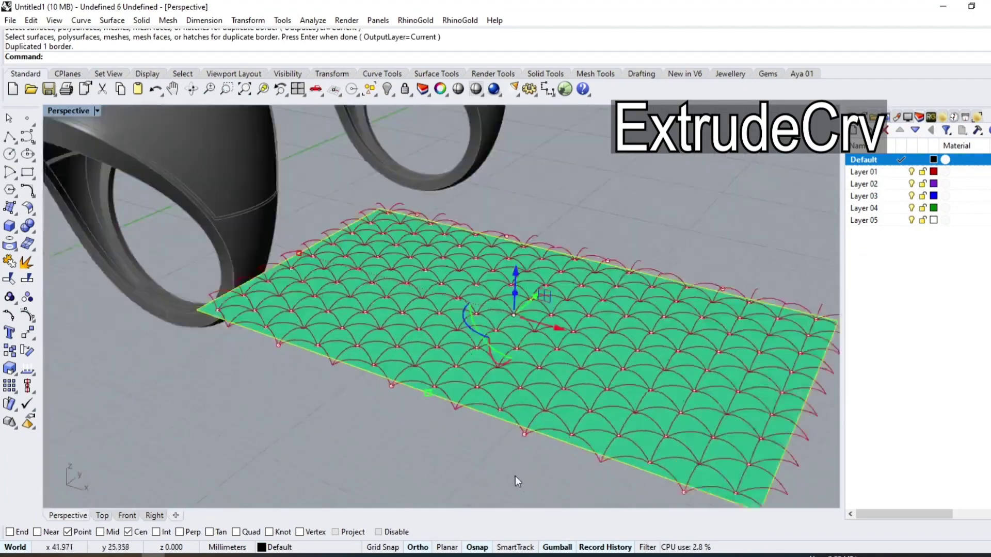
click(24, 247)
click(64, 269)
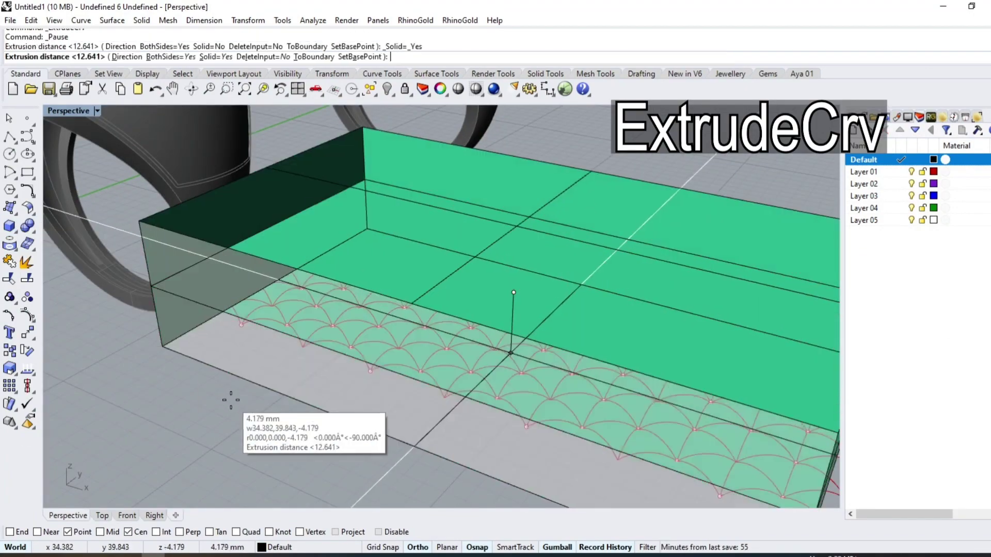
text(S)
click(242, 407)
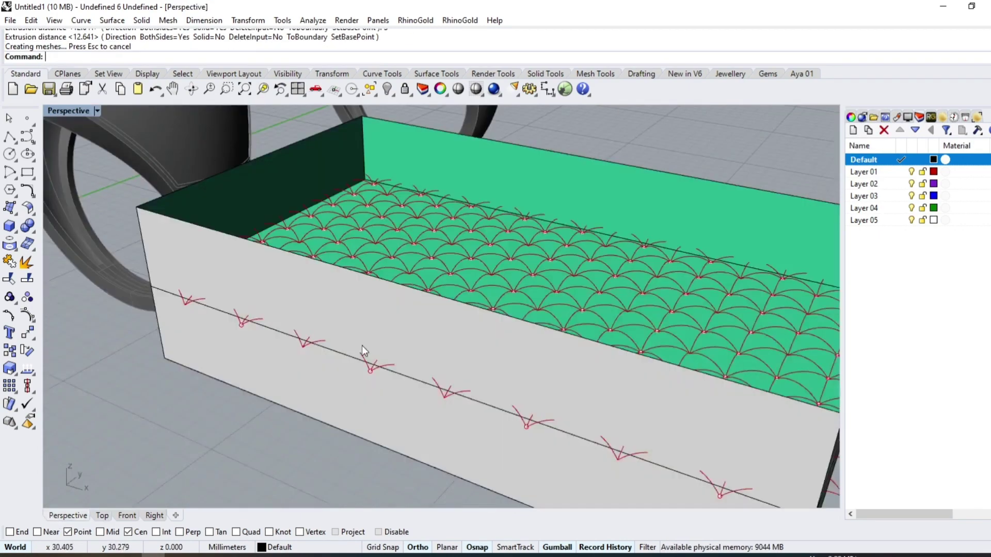
click(362, 345)
Step: Trim the lattice line ends overhanging the top, right, bottom and left edges
click(102, 515)
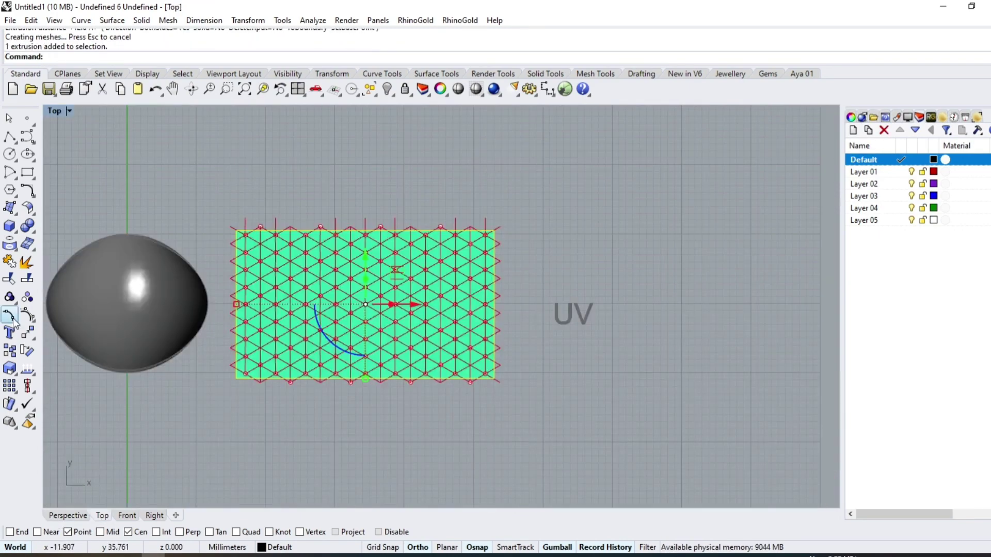
click(9, 279)
drag(592, 172, 97, 230)
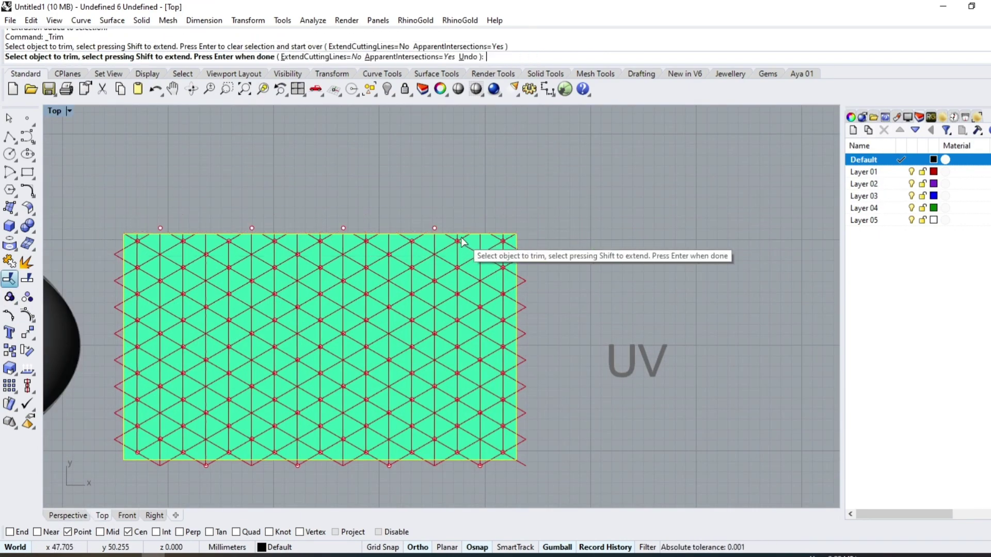
drag(562, 218, 524, 504)
right_drag(524, 504, 634, 345)
scroll(209, 435, up, 3)
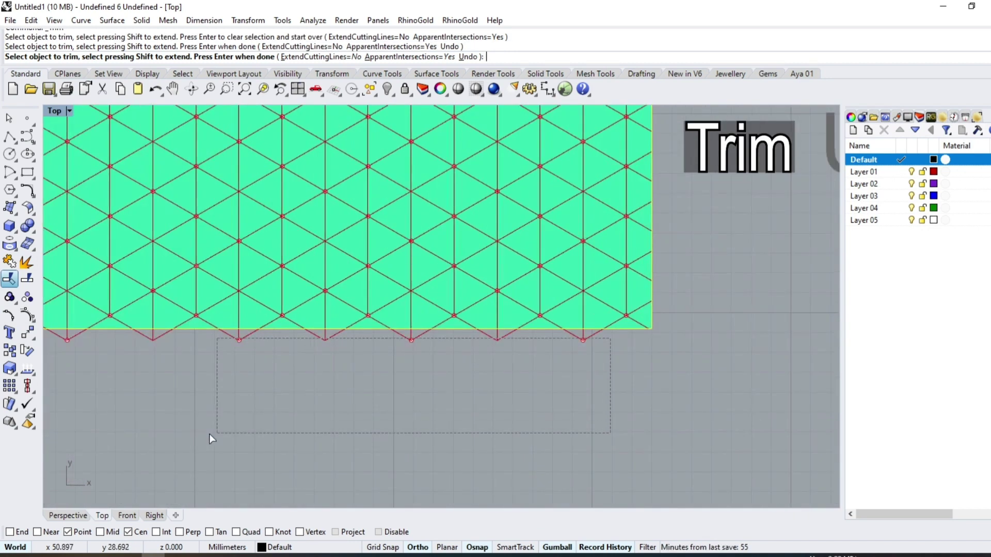
right_drag(209, 435, 482, 336)
scroll(259, 254, down, 3)
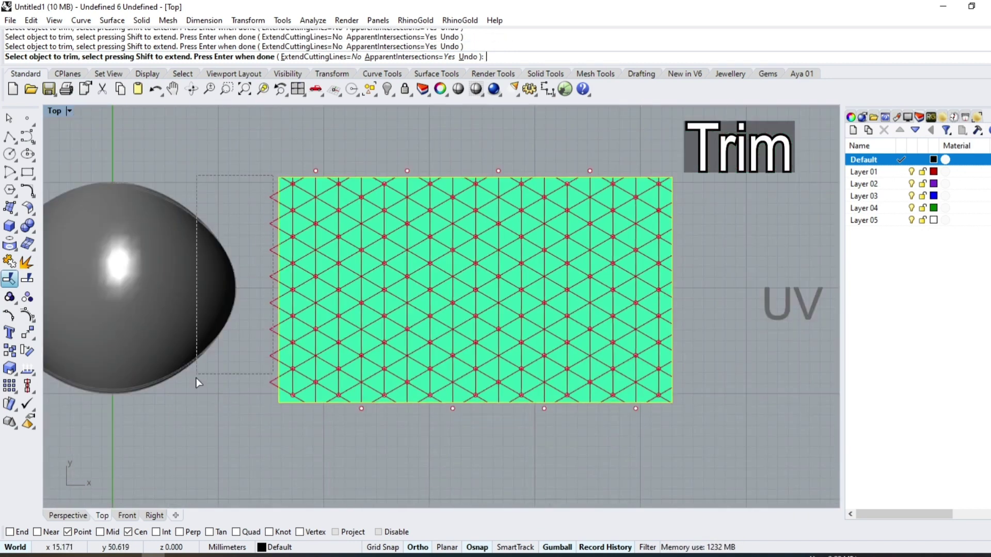
drag(196, 379, 196, 379)
Step: Delete the helper box and select all the trimmed lattice curves
key(Delete)
click(65, 516)
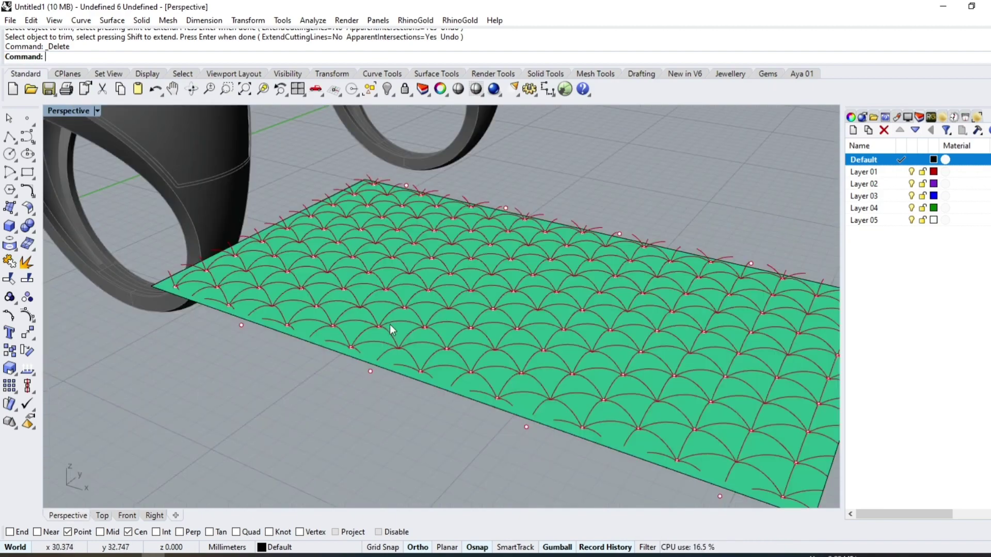
mouse_move(389, 324)
right_down()
mouse_move(456, 272)
mouse_move(572, 345)
mouse_move(427, 305)
right_up()
scroll(425, 304, up, 5)
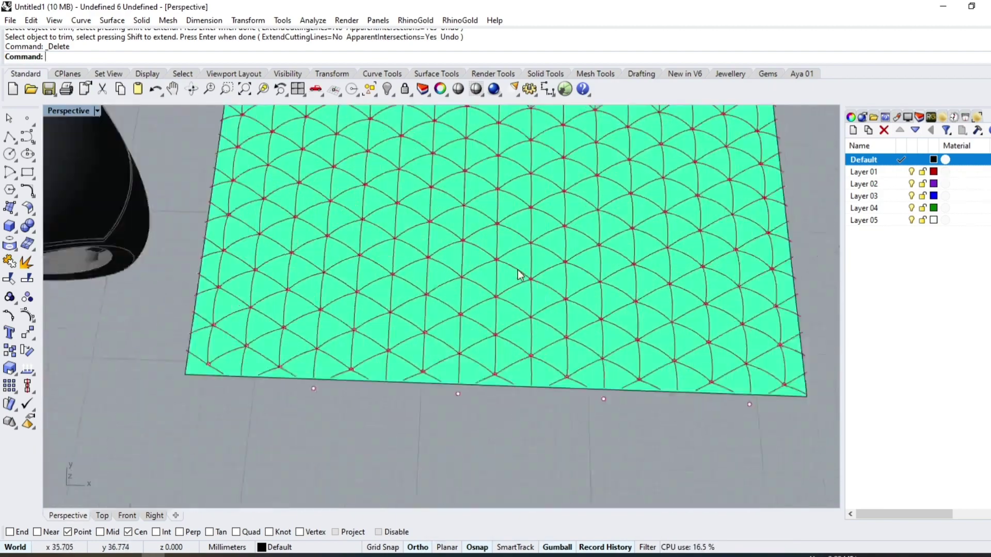
key(ctrl+a)
Step: Flow the trimmed lattice from the flat grid onto the ring's cyan top surface
scroll(449, 360, down, 5)
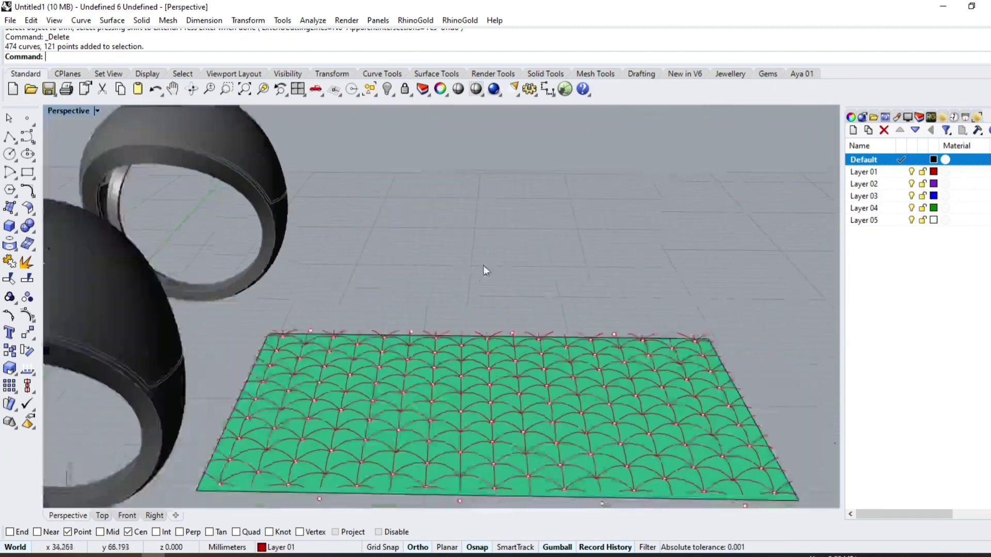
right_drag(483, 265, 504, 412)
click(249, 20)
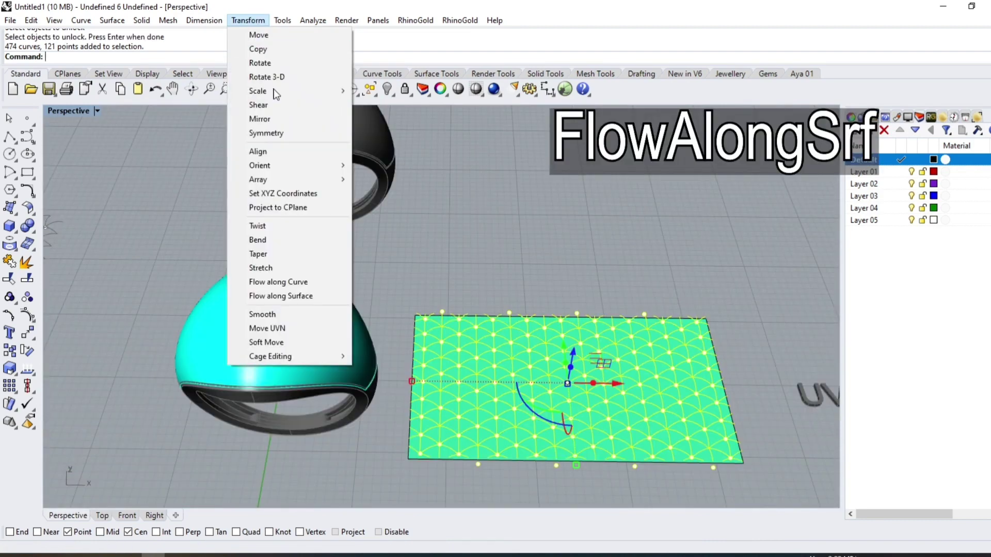
click(288, 296)
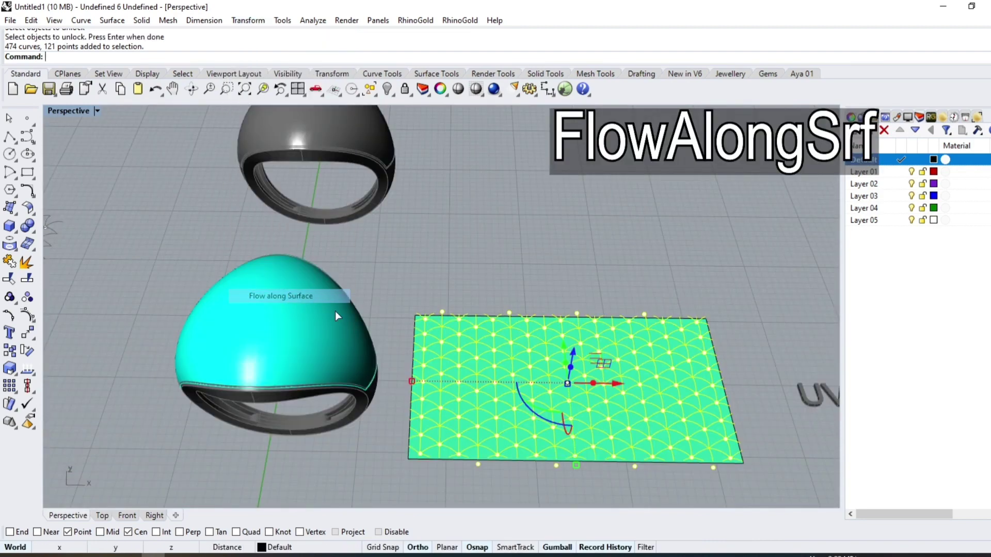
click(568, 397)
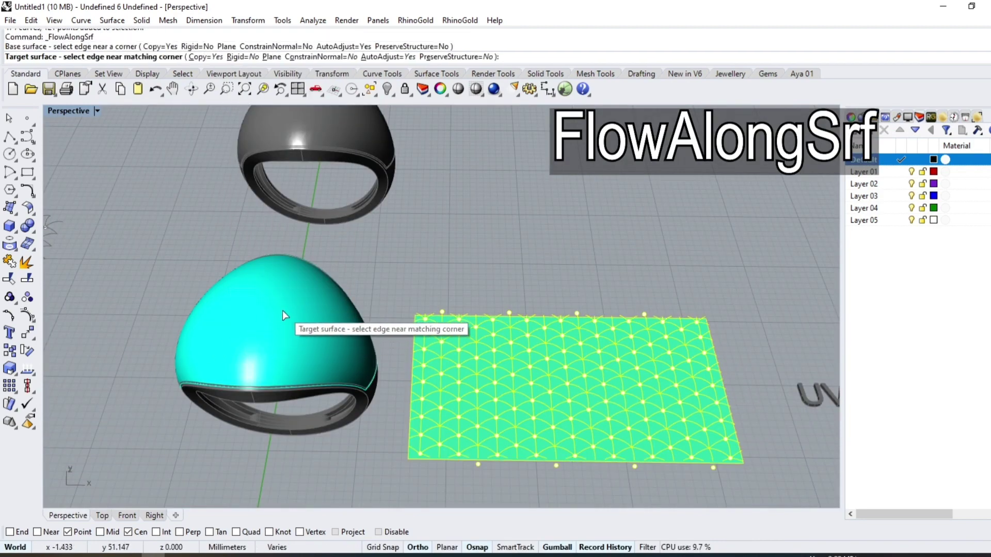
click(265, 313)
Step: Lower the pattern grid so history shifts the wrapped pattern
mouse_move(274, 383)
right_down()
mouse_move(383, 261)
mouse_move(445, 258)
mouse_move(380, 272)
mouse_move(263, 394)
right_up()
scroll(268, 377, up, 3)
scroll(590, 383, down, 2)
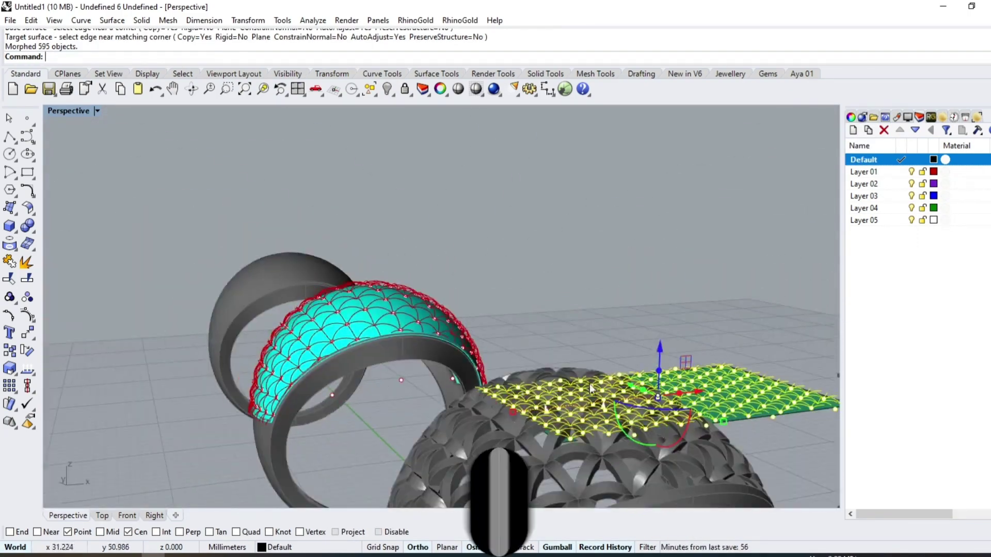
drag(662, 344, 658, 364)
Step: Nudge the pattern grid, then hide the ring's cyan top surface
key(Escape)
right_drag(500, 285, 464, 282)
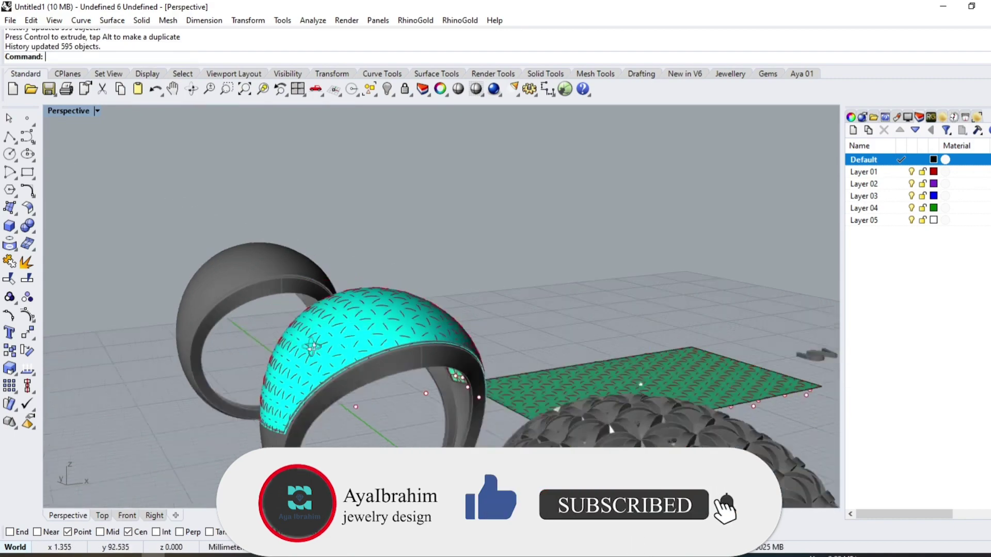
scroll(411, 373, up, 3)
click(473, 336)
click(498, 360)
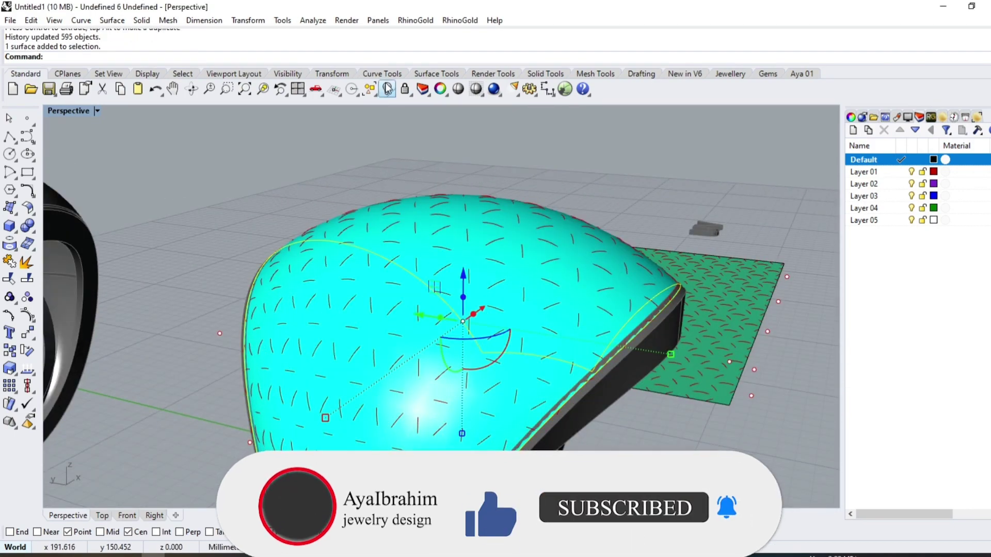
key(ctrl+h)
Step: Move the grid's pattern curves vertically to refine the wrapped lattice
scroll(444, 301, down, 5)
scroll(413, 324, up, 5)
mouse_move(413, 324)
right_down()
mouse_move(664, 280)
mouse_move(673, 354)
right_up()
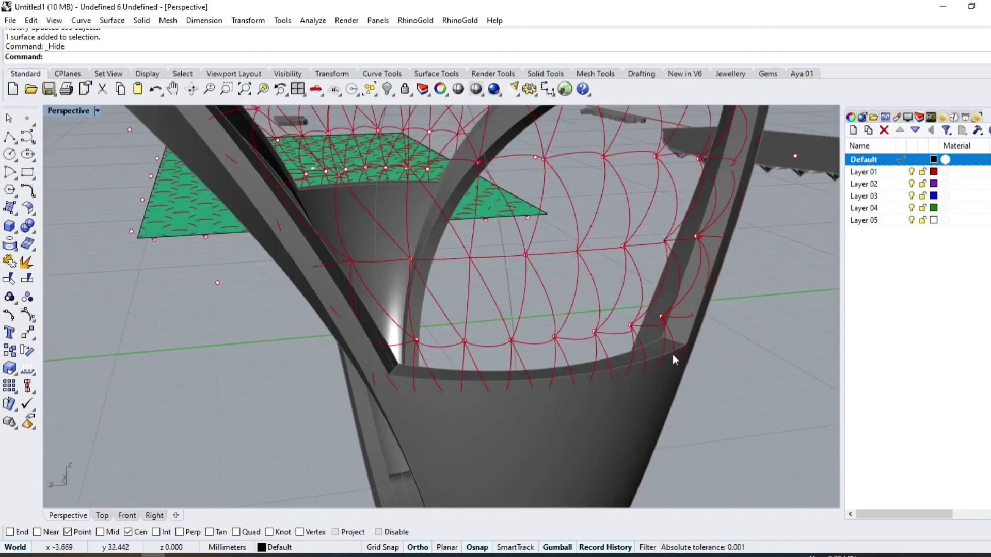
scroll(566, 376, up, 2)
drag(80, 222, 246, 302)
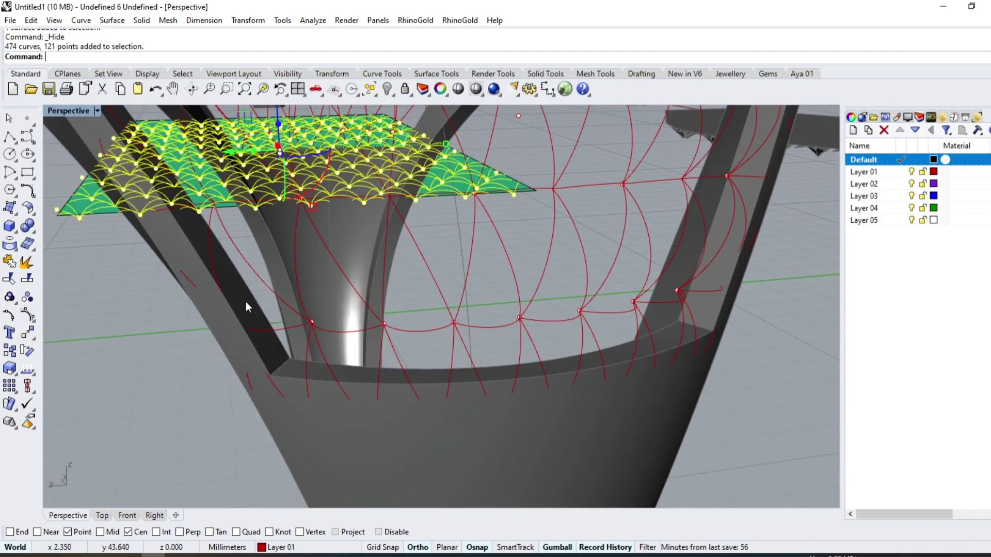
drag(279, 121, 523, 289)
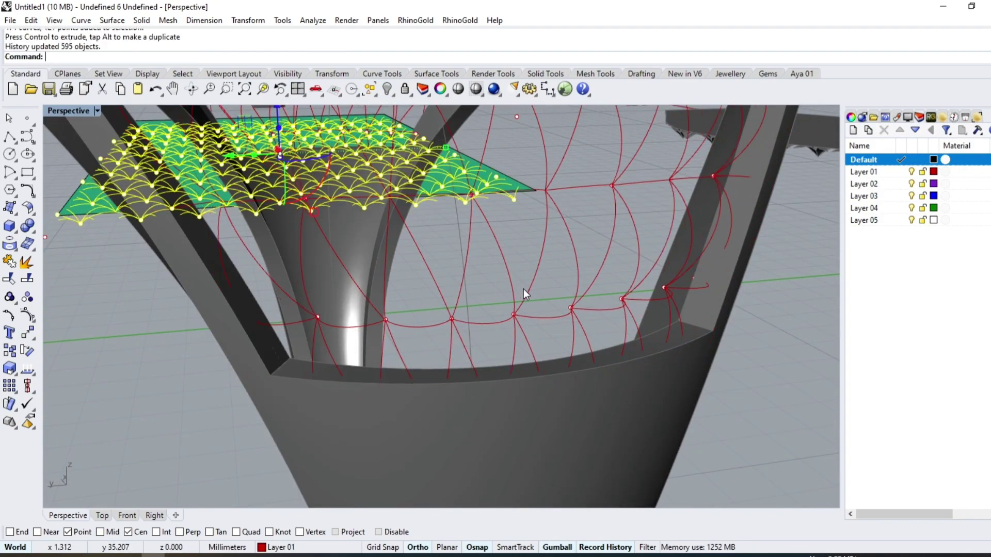
Step: Inspect the ring and select its wrapped lattice curves and points
mouse_move(523, 289)
right_down()
mouse_move(572, 381)
mouse_move(275, 287)
right_up()
scroll(572, 381, down, 5)
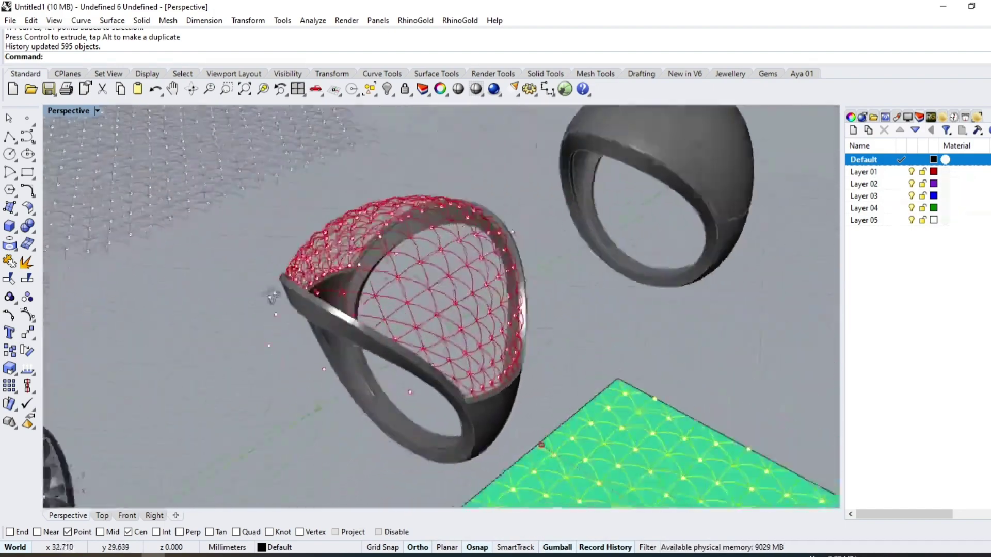
scroll(362, 342, up, 2)
scroll(420, 397, up, 4)
scroll(578, 381, down, 5)
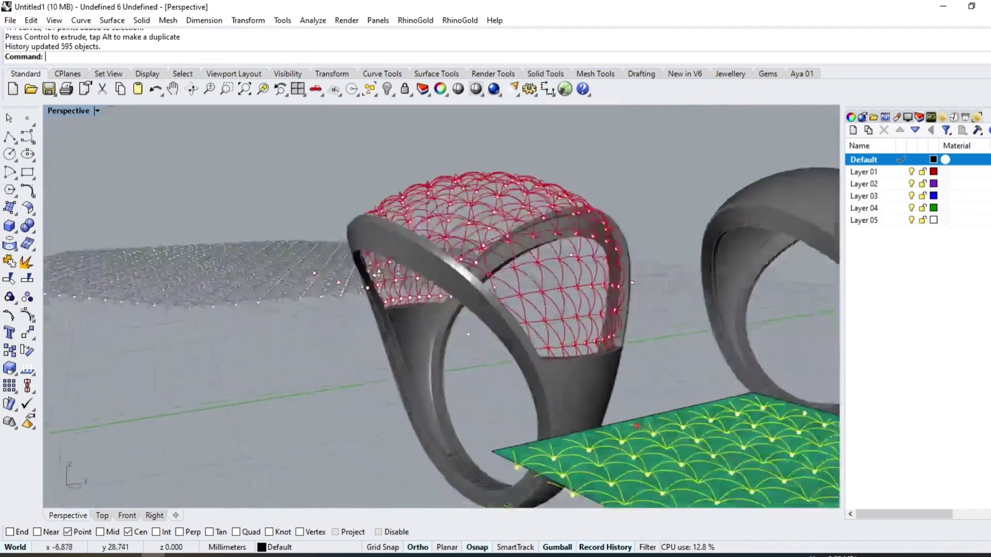
right_drag(578, 381, 408, 243)
scroll(408, 244, up, 2)
click(408, 243)
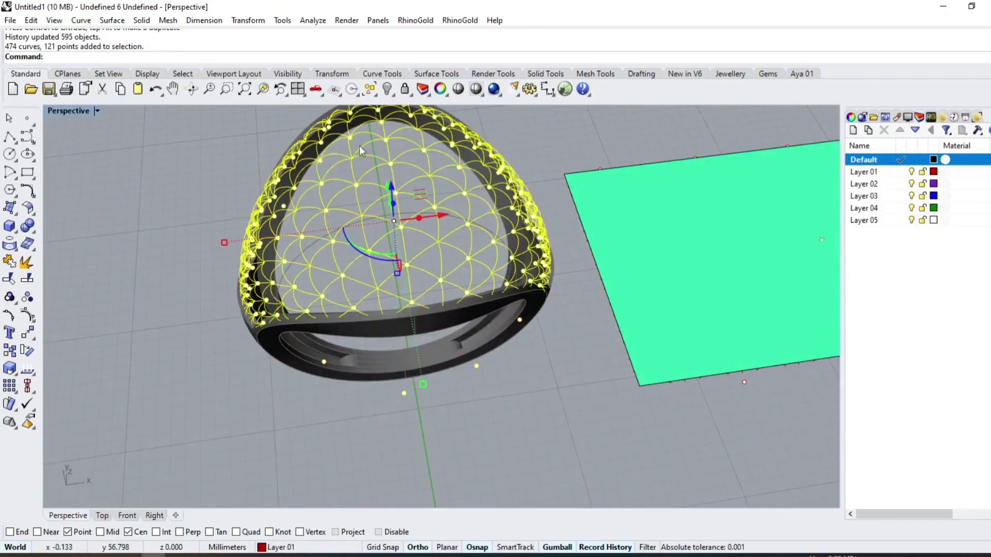
Step: Pipe the lattice curves at 0.3 diameter with round caps; move the hexagon mesh 80 mm left
click(14, 238)
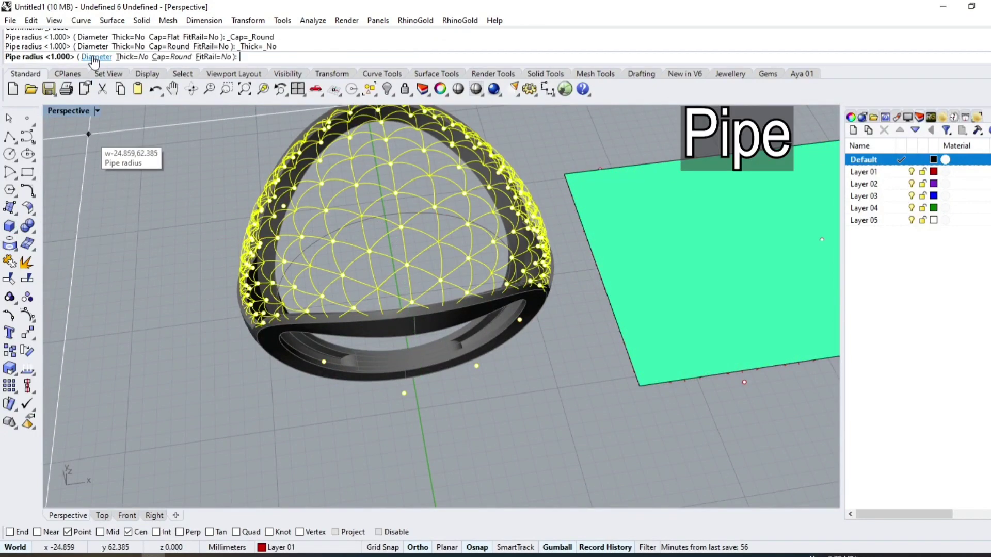
click(95, 56)
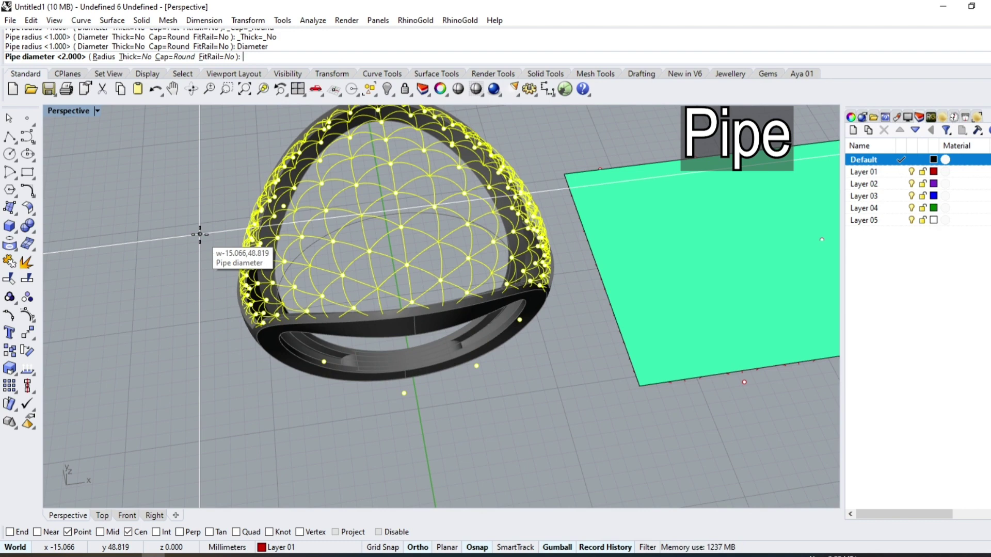
text(.3)
key(Return)
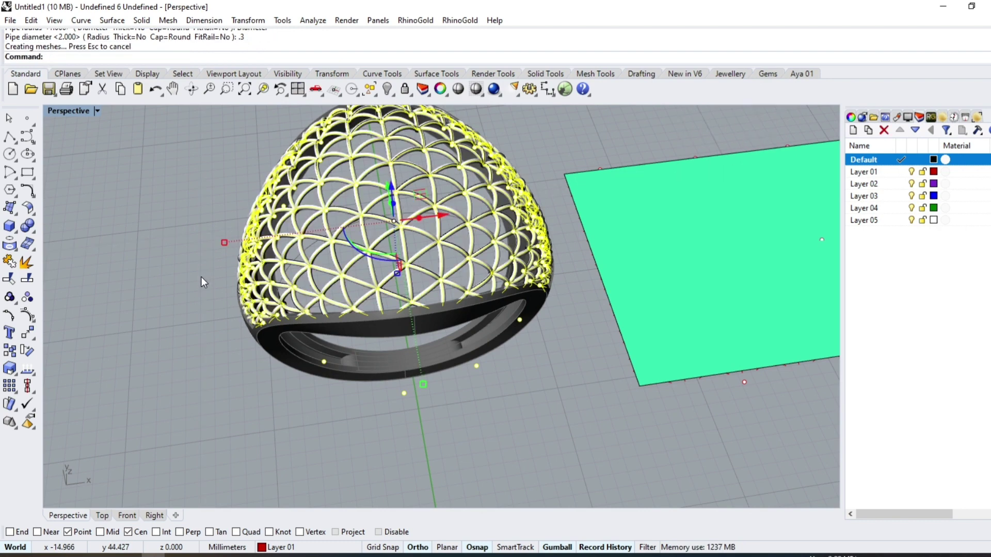
mouse_move(201, 236)
right_down()
mouse_move(268, 155)
mouse_move(638, 355)
mouse_move(469, 349)
right_up()
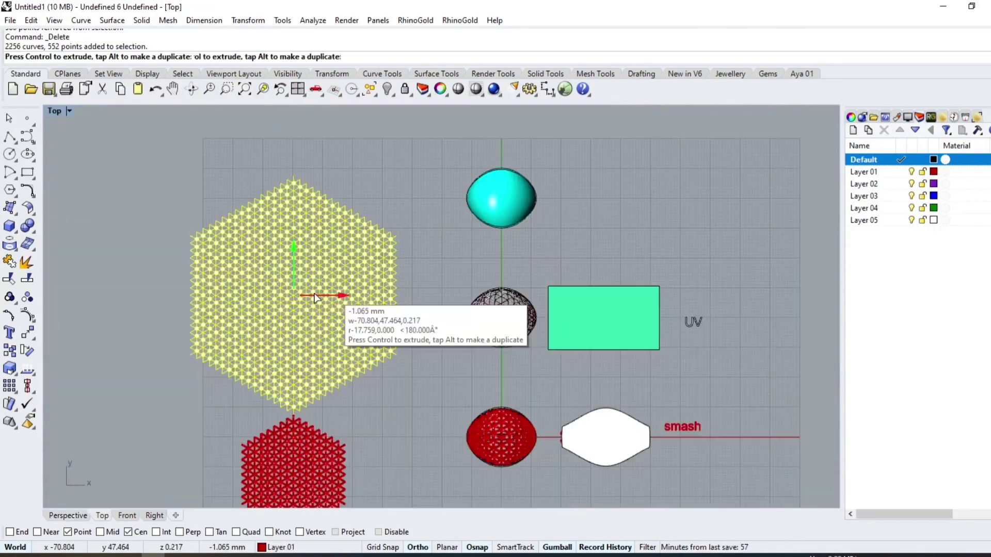
mouse_move(332, 294)
mouse_down()
mouse_move(151, 294)
mouse_move(101, 308)
mouse_up()
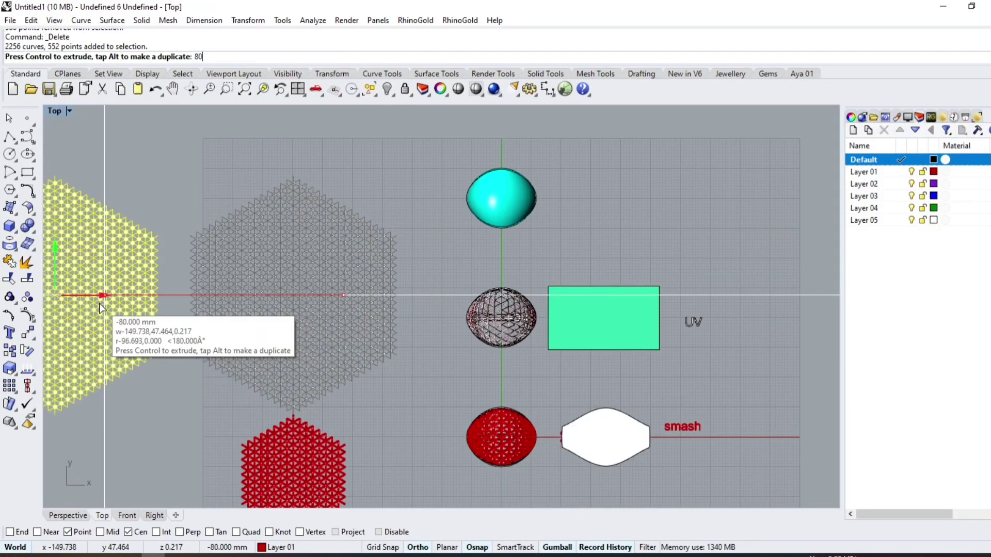
Step: Place a 'squish' text label beside the cyan ring surface
text(s)
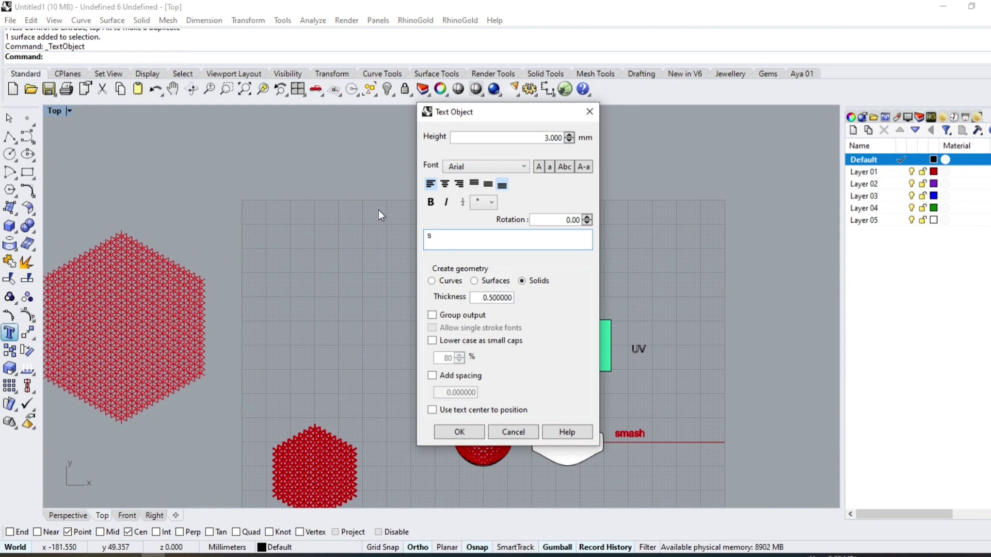
text(qui)
text(sh)
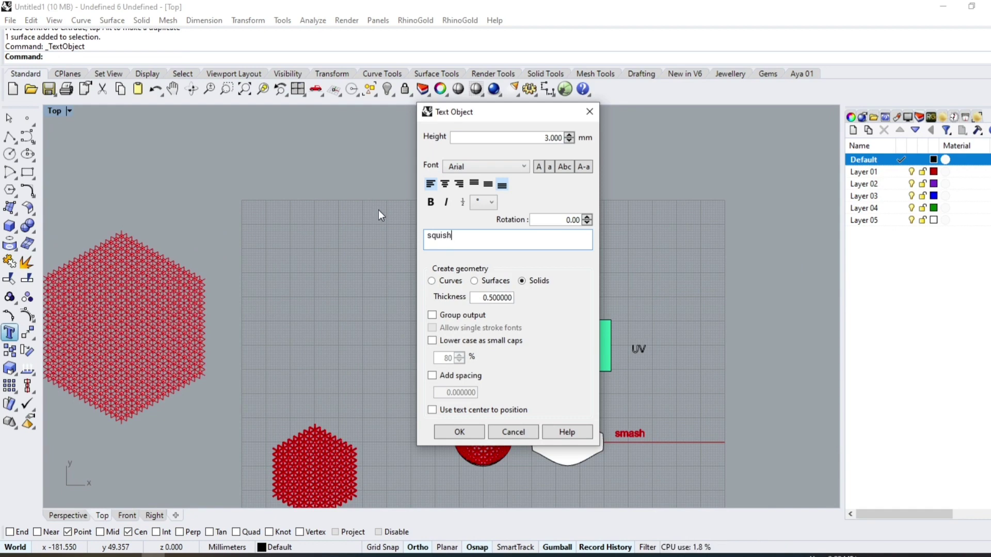
click(460, 432)
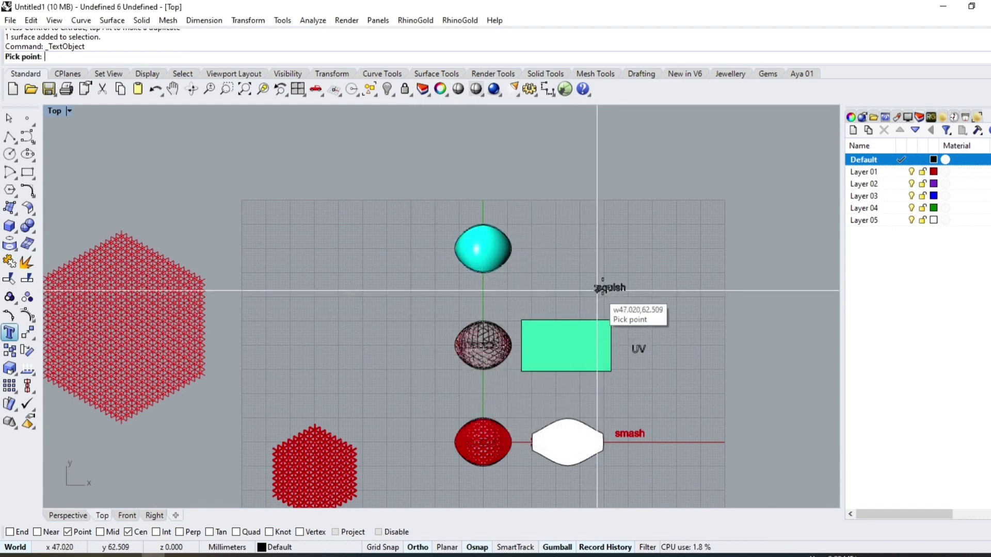
scroll(637, 243, up, 3)
click(639, 240)
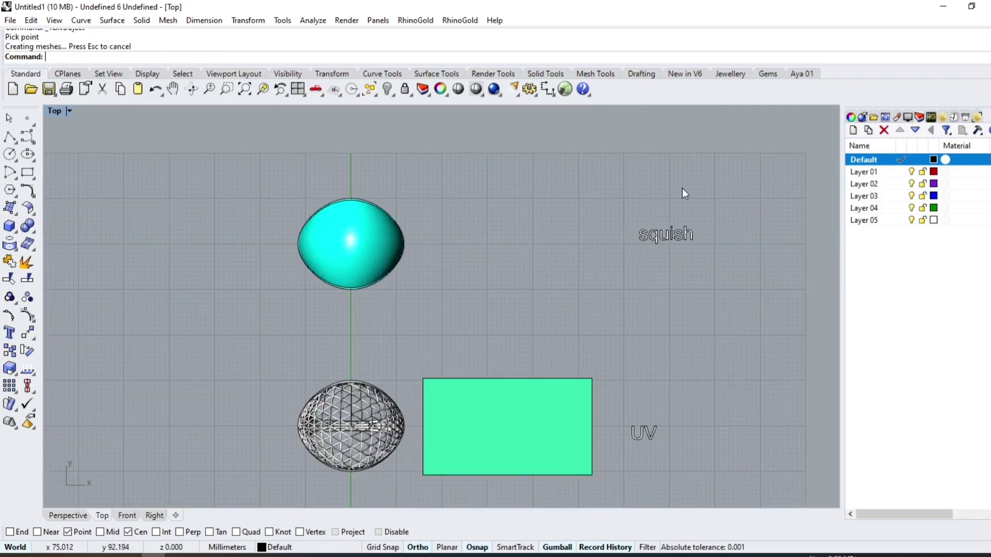
Step: In a maximized Perspective view, move the cyan surface 28.861 mm left
key(ctrl+F4)
click(346, 290)
drag(346, 290, 231, 290)
scroll(277, 385, up, 3)
scroll(246, 319, up, 2)
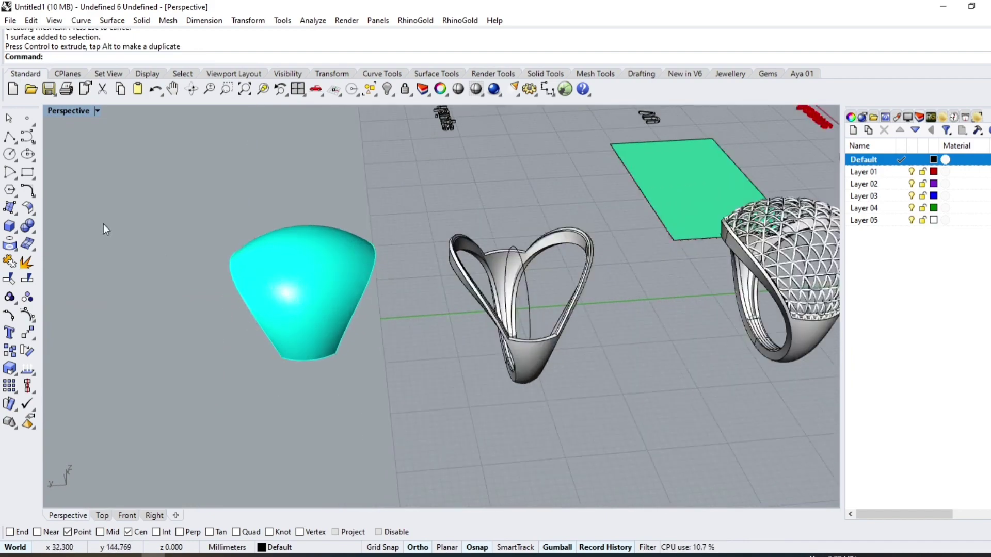
Step: Duplicate the cyan surface's border as a curve with DupBorder
click(13, 250)
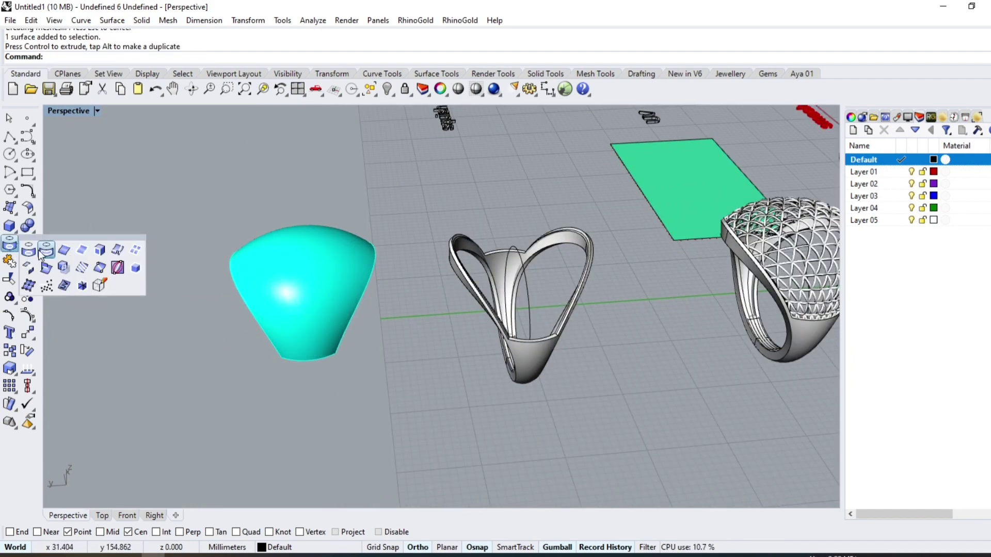
click(72, 254)
click(279, 285)
key(Return)
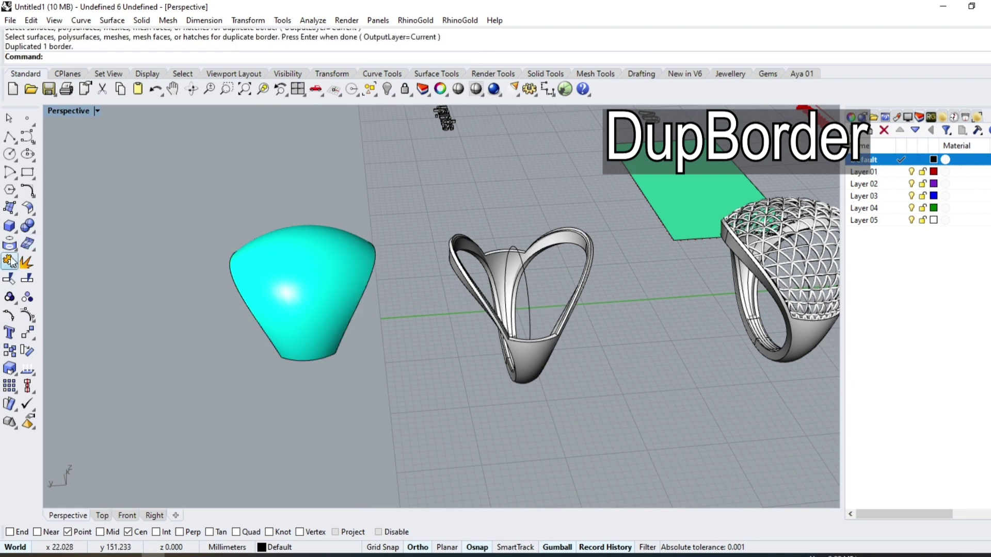
Step: Extract an isocurve across the surface top, snapping to a quadrant point
click(15, 252)
click(118, 251)
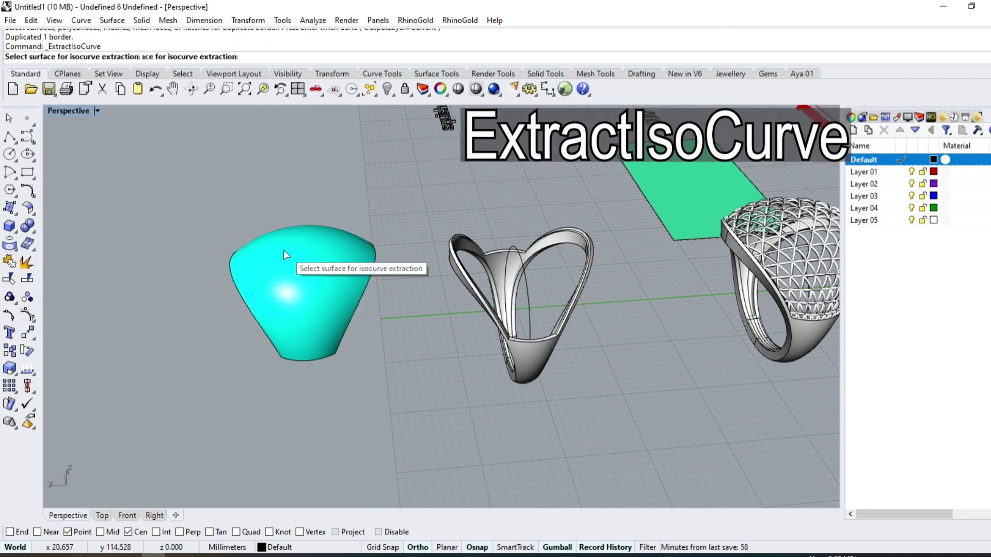
click(282, 256)
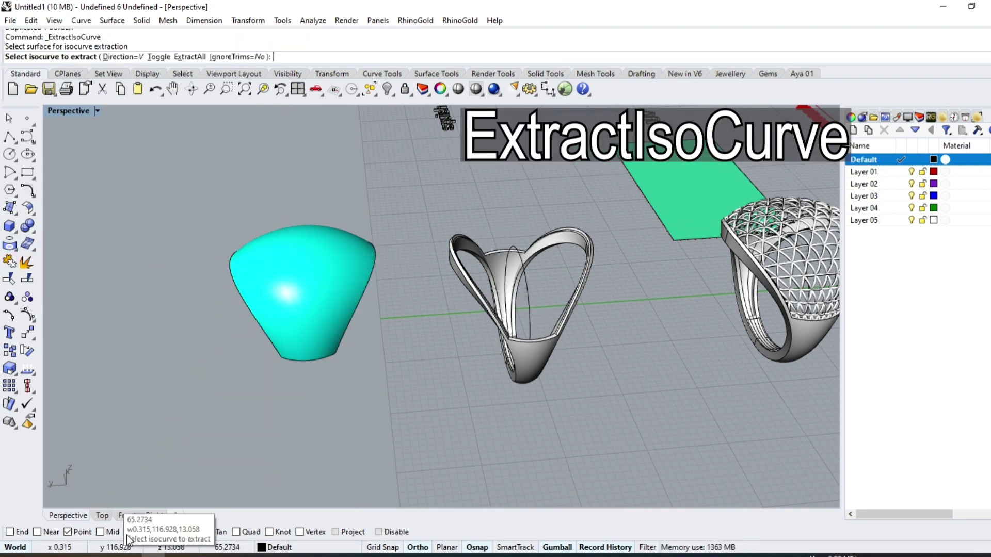
click(259, 533)
click(230, 261)
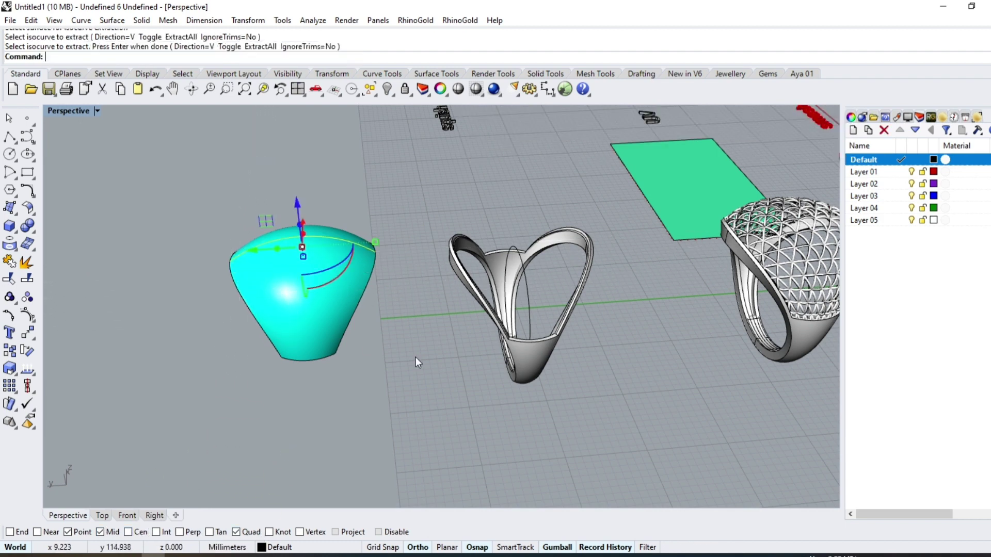
key(Return)
Step: Delete the cyan surface, leaving only the border and isocurve
right_drag(415, 357, 344, 321)
click(322, 282)
mouse_move(322, 280)
right_down()
mouse_move(349, 364)
mouse_move(324, 329)
mouse_move(338, 329)
right_up()
key(Delete)
Step: Explode the border curve into 12 segments and deselect a side segment
click(338, 329)
scroll(212, 274, up, 2)
click(27, 262)
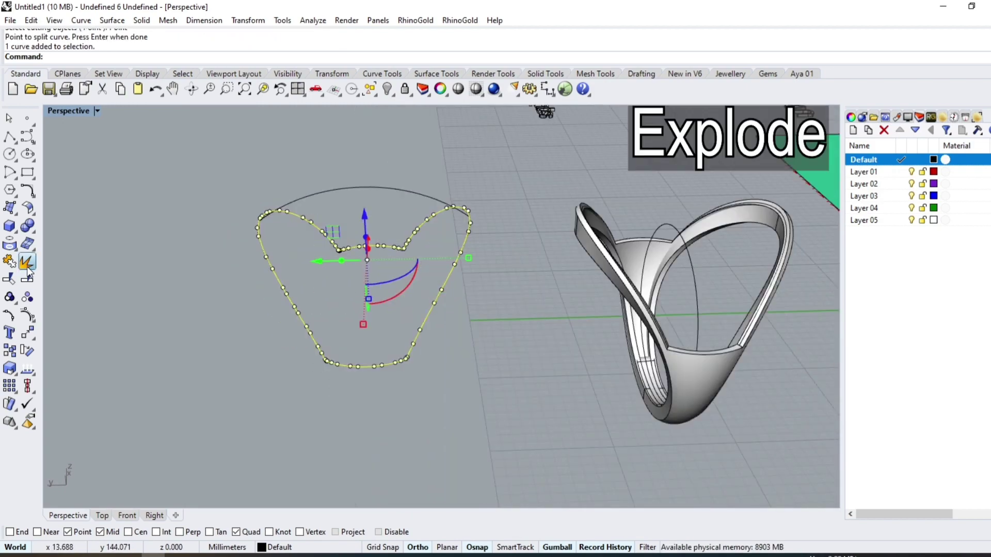
ctrl+click(295, 296)
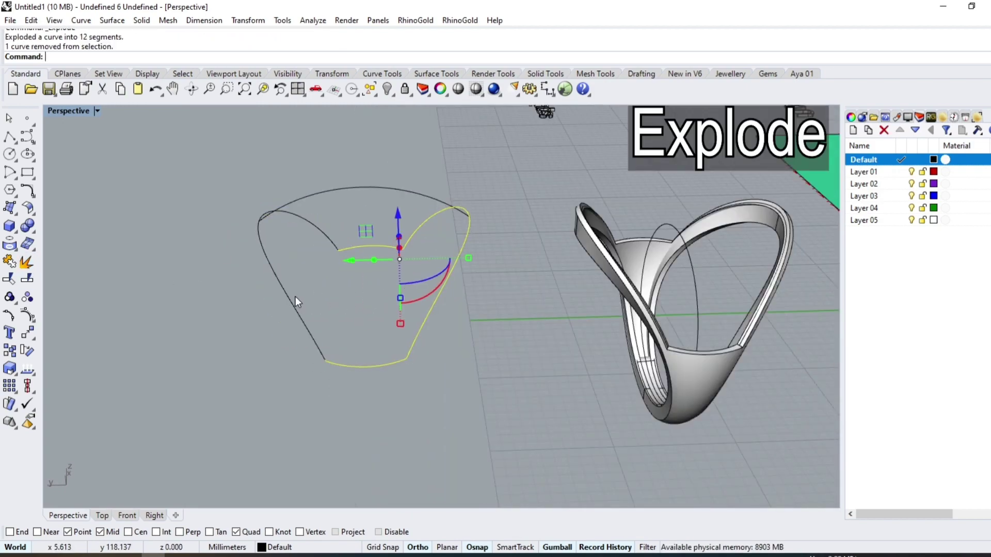
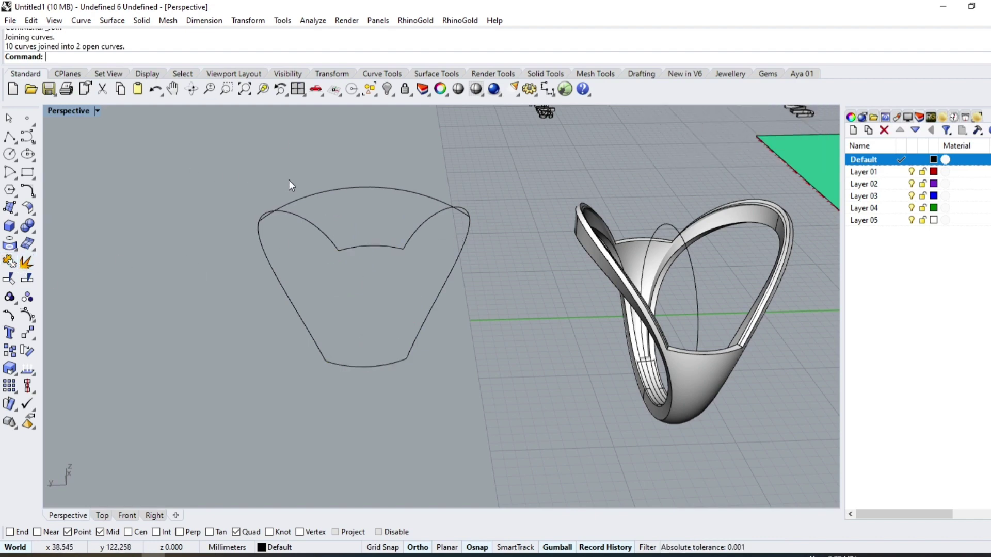
Step: Build a Sweep2 surface with both side curves as rails and the middle, top and bottom cross-sections
click(333, 333)
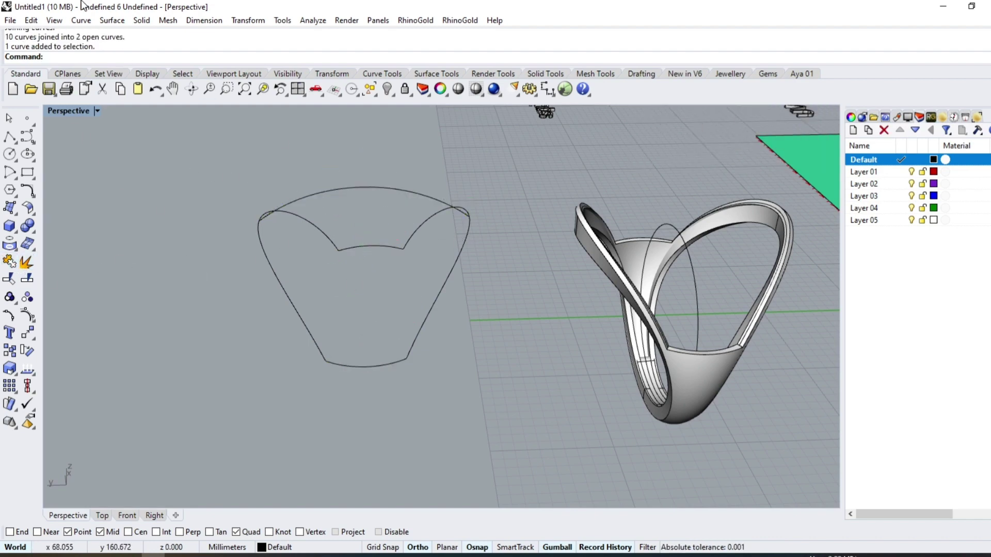
click(112, 20)
click(149, 77)
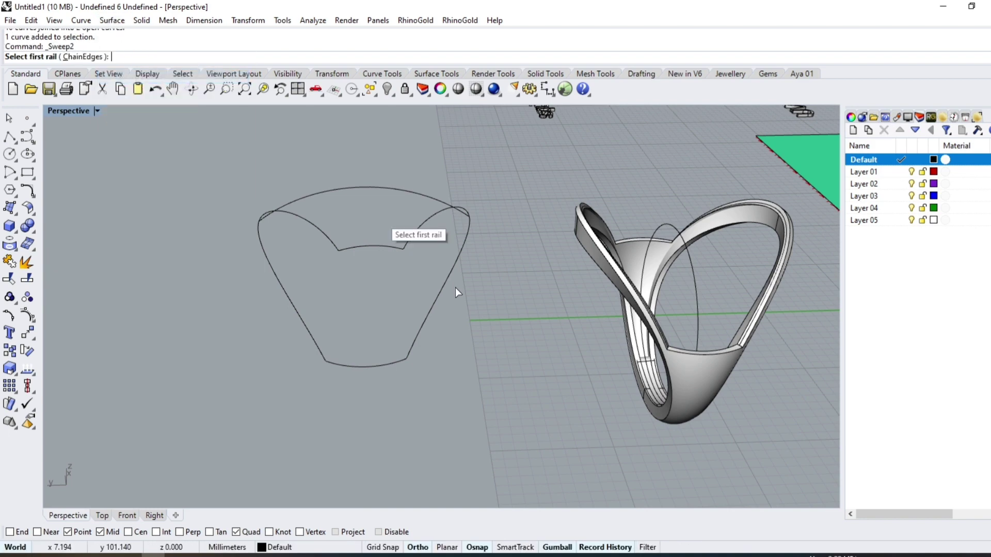
click(446, 291)
click(291, 296)
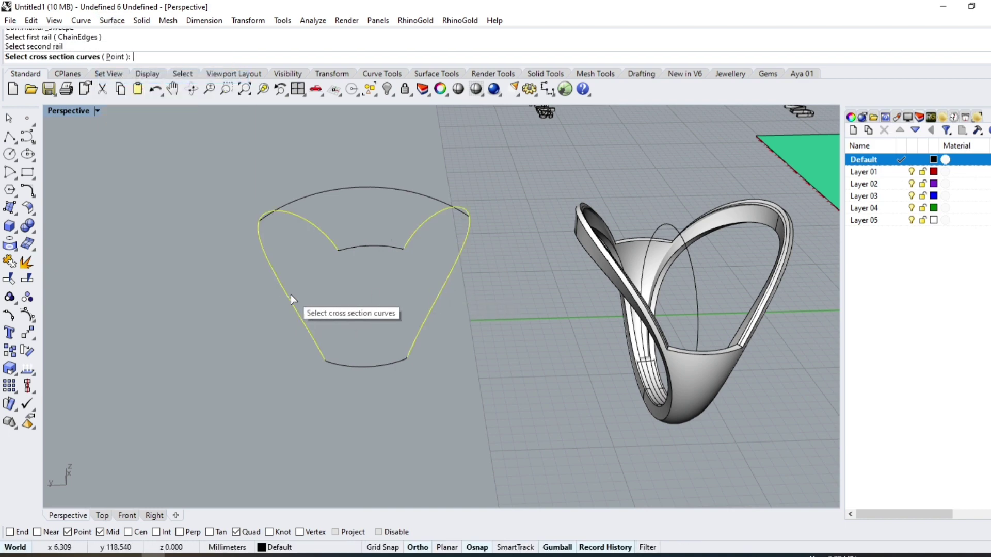
click(368, 250)
click(363, 194)
click(369, 365)
key(Return)
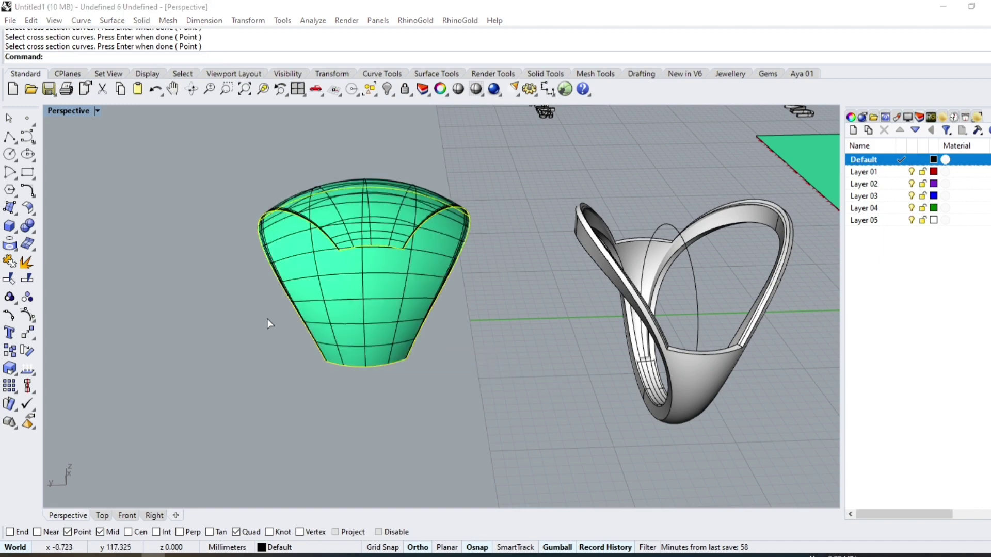
key(Return)
Step: Select the dome's bottom edge curves, choosing the curves over the overlapping polysurface
right_drag(201, 280, 268, 290)
scroll(253, 225, up, 5)
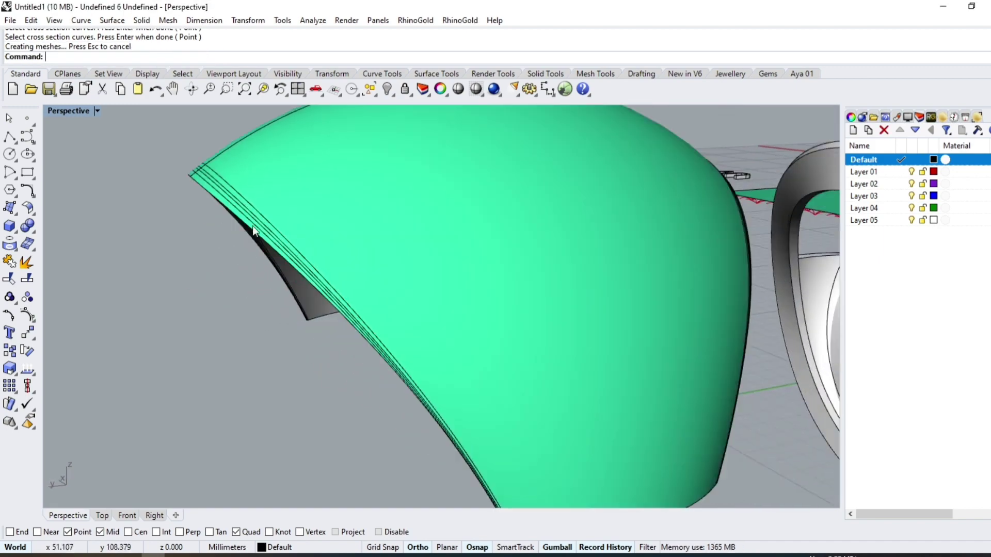
scroll(241, 218, down, 3)
right_drag(524, 416, 473, 423)
click(473, 423)
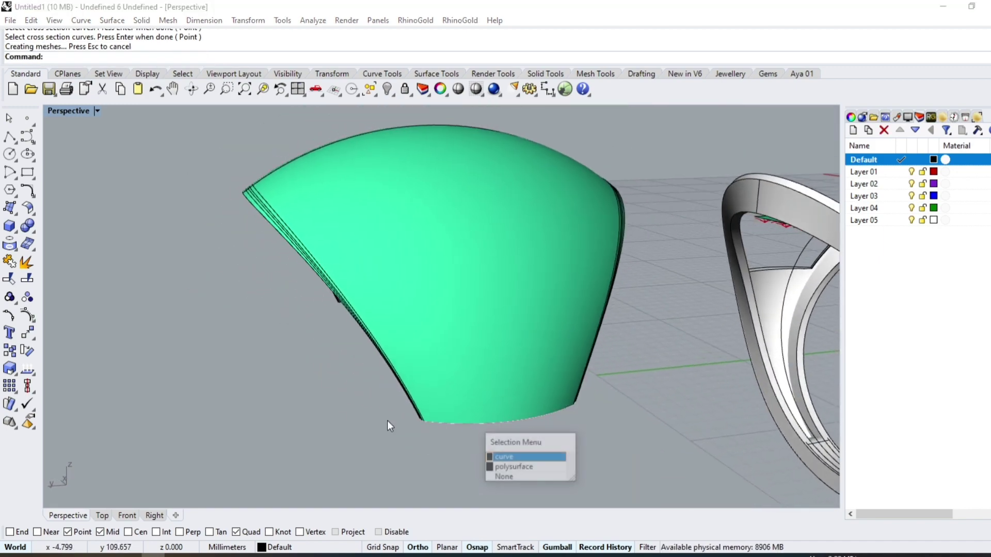
click(503, 453)
click(336, 292)
click(408, 310)
scroll(79, 265, down, 3)
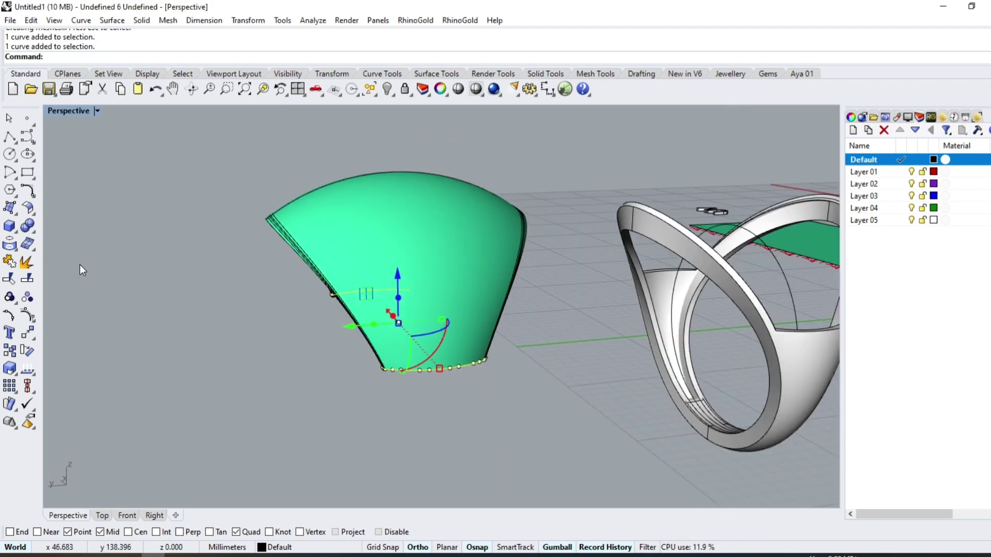
Step: Rebuild the selected edge curves to 4 points, degree 3 with Delete input, and inspect the reshaped dome
click(32, 195)
click(188, 215)
click(624, 221)
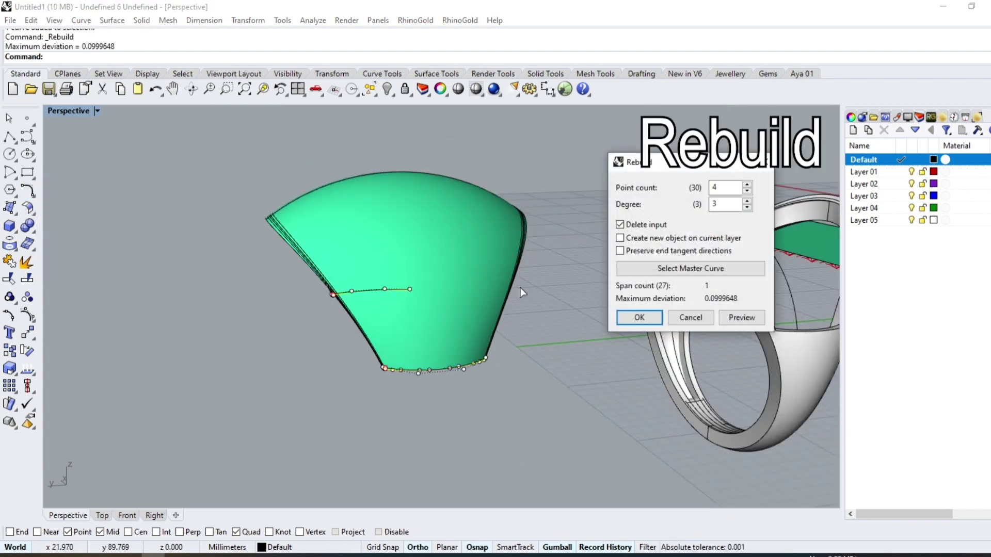
click(637, 316)
right_drag(425, 264, 397, 360)
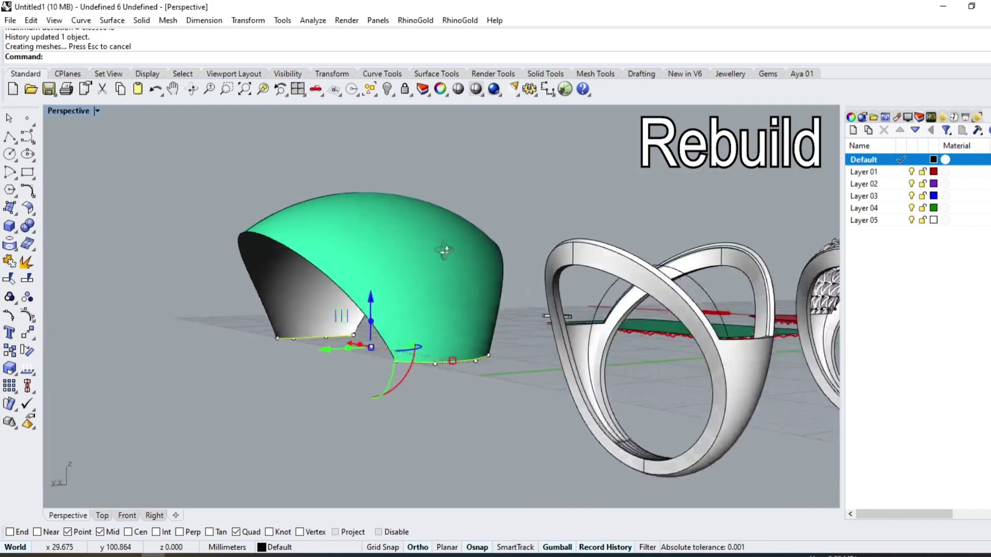
scroll(492, 289, down, 5)
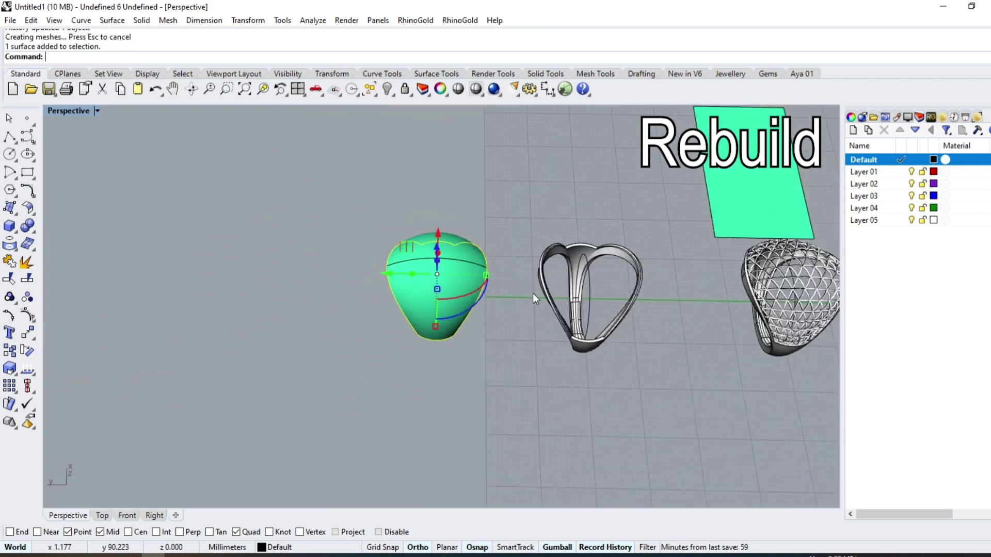
mouse_move(533, 299)
right_down()
mouse_move(406, 297)
mouse_move(531, 300)
mouse_move(488, 316)
mouse_move(452, 273)
right_up()
text(SquishBack)
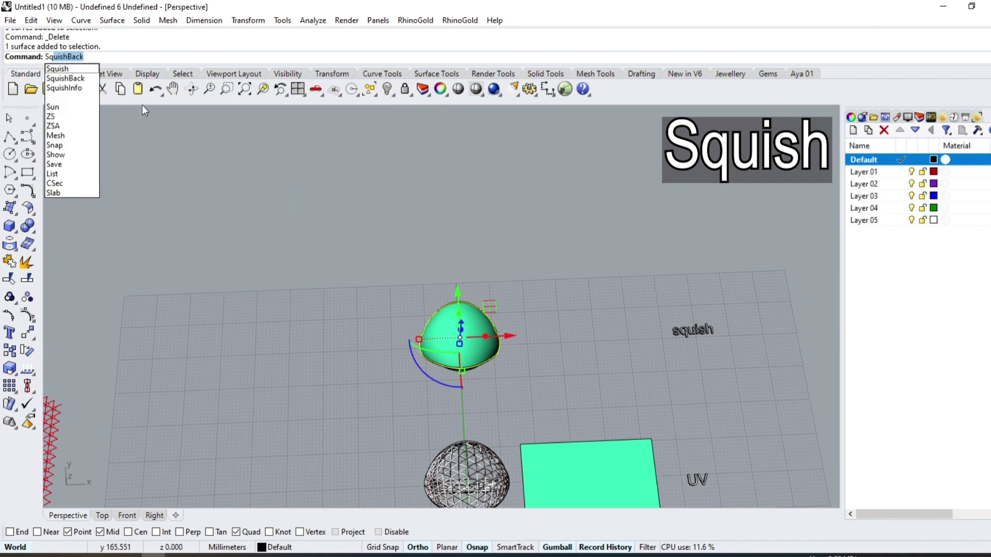
Step: Squish the green dome flat, giving 4.56% average compression and 3.66% expansion
click(73, 72)
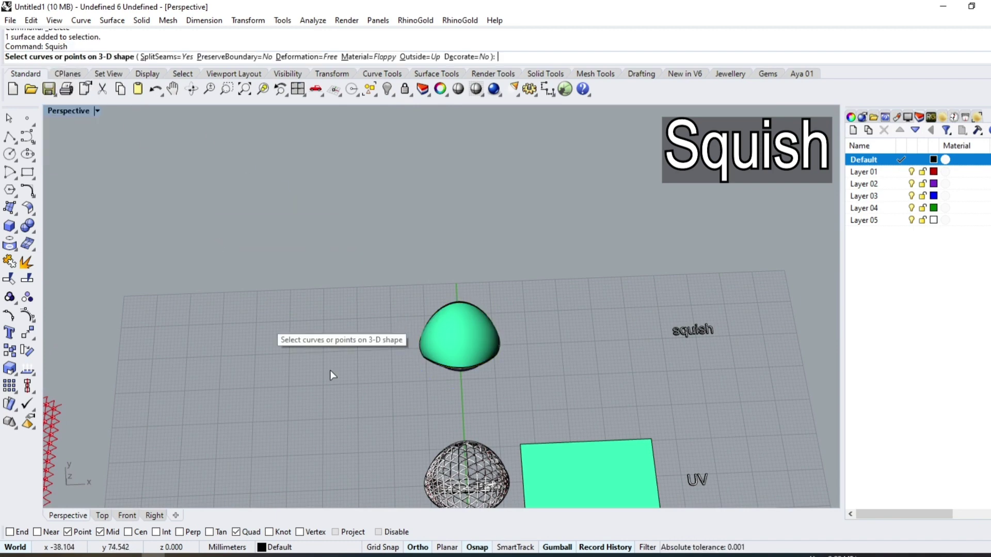
click(448, 336)
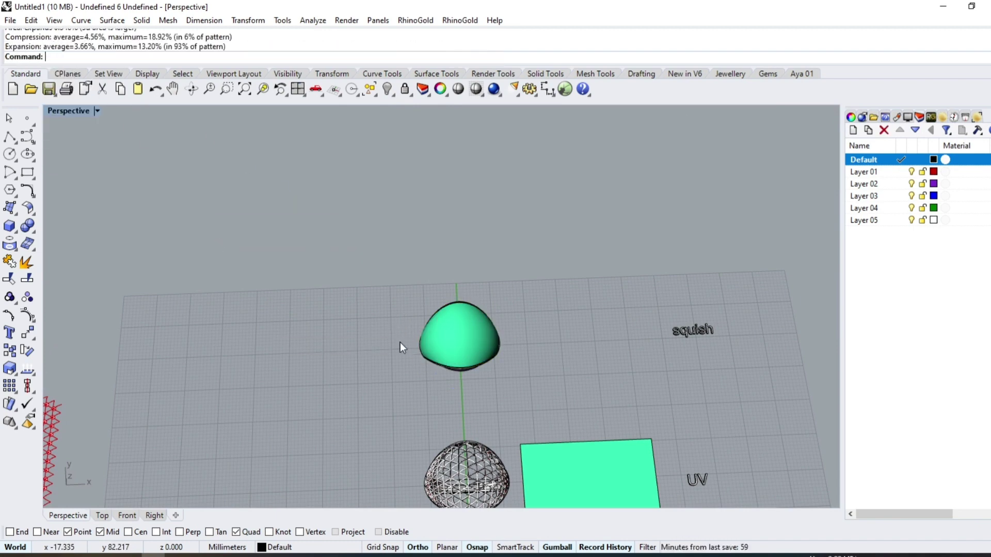
scroll(405, 276, down, 3)
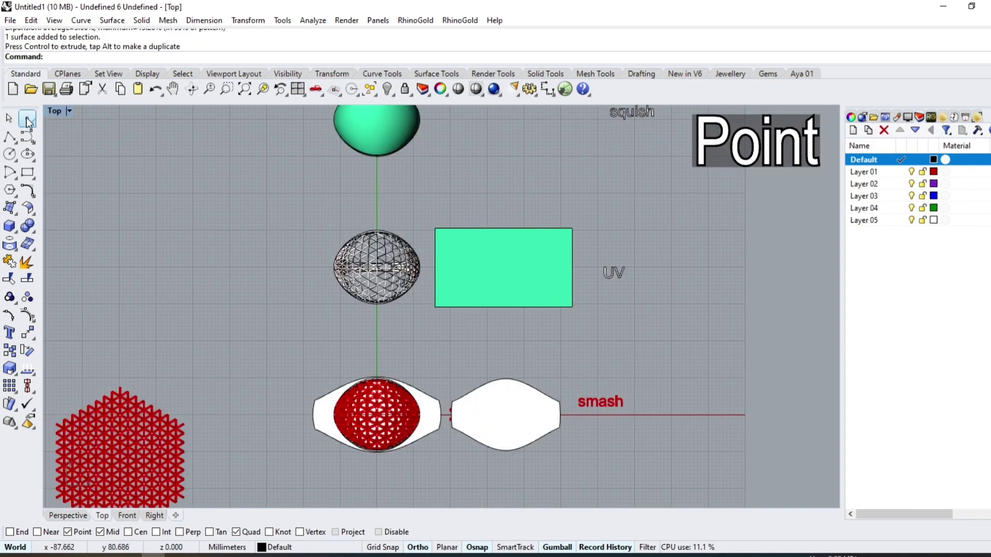
Step: Place a point at the origin and move the base surface up near the green dome
click(27, 117)
text(0)
key(Return)
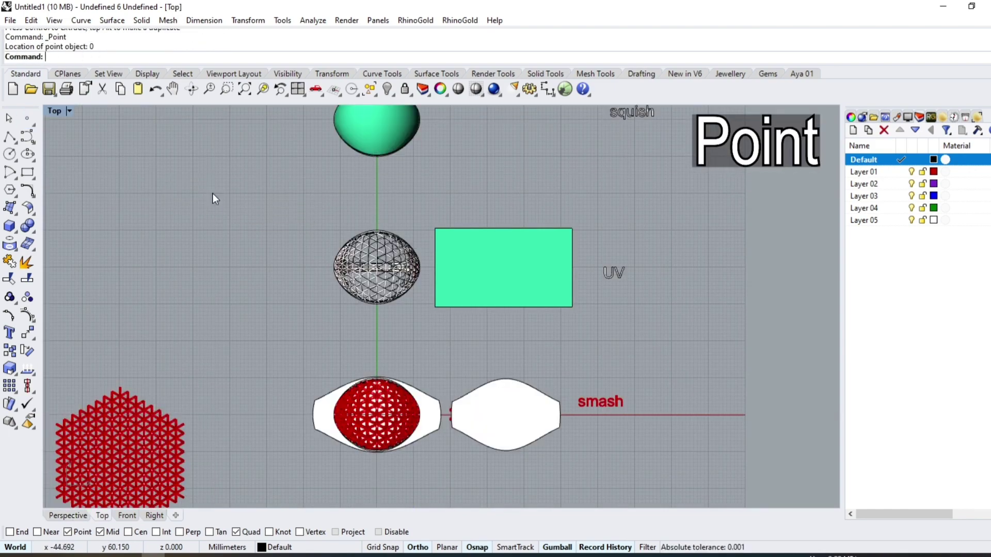
click(68, 515)
mouse_move(340, 351)
right_down()
mouse_move(501, 444)
mouse_move(450, 371)
right_up()
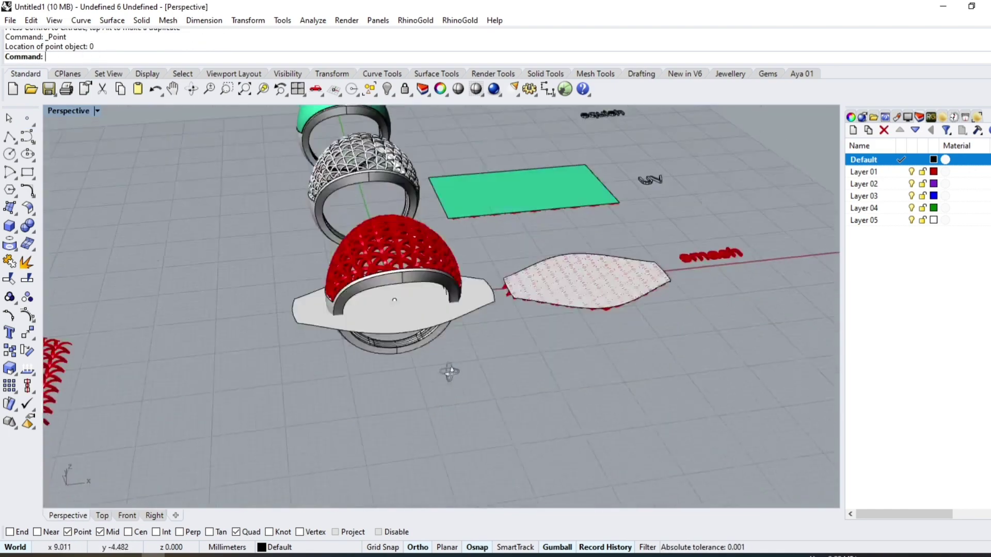
scroll(419, 292, up, 2)
scroll(395, 287, up, 2)
click(390, 281)
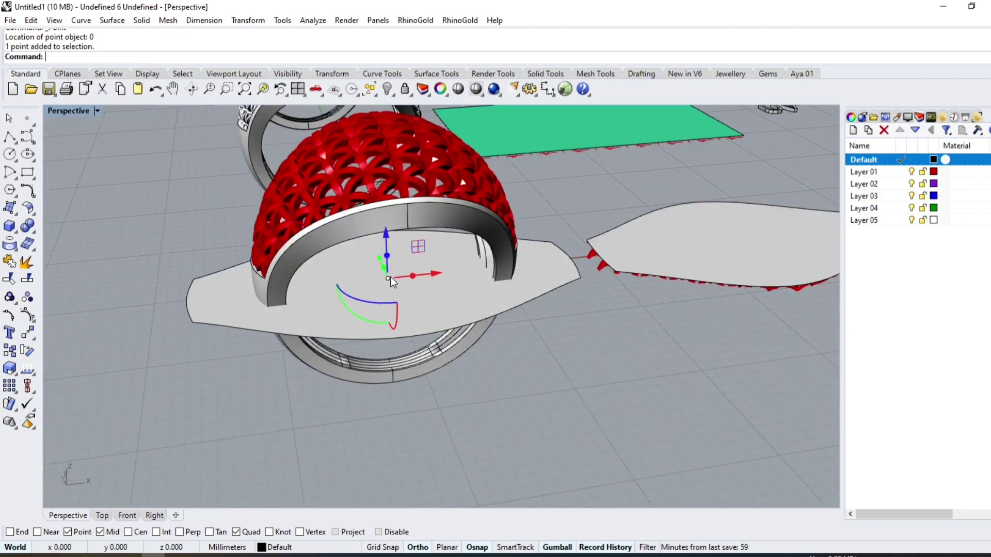
shift+click(405, 300)
scroll(408, 310, down, 3)
scroll(413, 331, down, 2)
scroll(415, 337, down, 1)
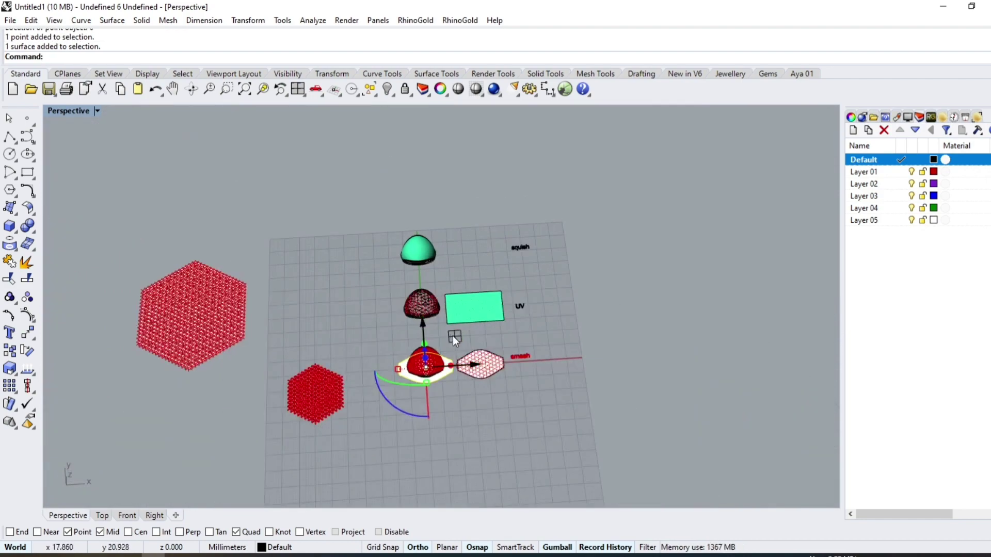
drag(453, 337, 493, 225)
Step: In Top view, move the red hexagonal lattice 100 mm along the Y axis
click(102, 516)
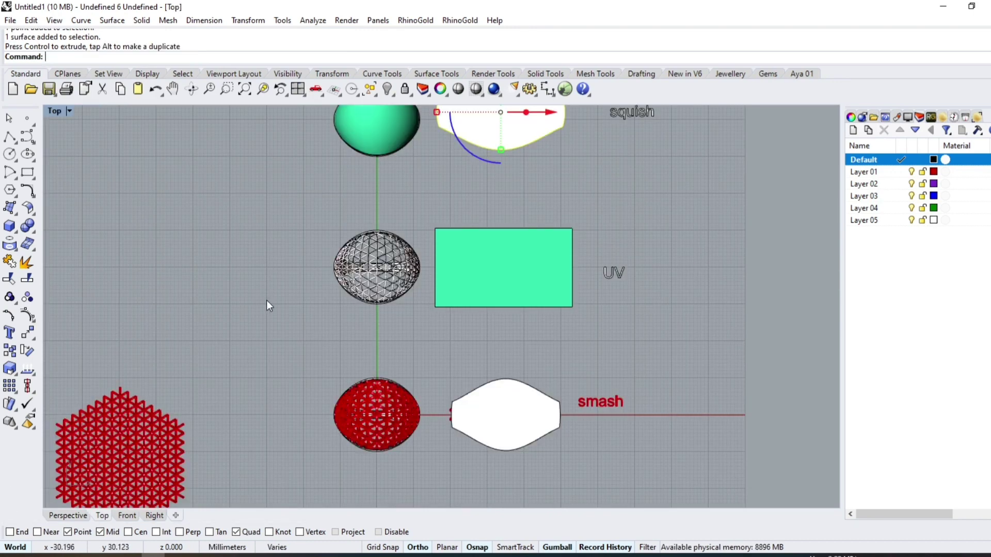
scroll(371, 365, down, 2)
scroll(420, 247, down, 2)
scroll(420, 246, up, 3)
scroll(308, 424, up, 3)
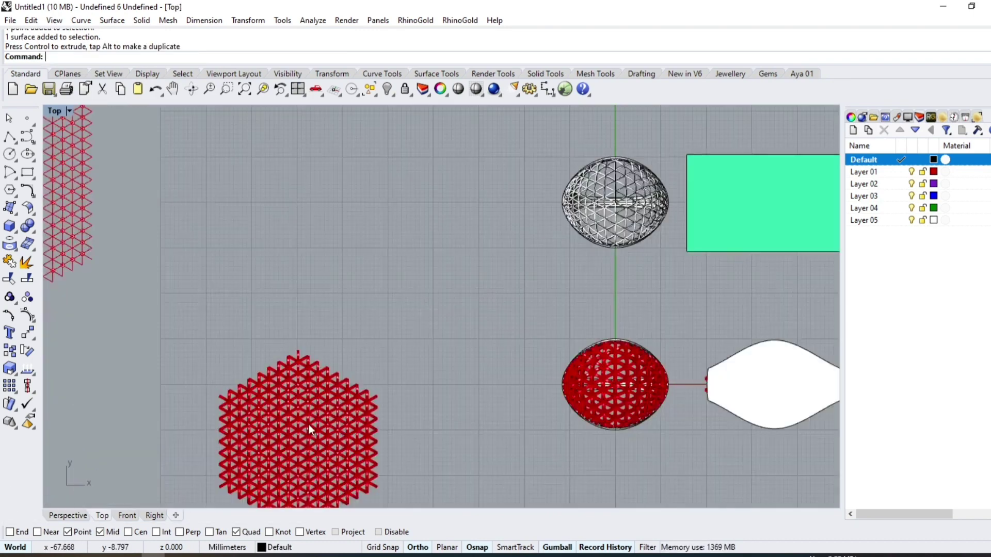
click(308, 425)
scroll(247, 417, down, 3)
scroll(246, 417, down, 2)
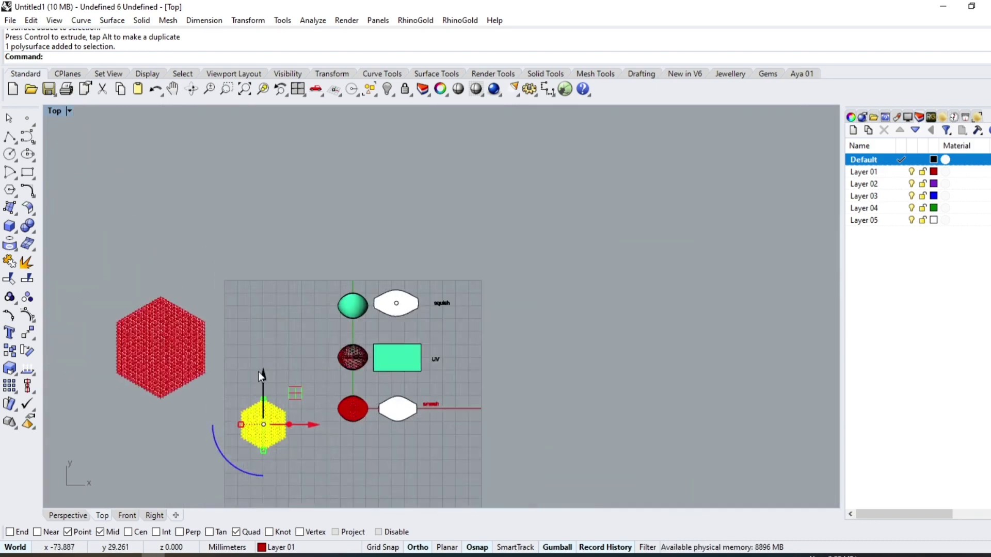
drag(263, 371, 281, 253)
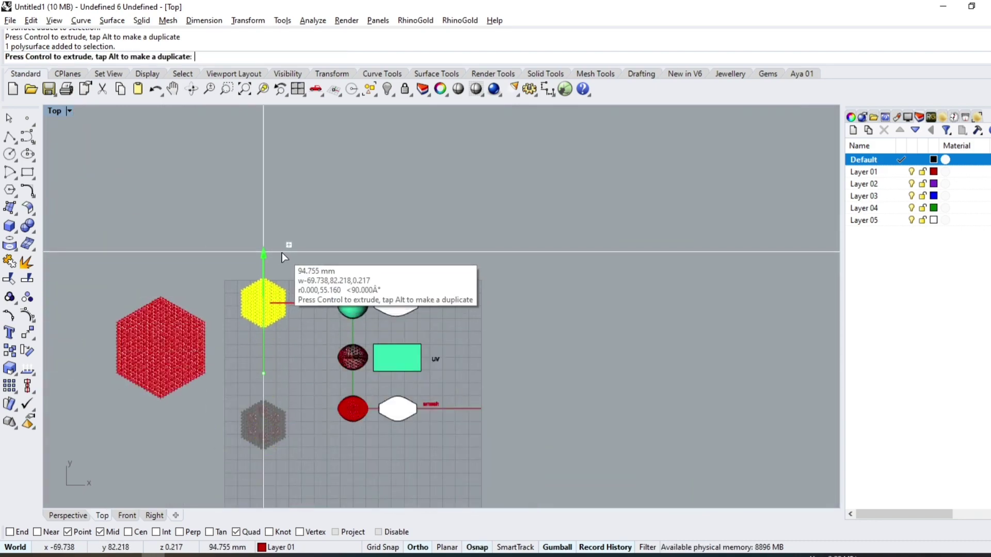
text(100)
key(Return)
scroll(268, 298, up, 3)
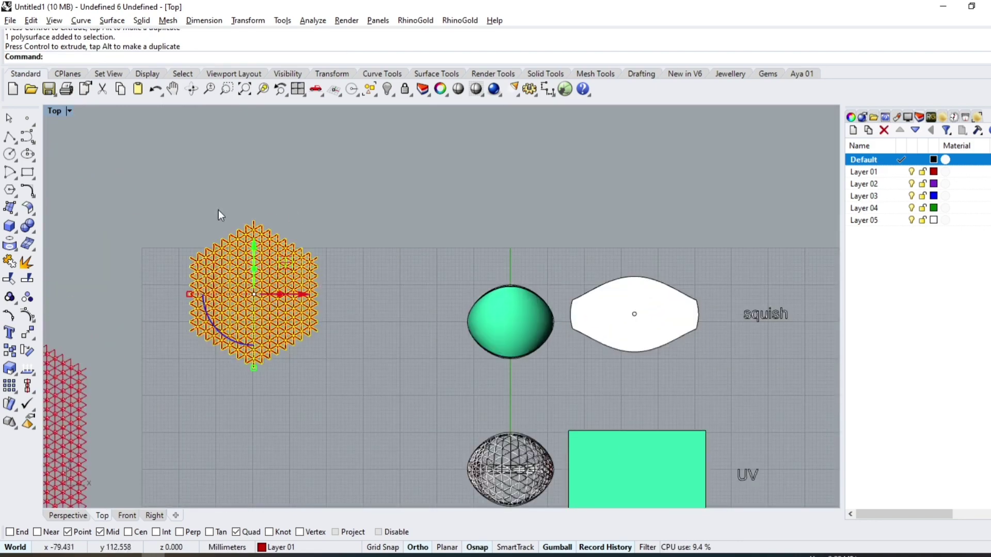
Step: Duplicate the red lattice's borders as curves and delete the lattice solid
click(14, 248)
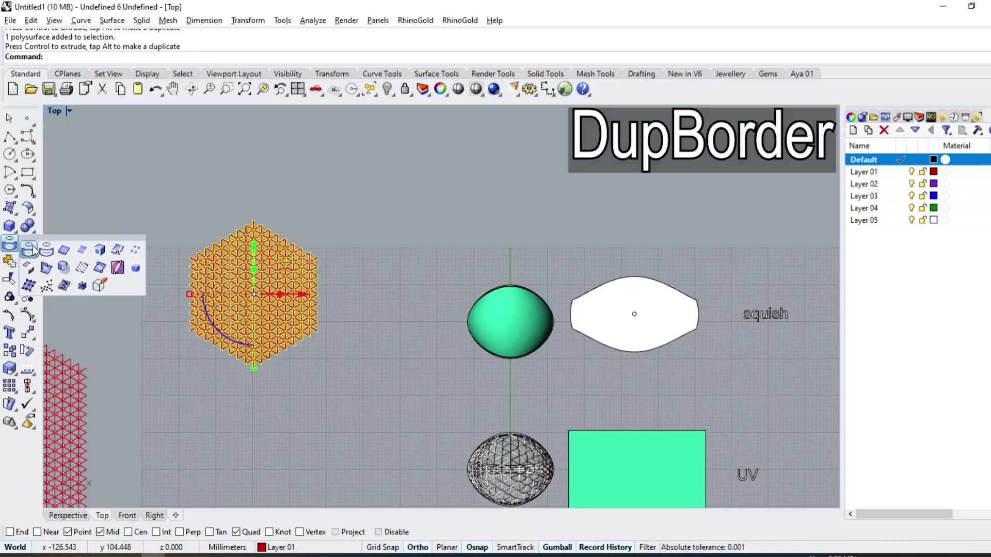
click(83, 250)
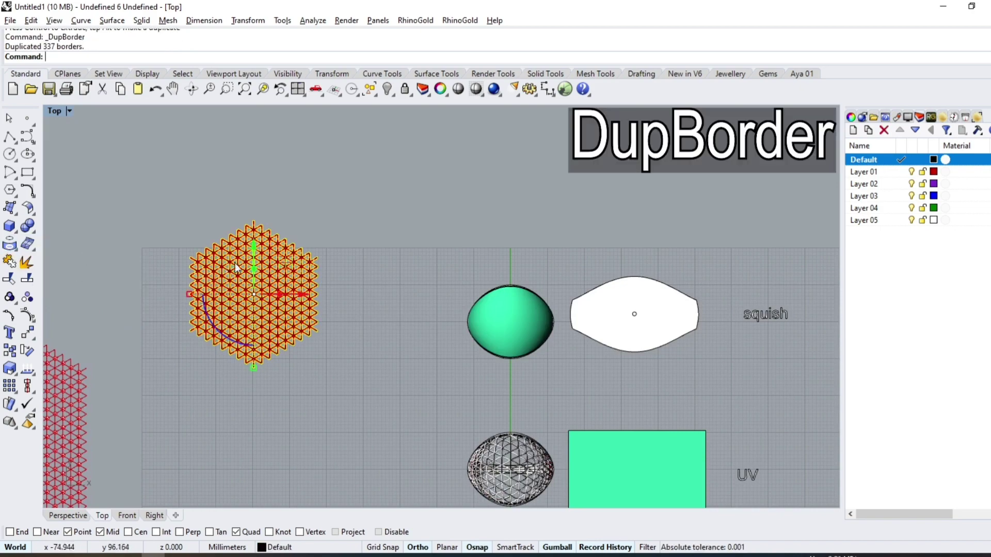
click(235, 267)
scroll(249, 245, up, 5)
scroll(343, 162, up, 3)
scroll(278, 234, up, 2)
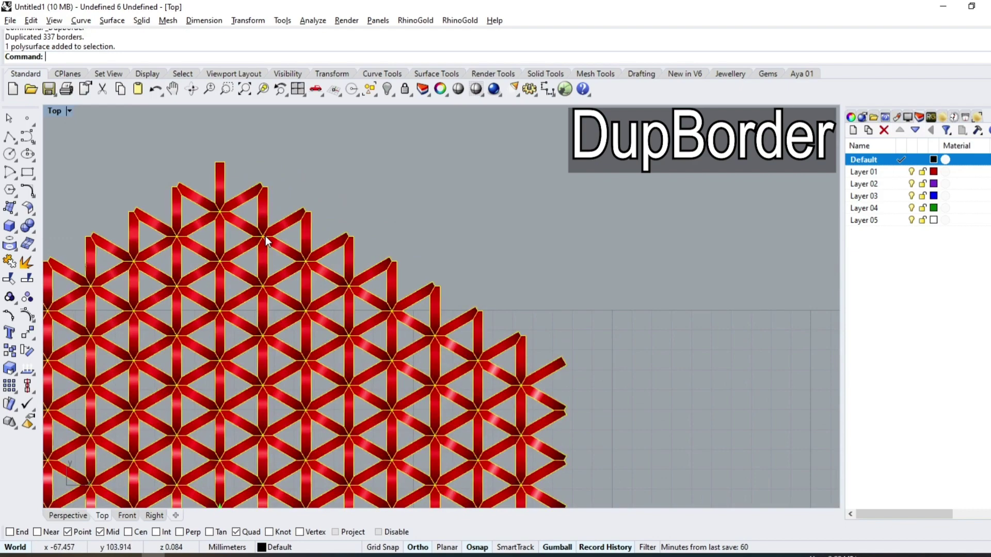
key(Delete)
Step: Select all 337 lattice curves and move them over the flattened outline
scroll(336, 232, down, 8)
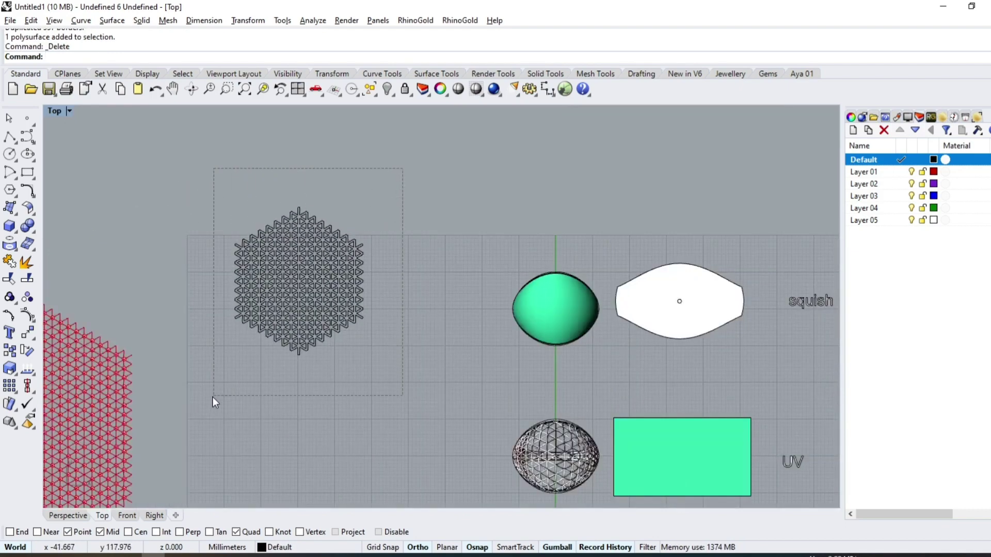
drag(213, 397, 213, 397)
scroll(308, 271, up, 5)
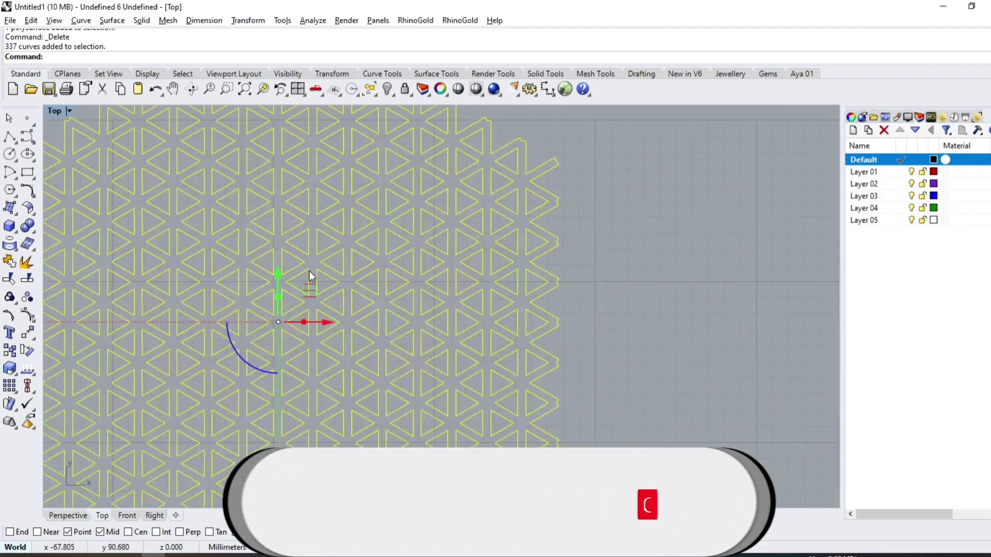
scroll(308, 272, down, 3)
scroll(290, 297, down, 2)
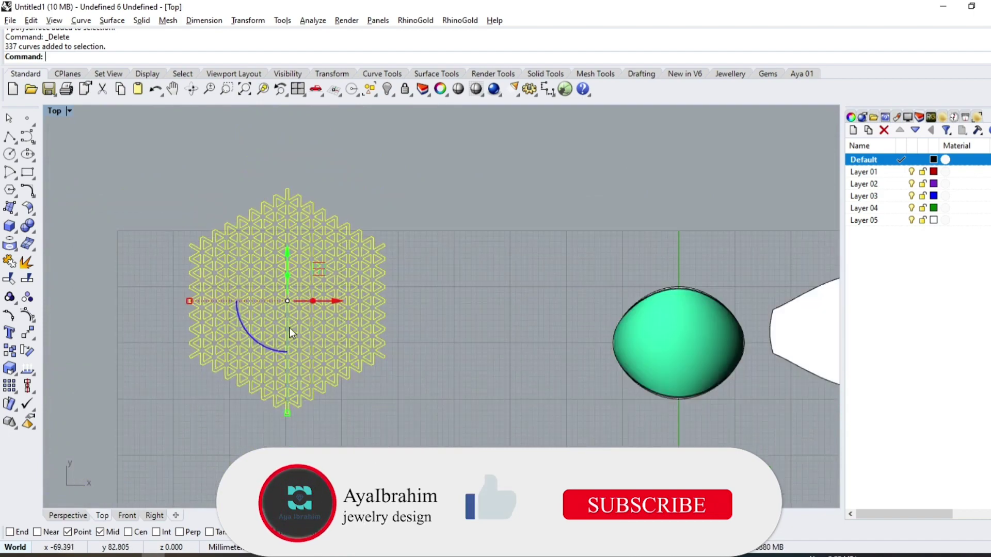
scroll(249, 317, down, 1)
drag(279, 305, 752, 330)
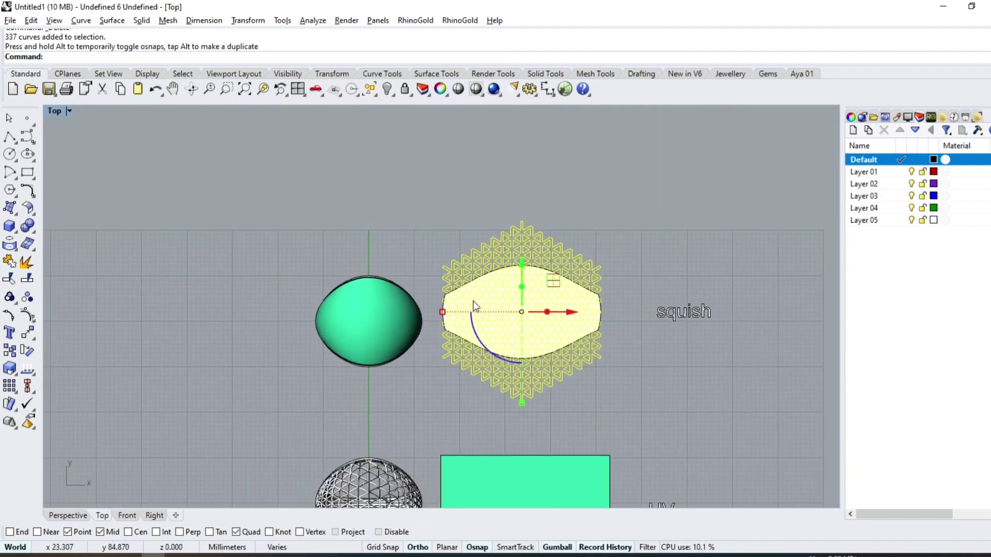
Step: Project the lattice curves onto the flat squish shape and group the result
scroll(472, 310, up, 5)
scroll(356, 254, down, 3)
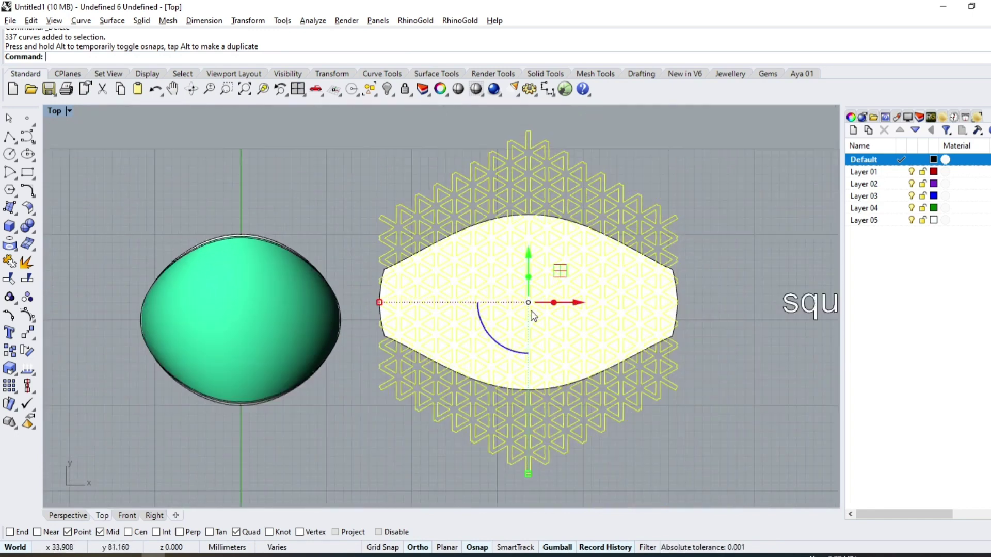
click(9, 244)
click(456, 249)
key(Return)
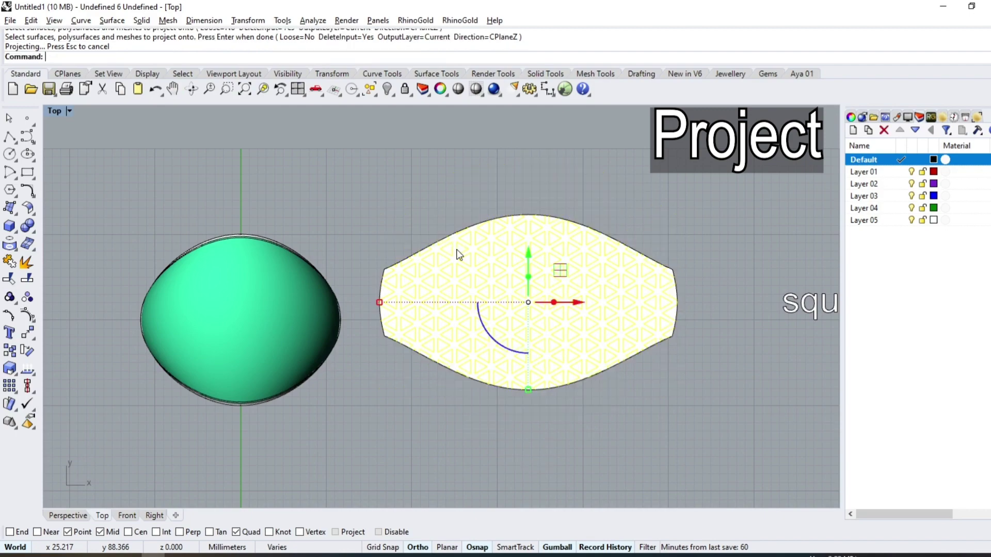
key(ctrl+g)
key(Escape)
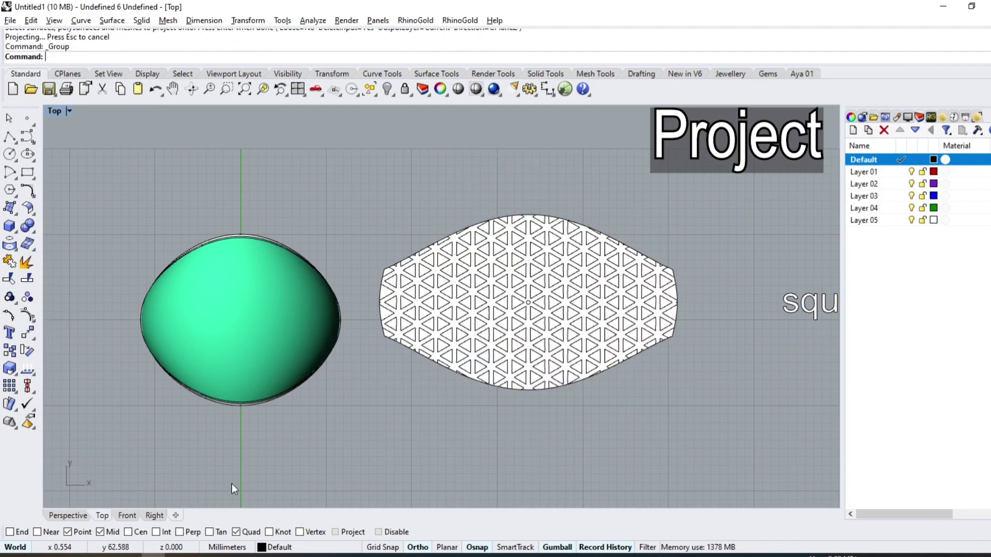
Step: Move the projected lattice's 224 curves to Layer 01
click(78, 515)
scroll(484, 255, up, 5)
click(484, 255)
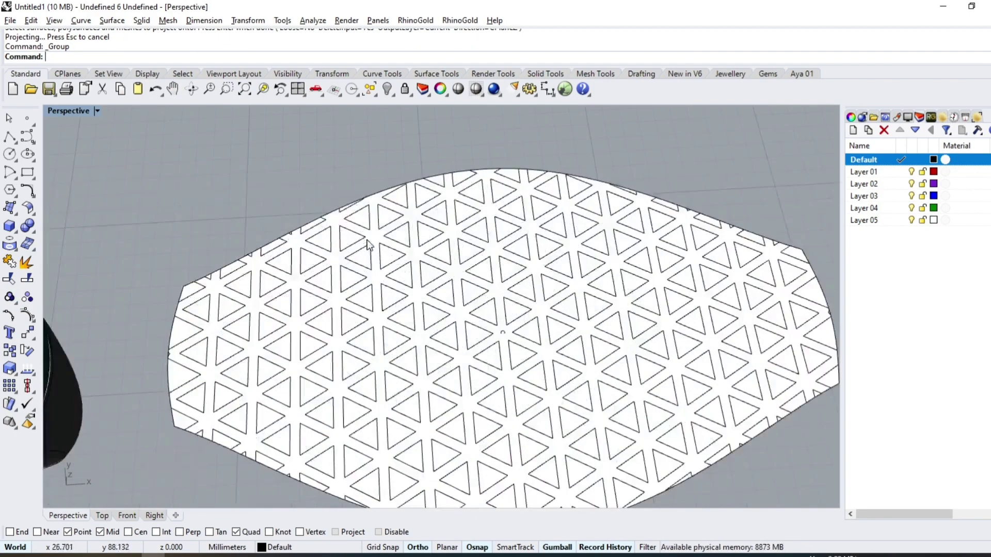
right_click(887, 171)
click(942, 397)
Step: SquishBack the lattice curves from the flat pattern onto the green dome
key(Escape)
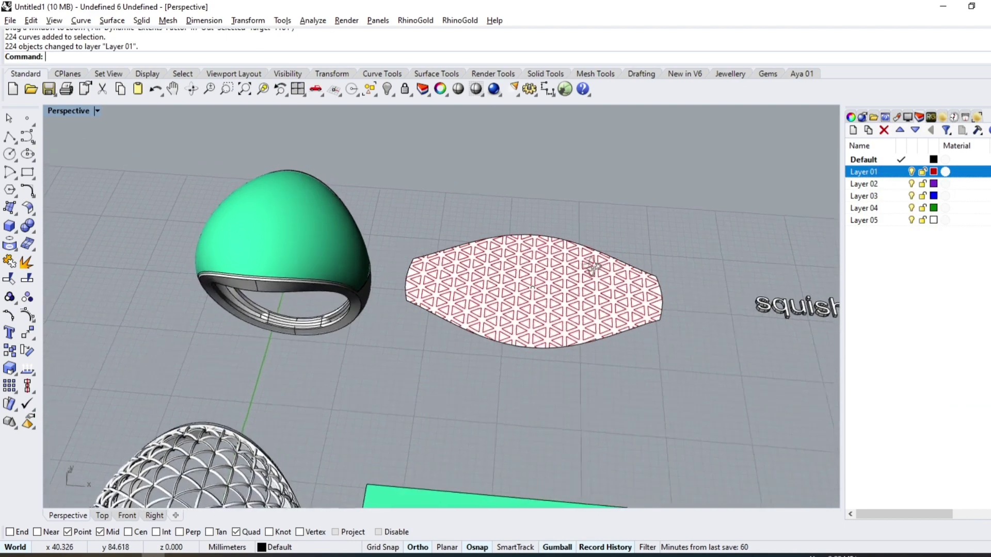
scroll(533, 311, up, 5)
text(SquishBack)
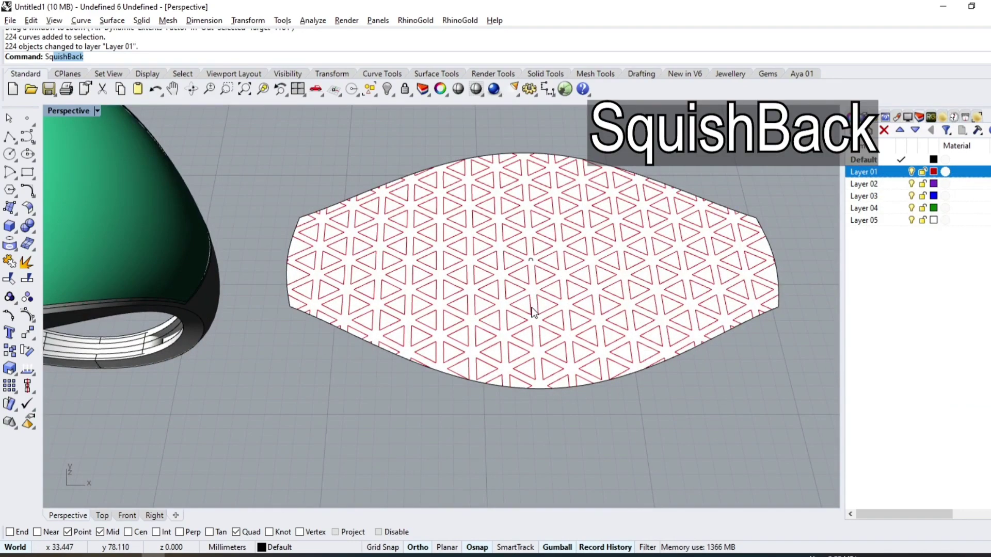
key(Return)
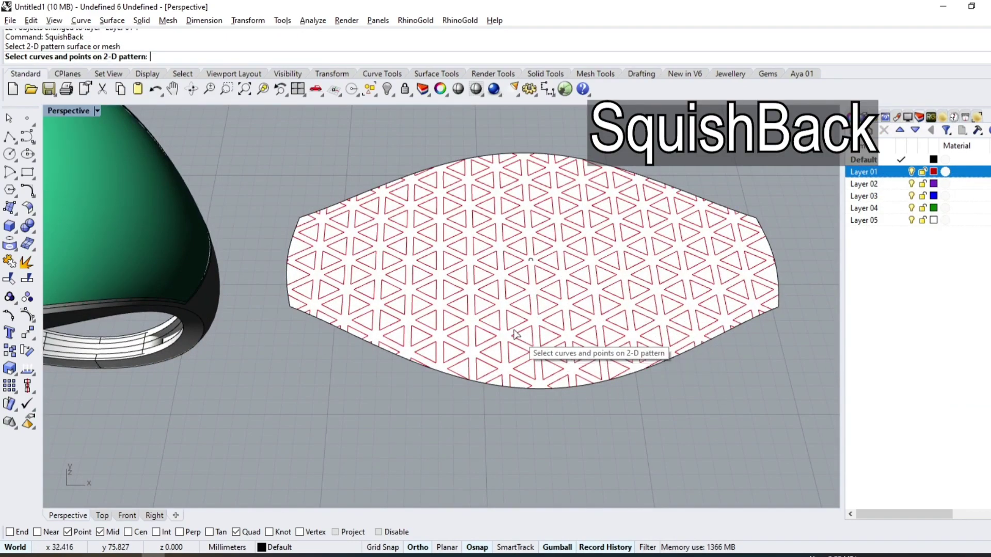
scroll(515, 335, down, 3)
drag(465, 408, 614, 271)
drag(518, 223, 389, 366)
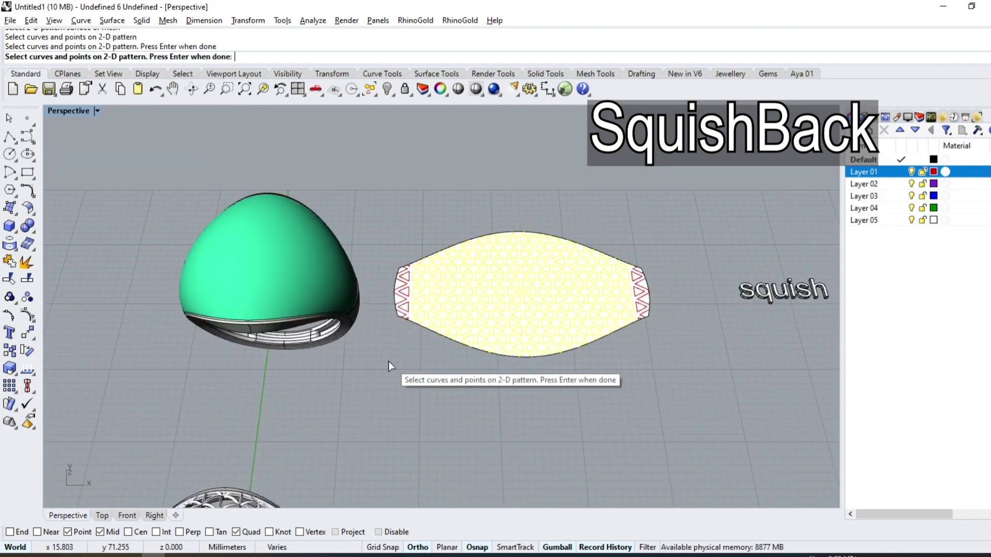
key(Return)
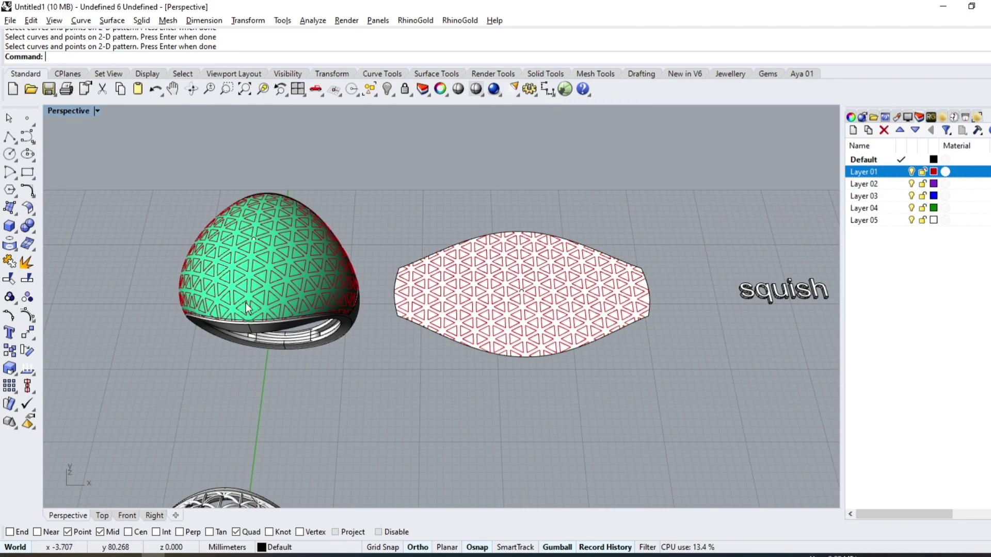
mouse_move(246, 303)
right_down()
mouse_move(428, 198)
mouse_move(267, 313)
right_up()
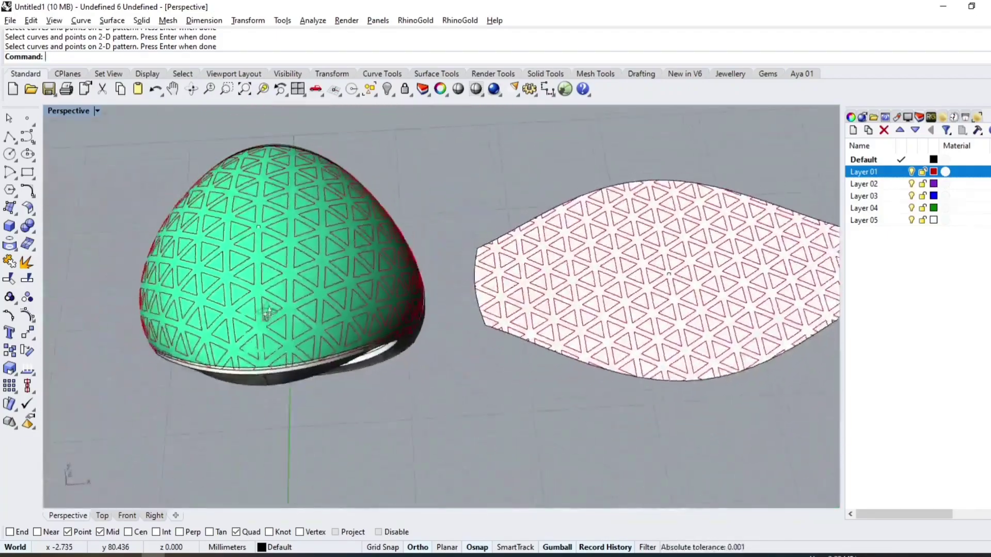
right_drag(463, 252, 539, 308)
Step: Remove the flat pattern curves from their group
key(ctrl+a)
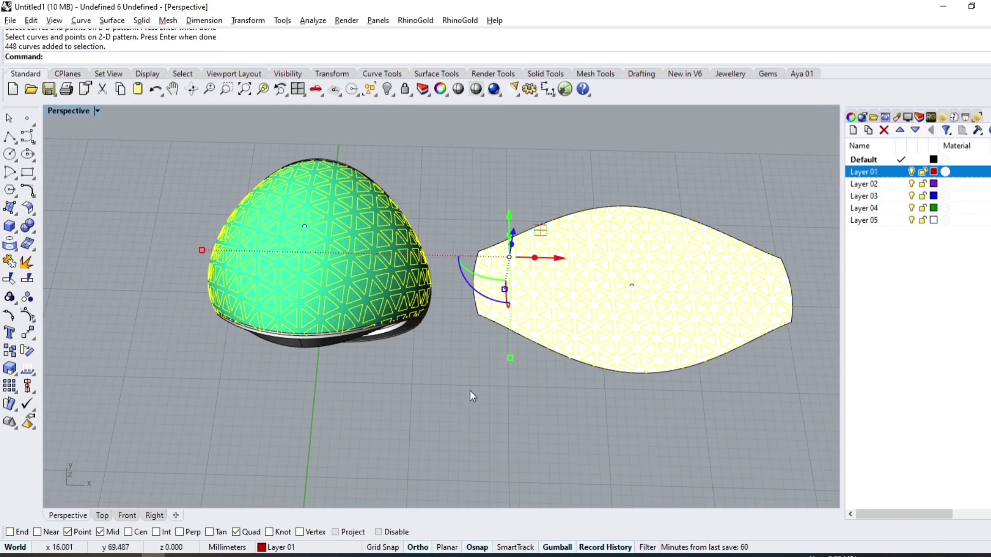
click(463, 377)
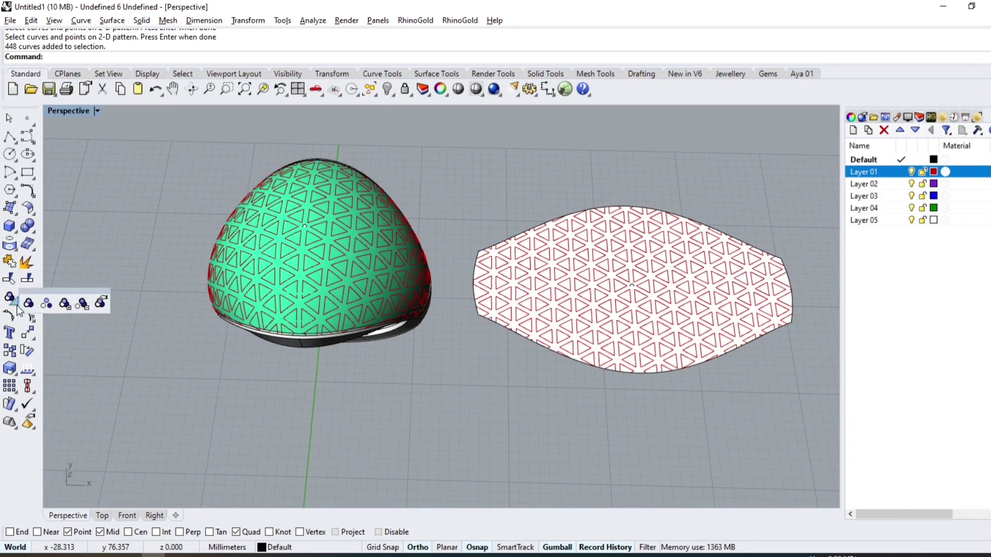
click(82, 304)
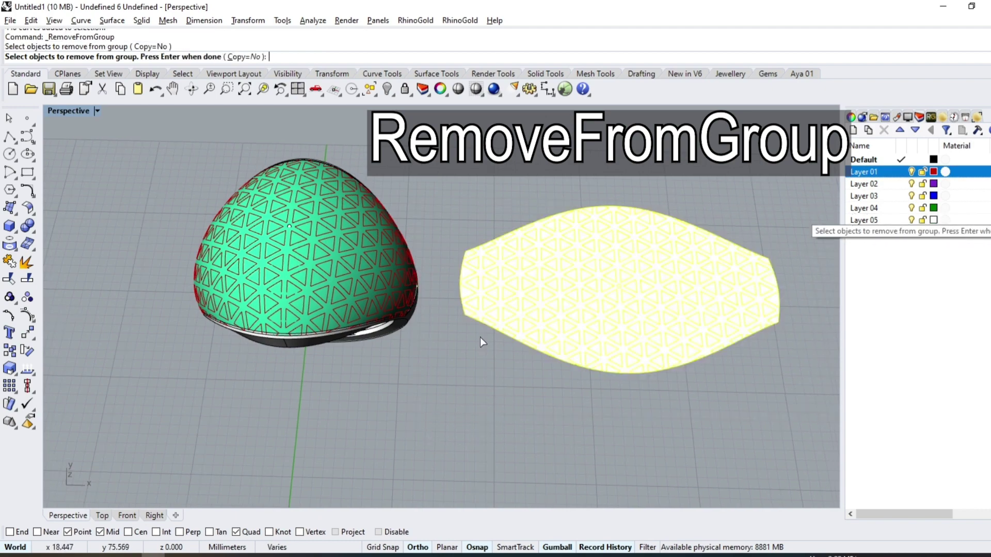
key(Return)
scroll(317, 275, up, 5)
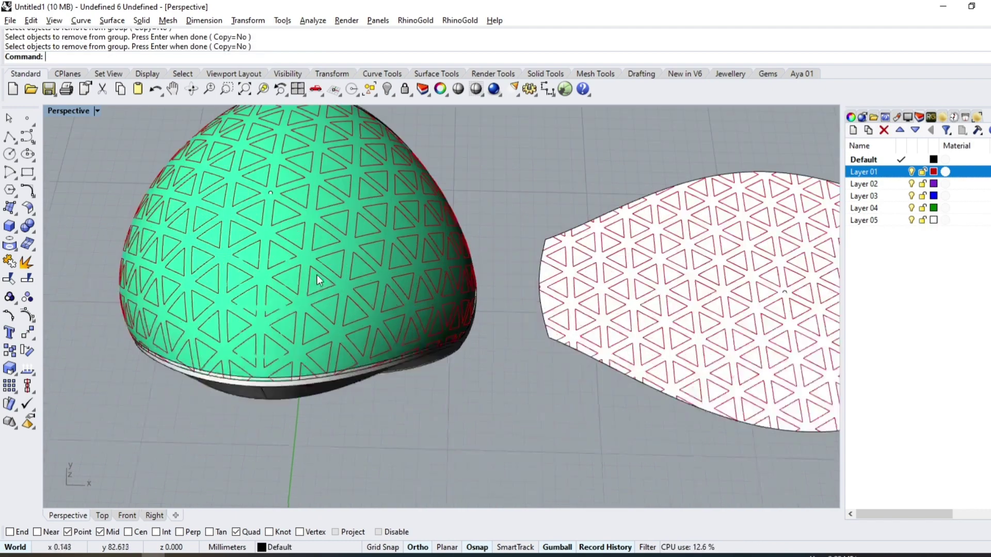
click(340, 268)
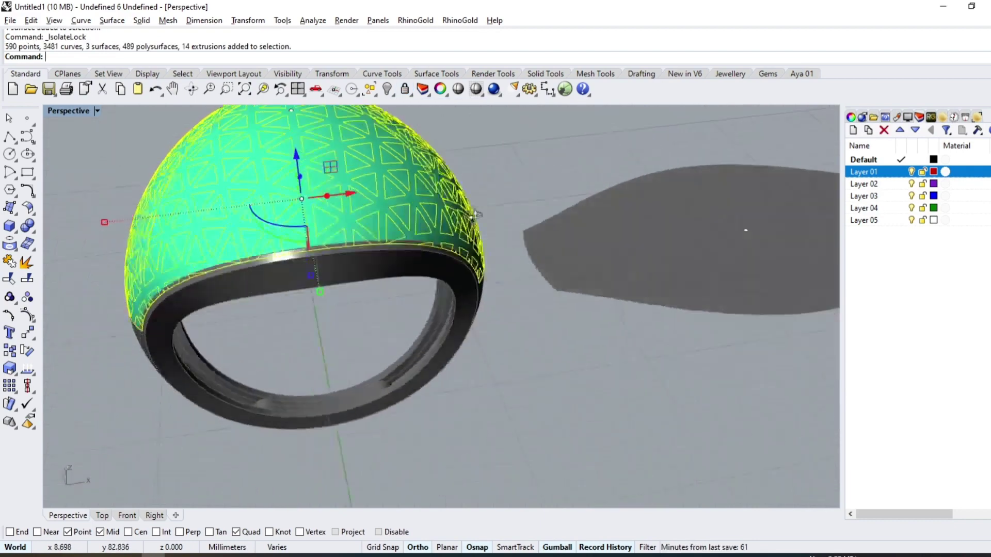
Step: Split the dome with the triangle curves into 225 pieces and remove the triangle pieces
click(27, 279)
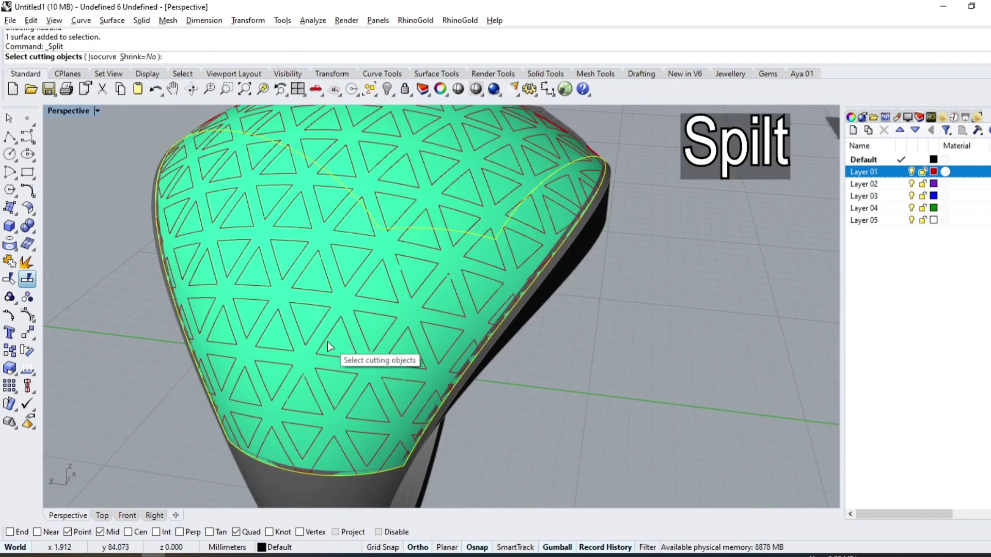
click(311, 341)
key(Return)
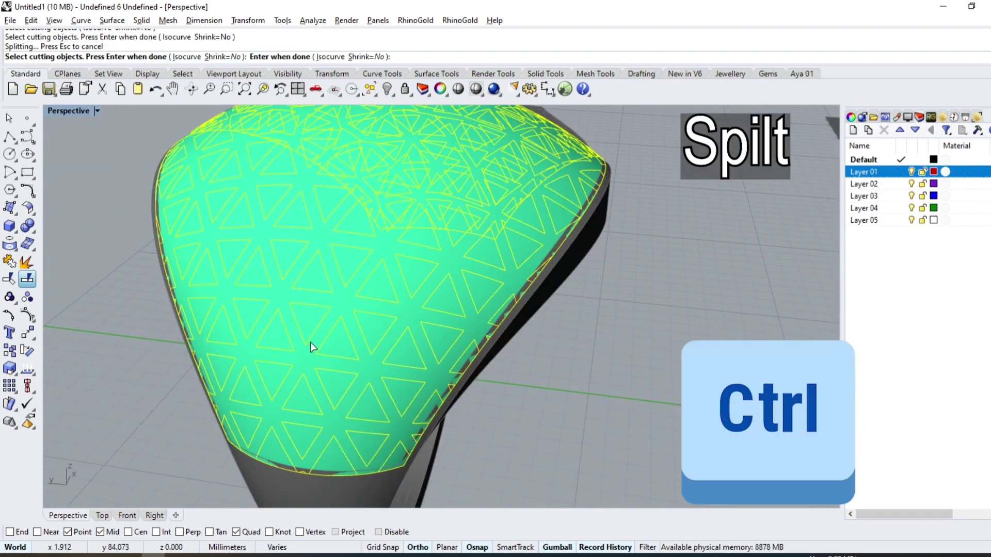
click(333, 337)
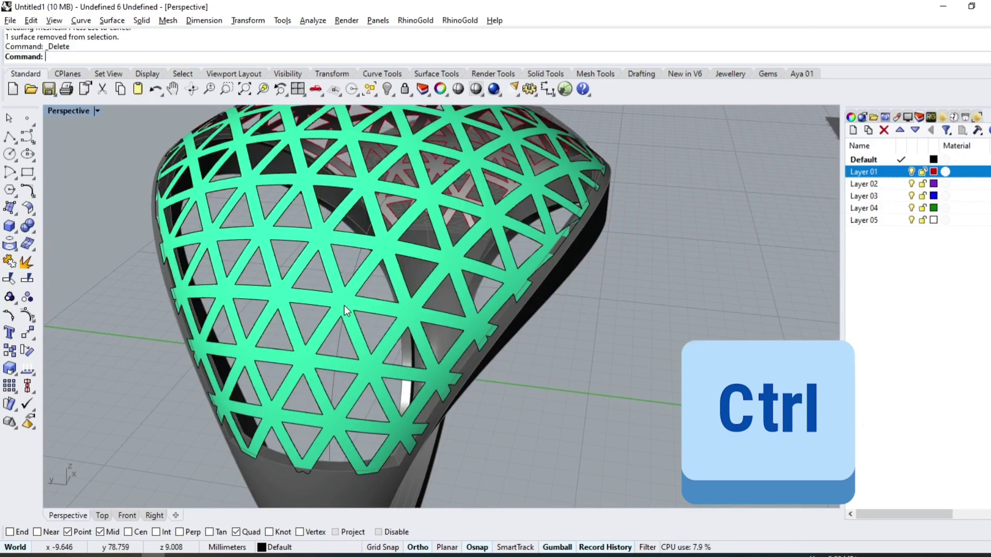
mouse_move(344, 305)
right_down()
mouse_move(94, 306)
mouse_move(430, 306)
right_up()
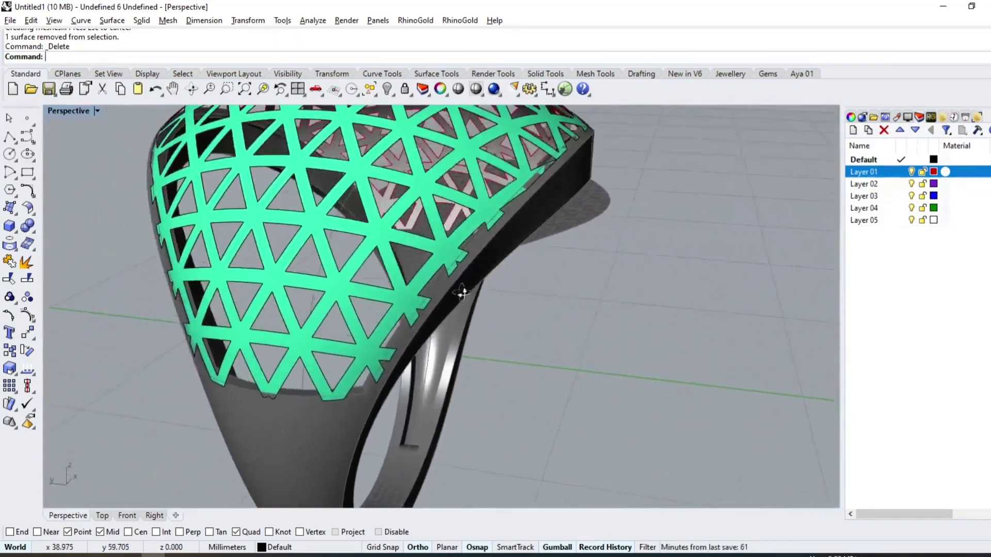
right_drag(430, 306, 316, 209)
Step: Offset the remaining lattice surface 1 mm as a solid
click(336, 223)
scroll(234, 292, up, 3)
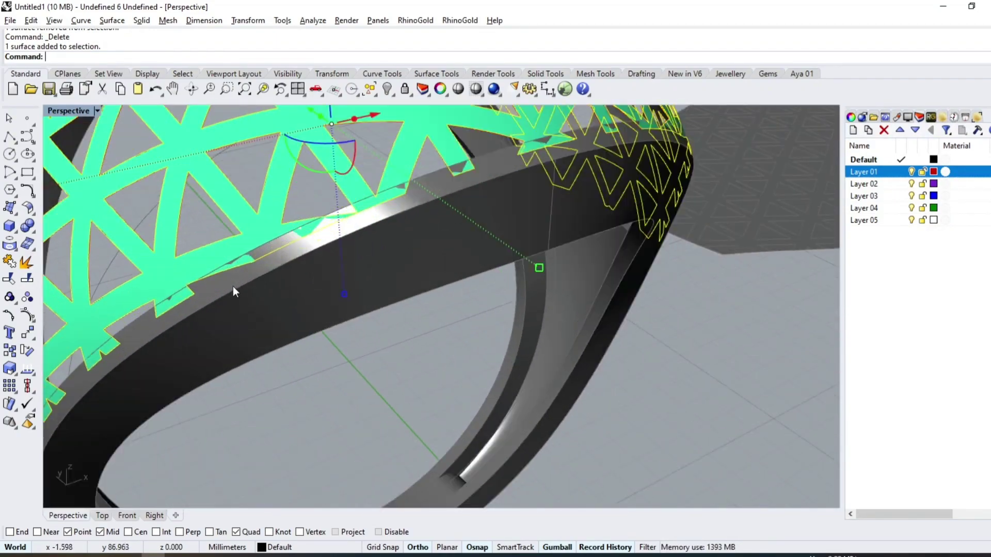
click(29, 225)
click(59, 234)
scroll(343, 278, down, 3)
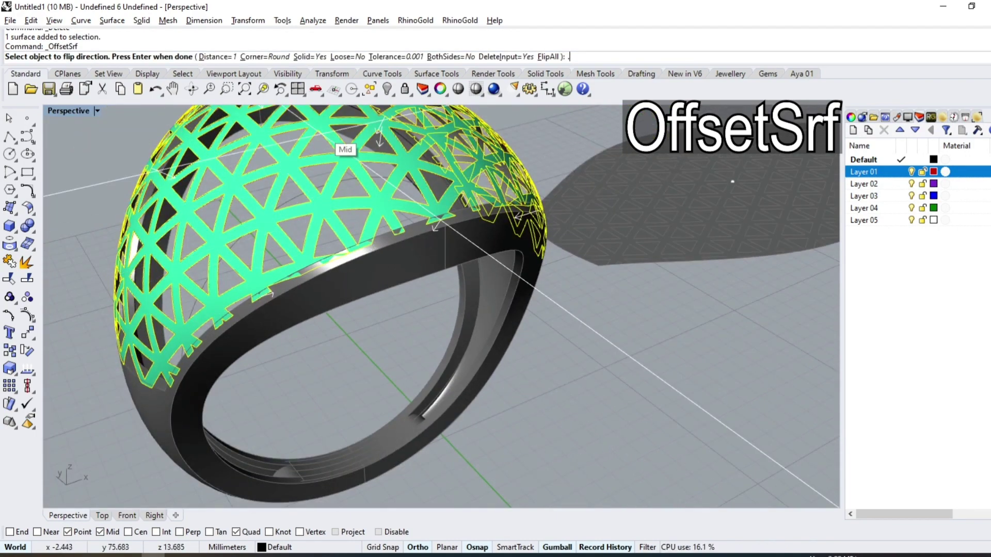
key(Return)
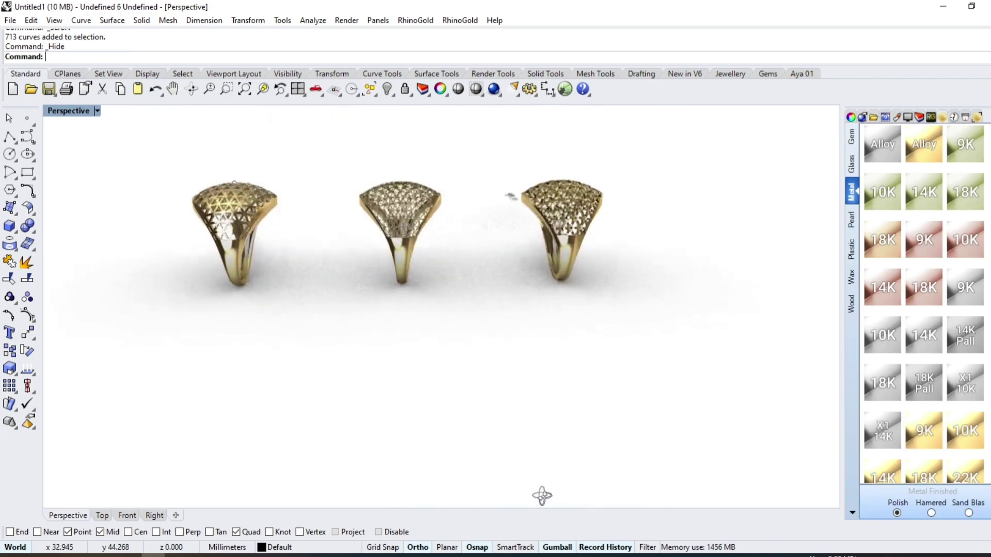
Step: Move the squish, UV and smash labels left, closer to the rendered rings
scroll(510, 196, up, 3)
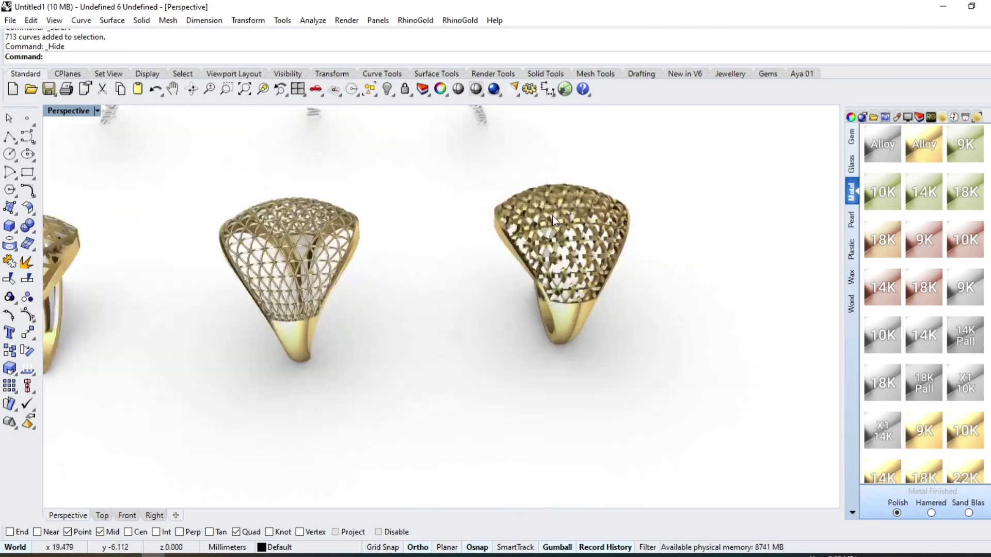
scroll(508, 197, up, 3)
scroll(507, 197, up, 3)
scroll(506, 197, down, 3)
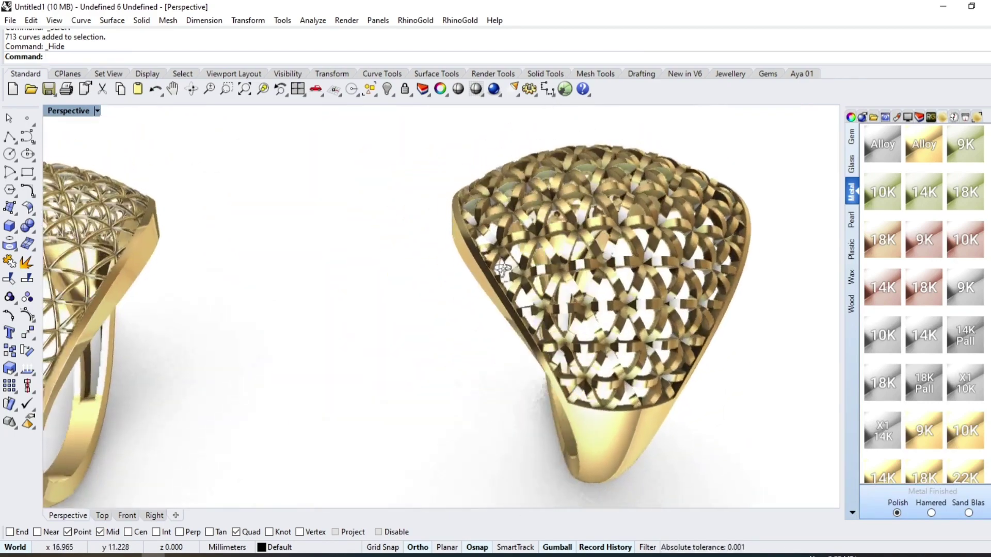
scroll(506, 196, down, 3)
scroll(269, 216, up, 3)
scroll(270, 216, up, 2)
scroll(270, 216, down, 3)
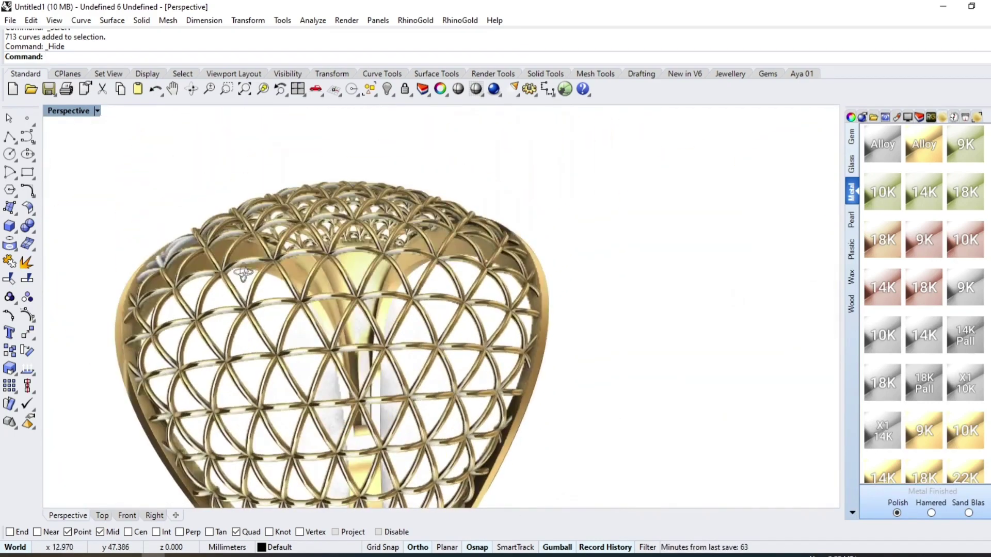
scroll(269, 216, down, 3)
scroll(288, 251, up, 3)
scroll(288, 252, up, 2)
mouse_move(288, 252)
right_down()
mouse_move(334, 245)
mouse_move(356, 268)
mouse_move(422, 237)
mouse_move(690, 196)
right_up()
drag(511, 165, 700, 445)
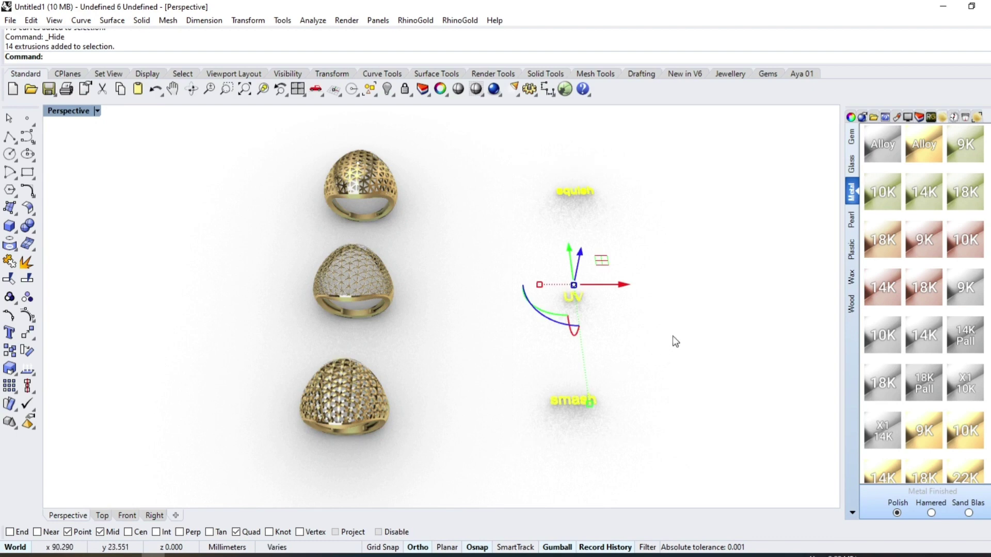
drag(600, 295, 497, 294)
Step: Give the labels the black plastic material from the RhinoGold material panel
click(851, 250)
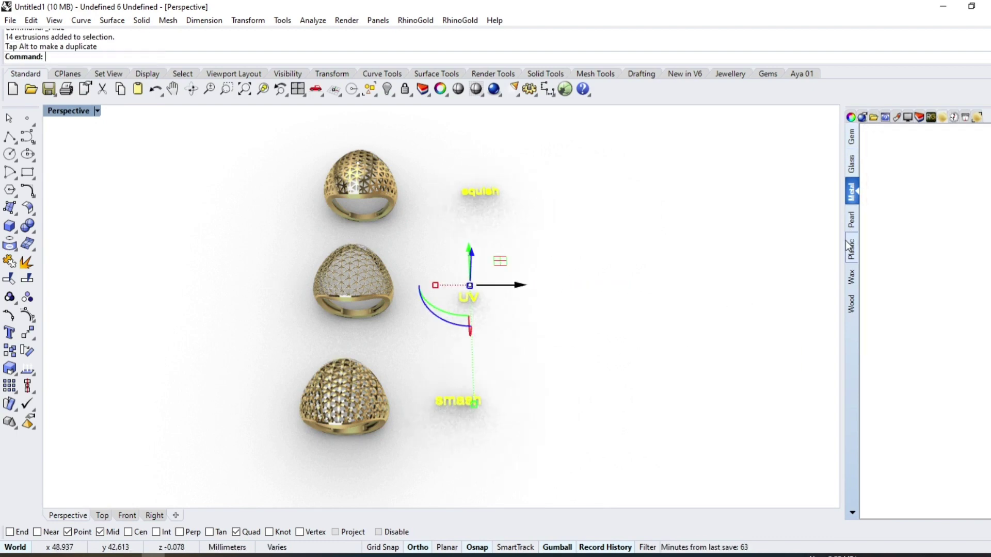
click(964, 150)
key(Escape)
mouse_move(453, 317)
right_down()
mouse_move(449, 347)
mouse_move(466, 303)
mouse_move(520, 331)
mouse_move(416, 296)
mouse_move(465, 336)
mouse_move(457, 401)
mouse_move(460, 338)
mouse_move(453, 356)
right_up()
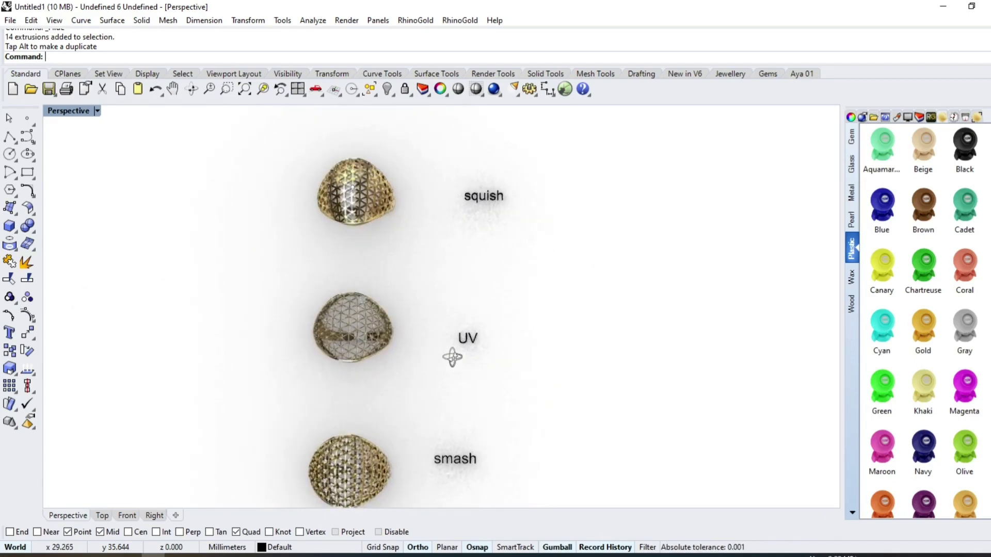
mouse_move(315, 467)
right_down()
mouse_move(365, 332)
mouse_move(409, 350)
mouse_move(398, 166)
mouse_move(405, 271)
right_up()
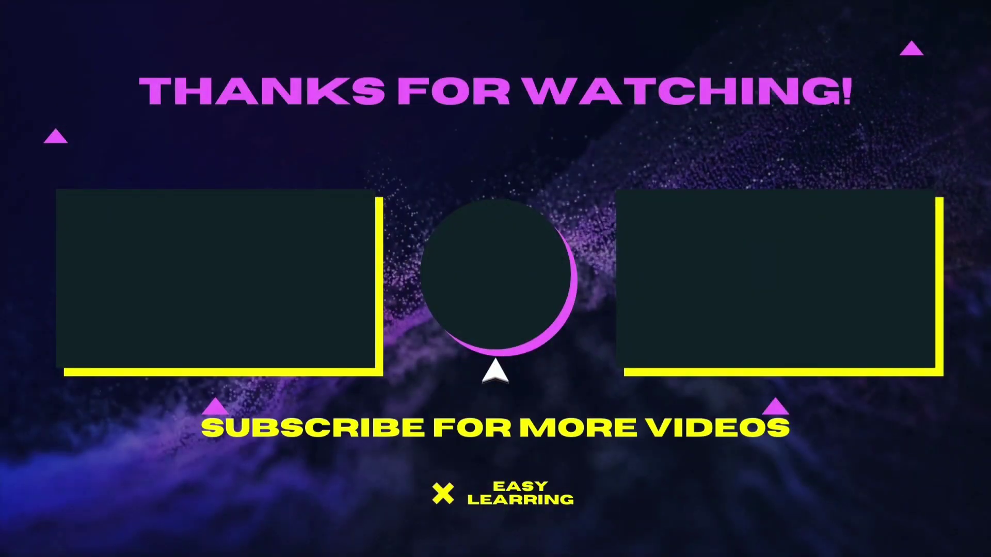